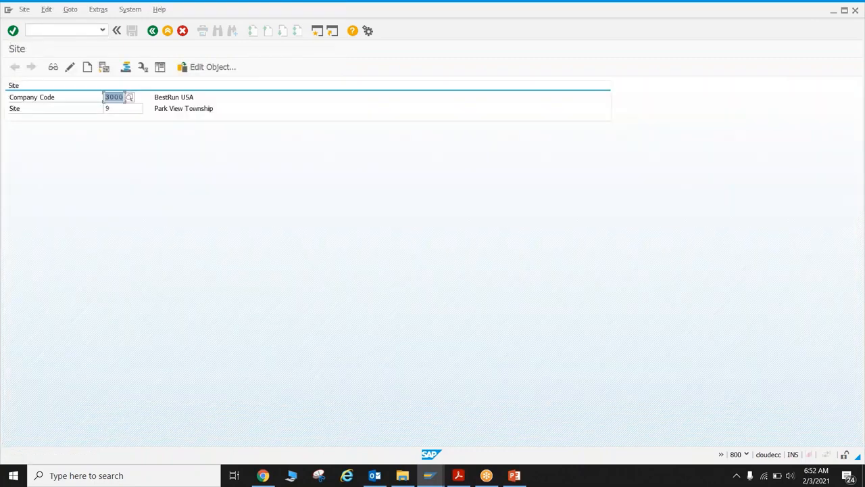
Step: Display site 30 (Campus_1) from the sites of company code 3000 and examine its measurements
left_click(138, 110)
left_click(138, 136)
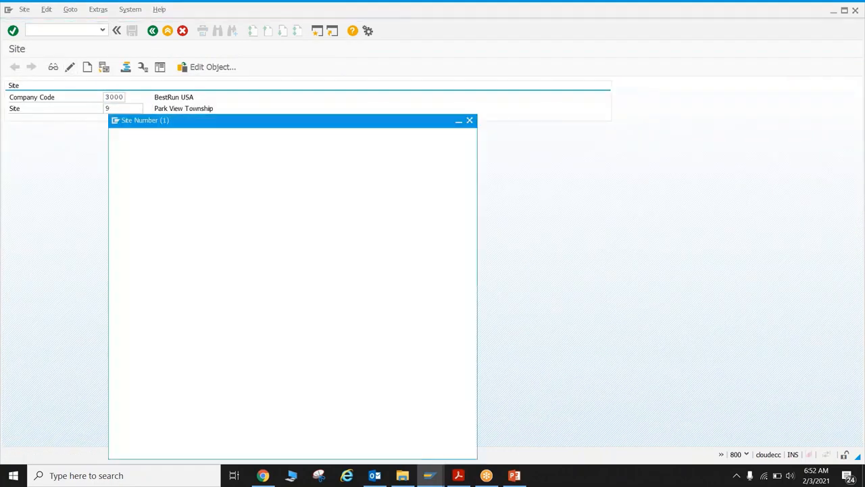
key("Return")
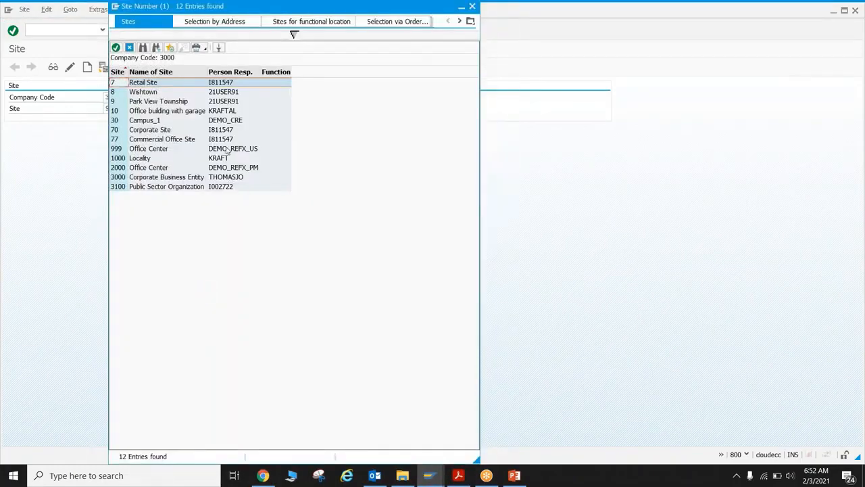
left_click(225, 123)
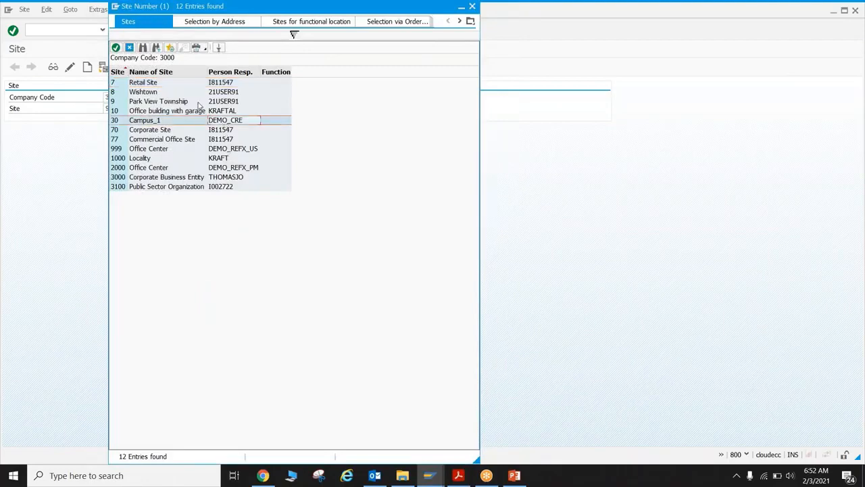
double_click(215, 122)
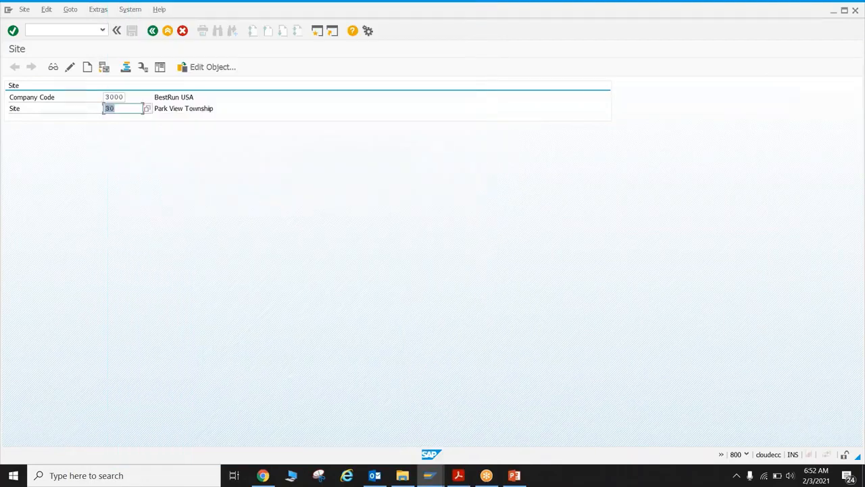
key("Return")
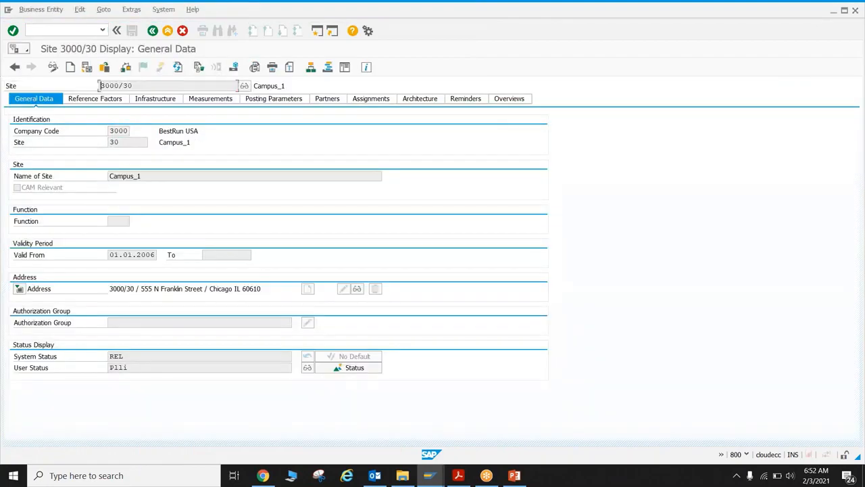
left_click(199, 103)
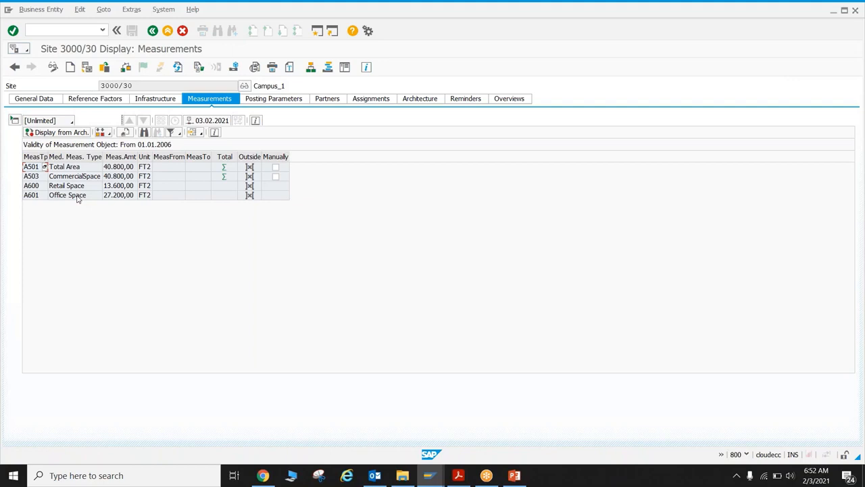
left_click(153, 31)
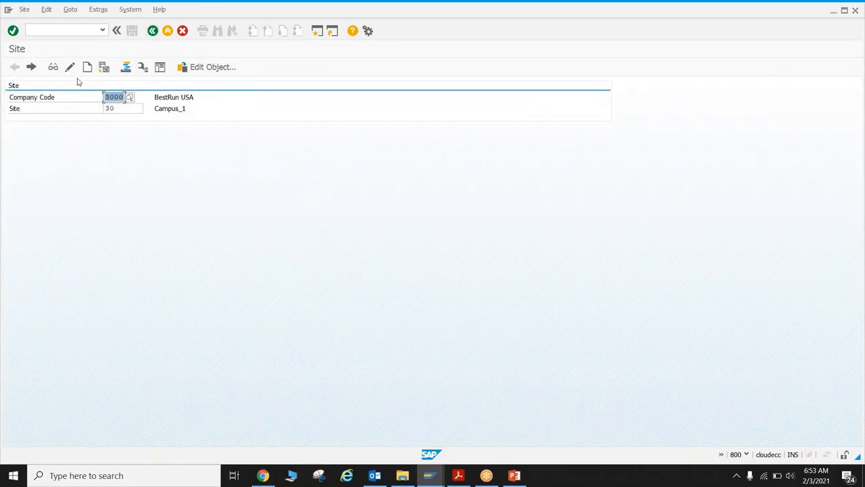
Step: Start creating a new site in company code 3000 and name it Amani REsidency
left_click(87, 67)
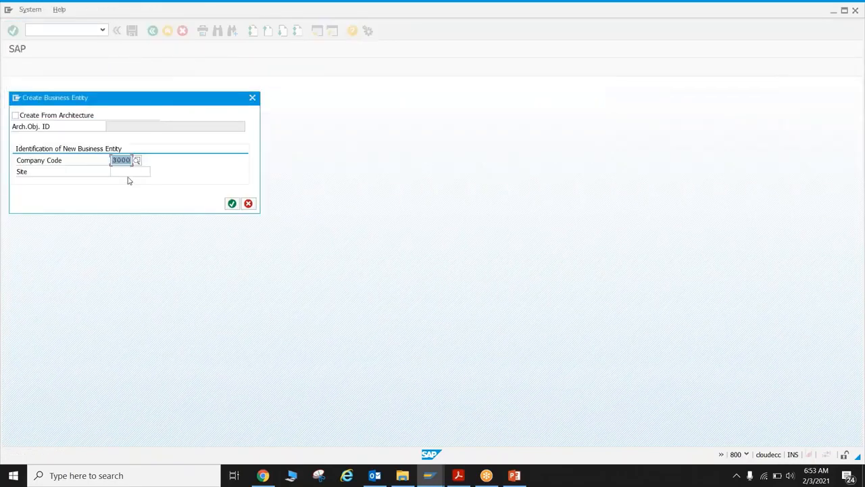
left_click(232, 203)
left_click(231, 204)
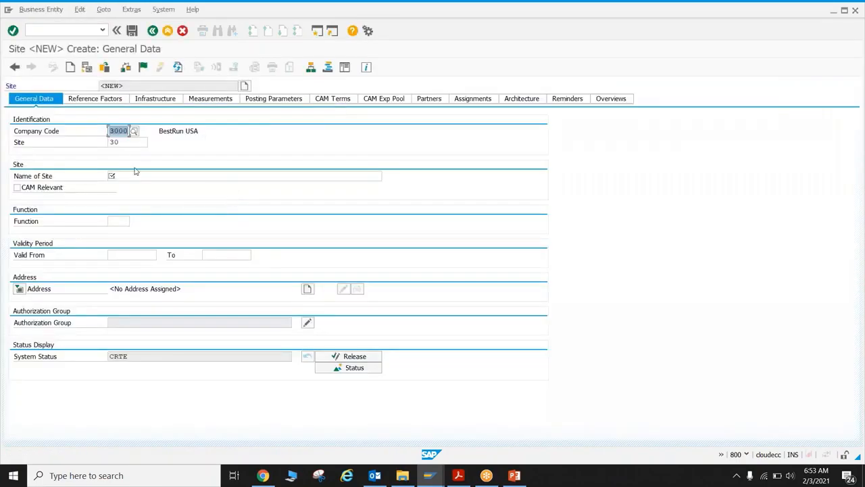
left_click(136, 176)
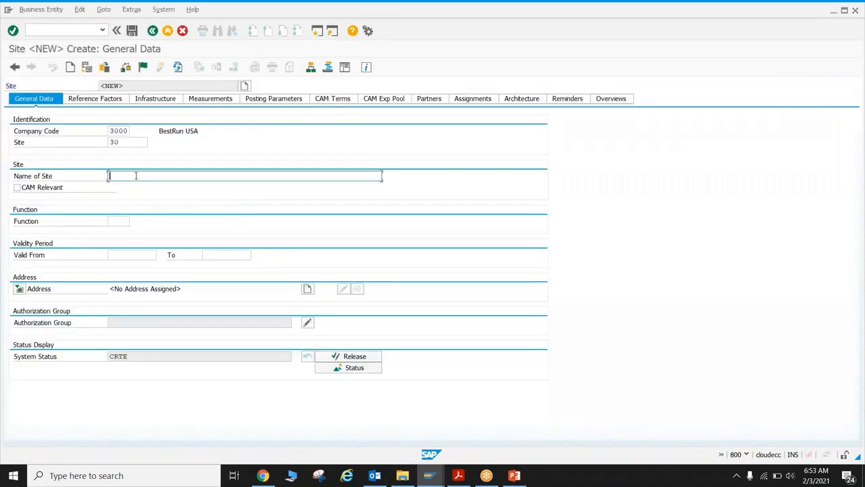
type("Amani Residency")
key("Return")
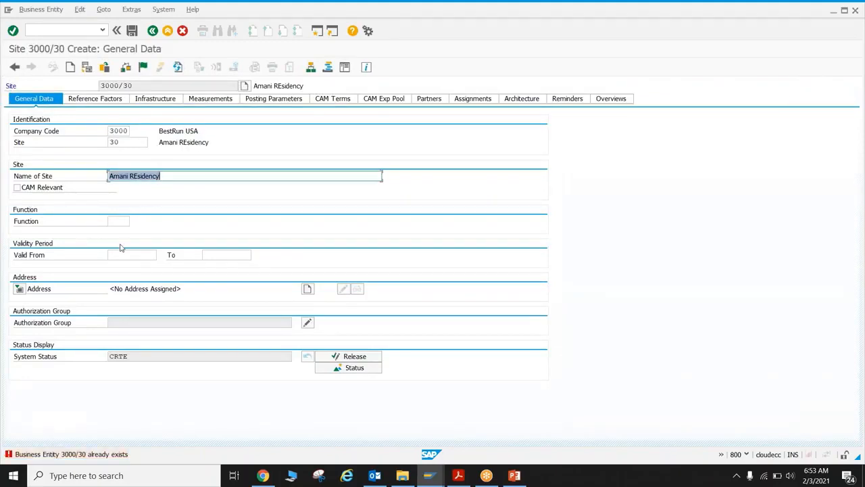
Step: Set the new site's number to 55 and its validity start date to 01.01.2020
left_click(125, 143)
key("BackSpace")
key("BackSpace")
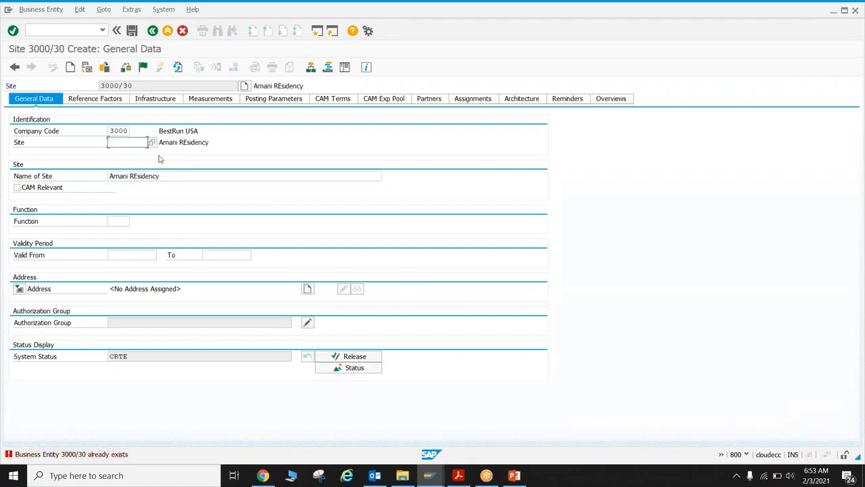
type("55")
key("Return")
left_click(142, 254)
type("01.")
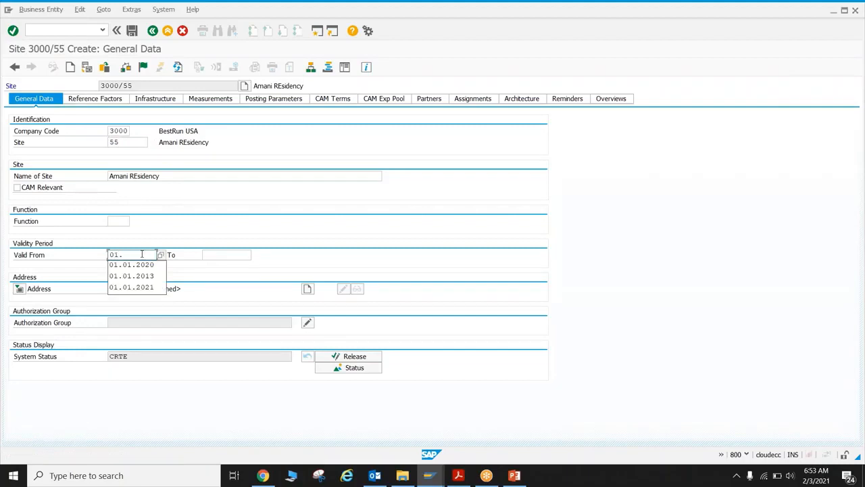
key("Down")
key("Return")
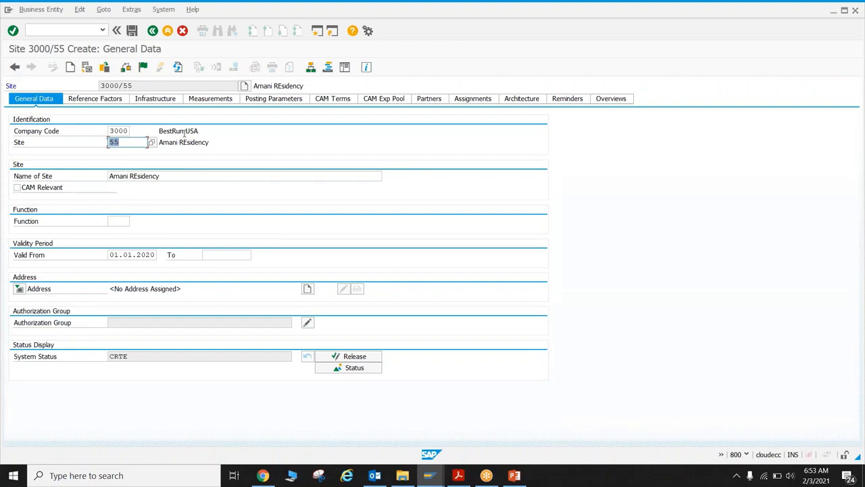
Step: Add a Living Area measurement (A004) with an amount of 500 M2 to the new site
left_click(205, 101)
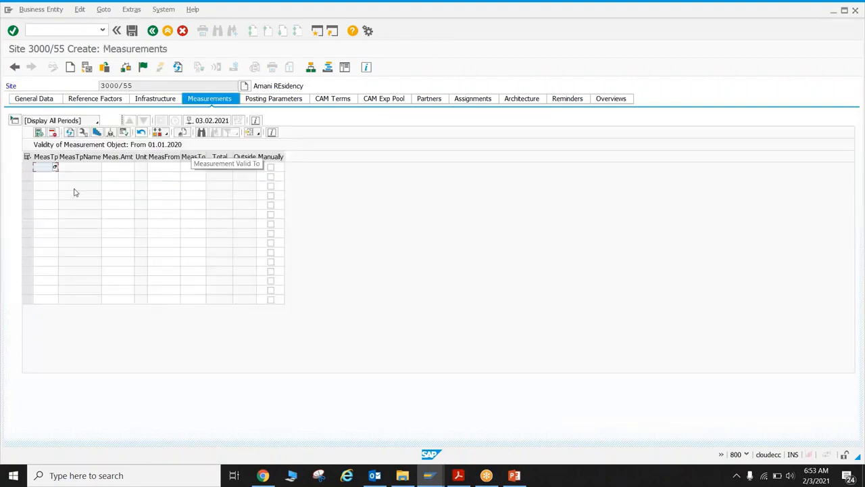
left_click(55, 168)
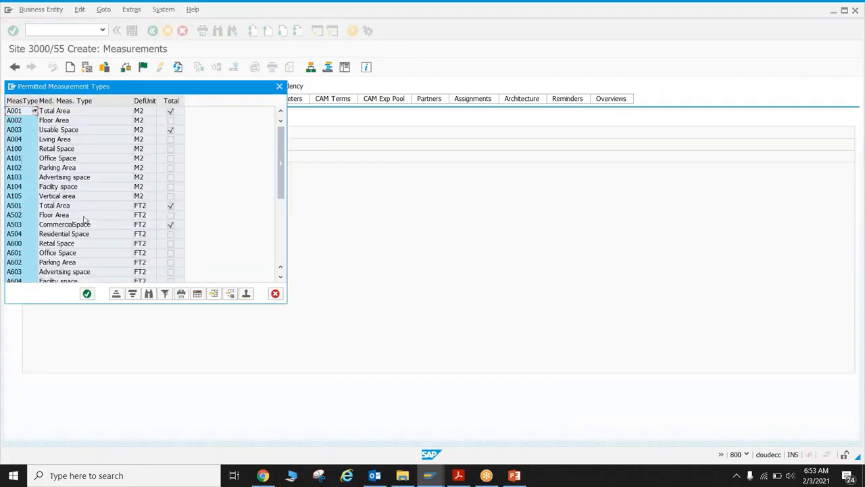
left_click_drag(282, 157, 295, 138)
double_click(21, 140)
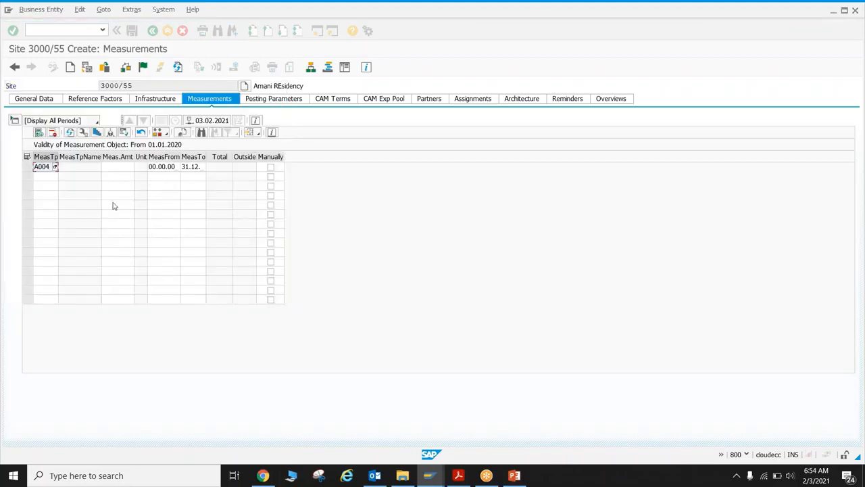
left_click(114, 167)
type("500")
key("Return")
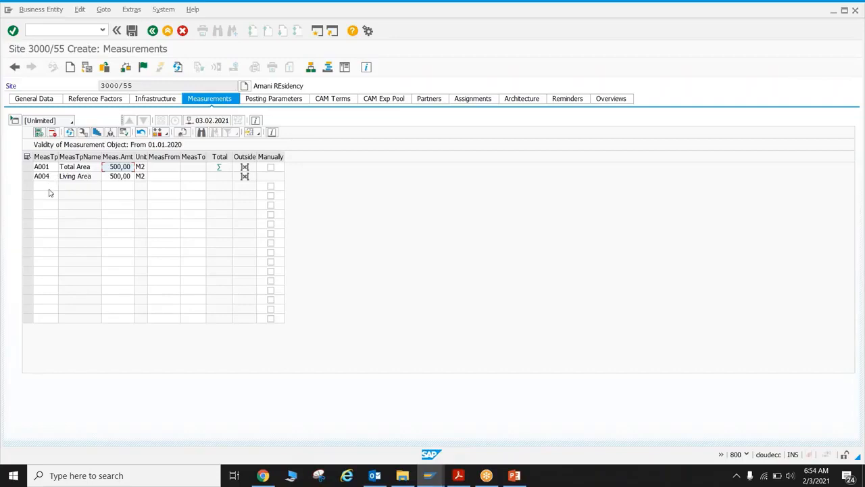
Step: Add a Floor Area measurement (A002) of 50 M2 to the new site and widen the measurement validity date columns
left_click(51, 187)
left_click(55, 187)
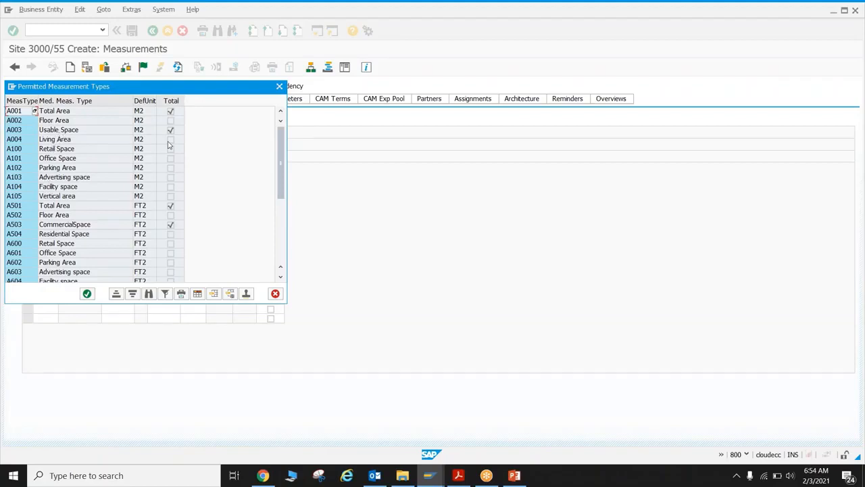
double_click(65, 120)
left_click(121, 187)
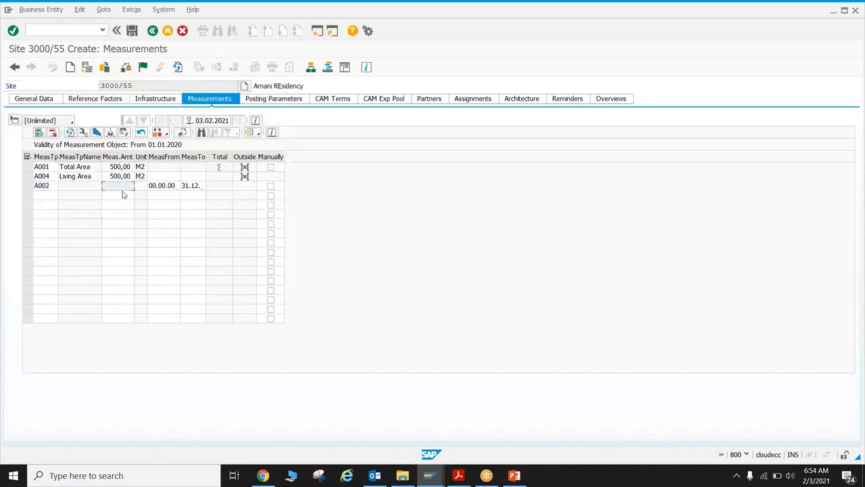
key("Return")
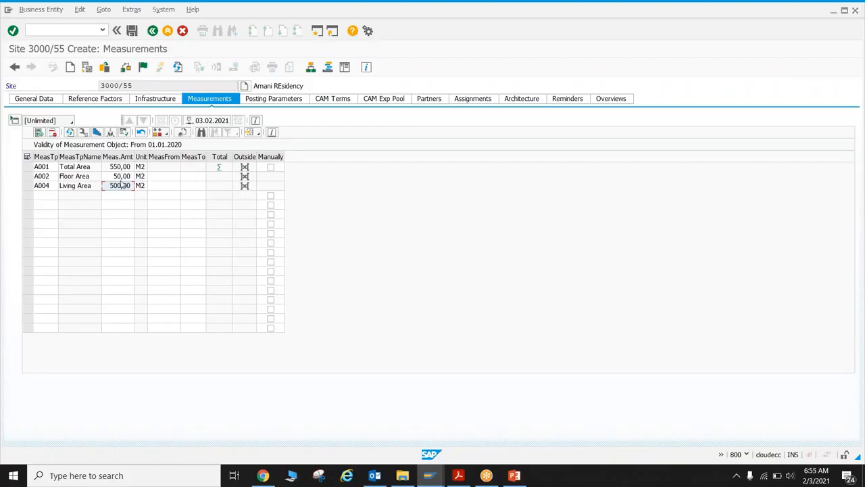
left_click_drag(192, 157, 297, 156)
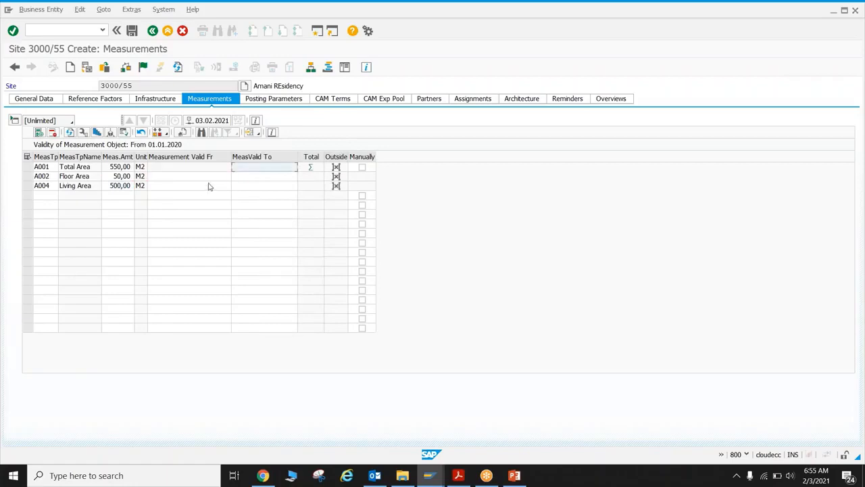
left_click(186, 177)
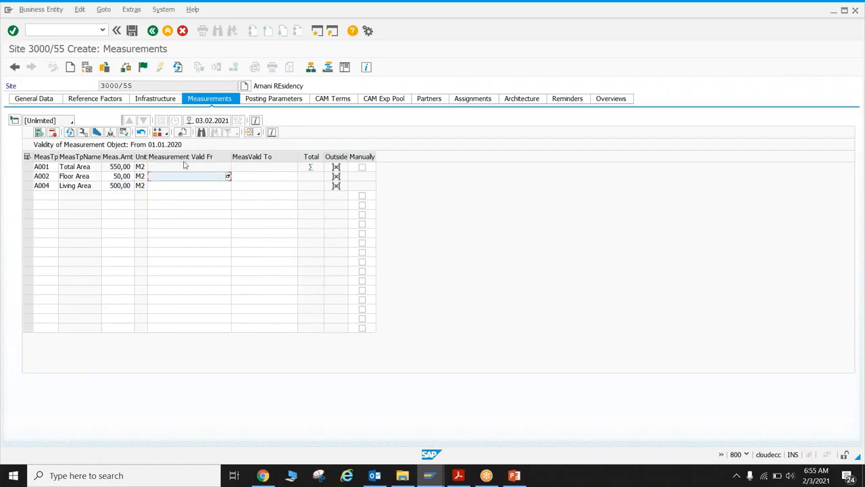
Step: Leave the site creation without saving and open the RE Navigator with transaction code re80
left_click(85, 32)
type("/n")
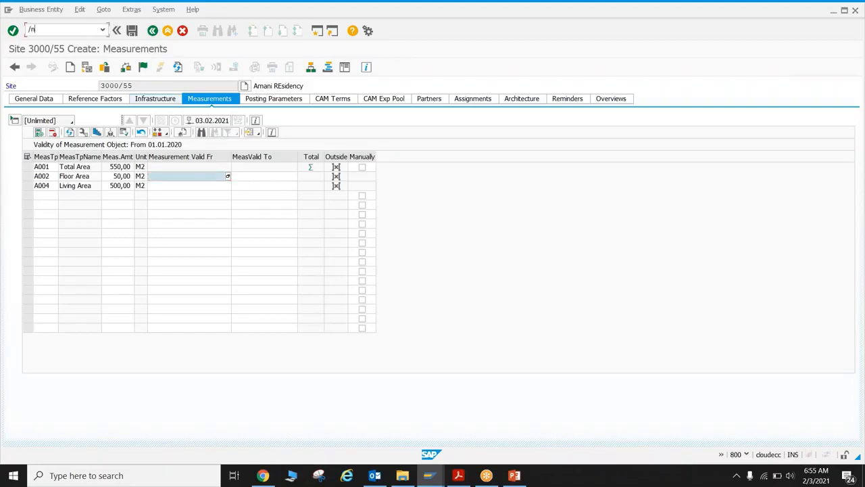
key("Return")
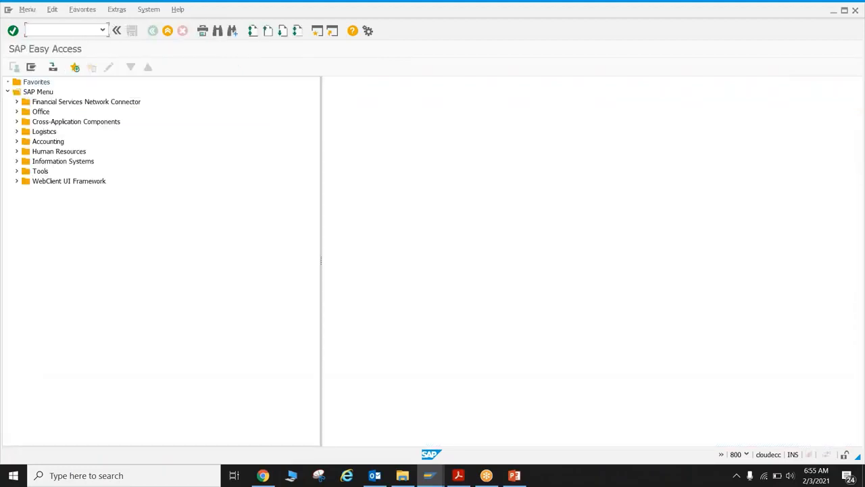
type("re80")
key("Return")
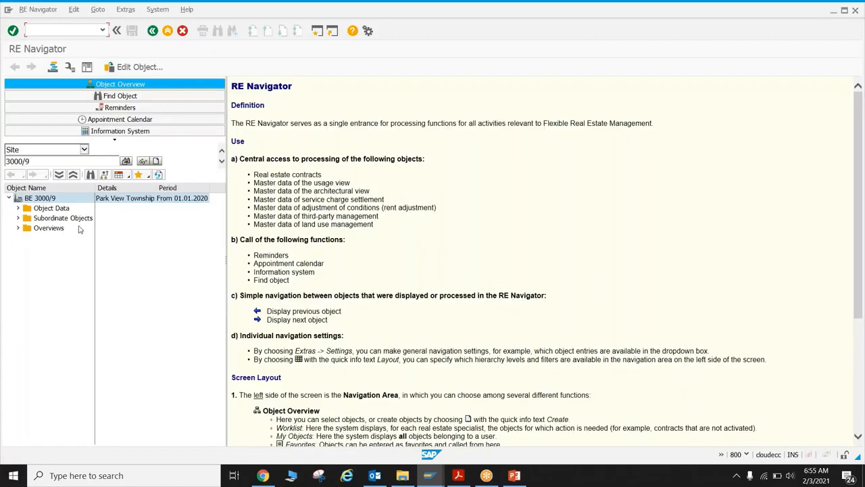
Step: Expand site 3000/9 through Building 1 to its rental objects and open the Medical Cabin rental unit, RO 3000/9/1
left_click(19, 219)
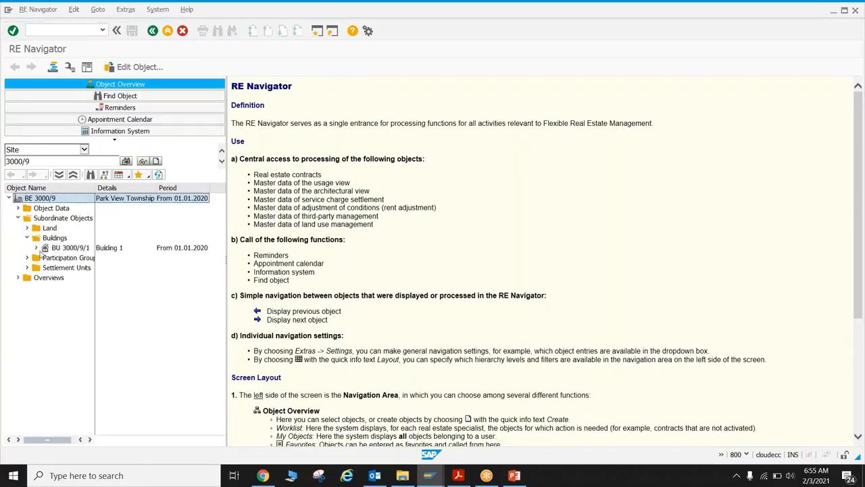
left_click(36, 248)
left_click(44, 268)
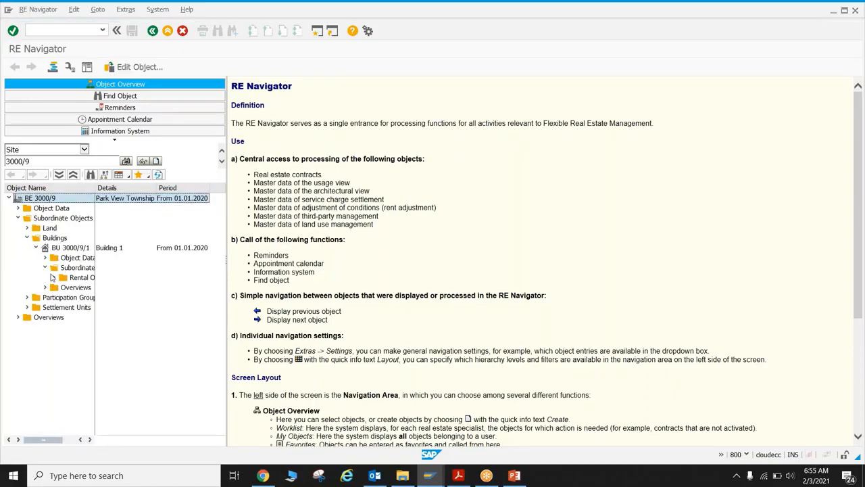
left_click(53, 277)
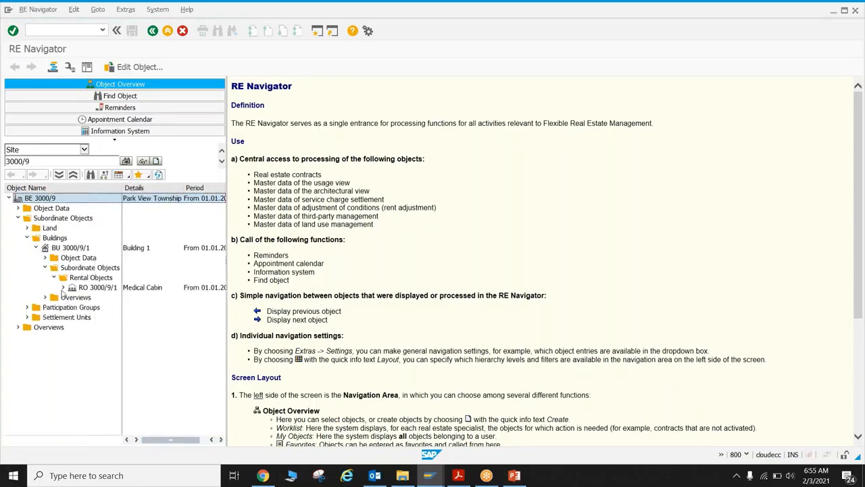
left_click(63, 287)
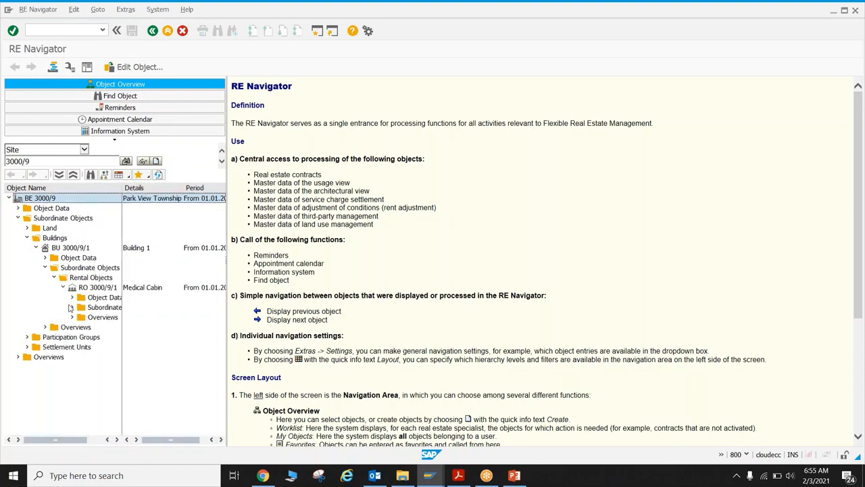
left_click(72, 307)
left_click(89, 289)
double_click(89, 289)
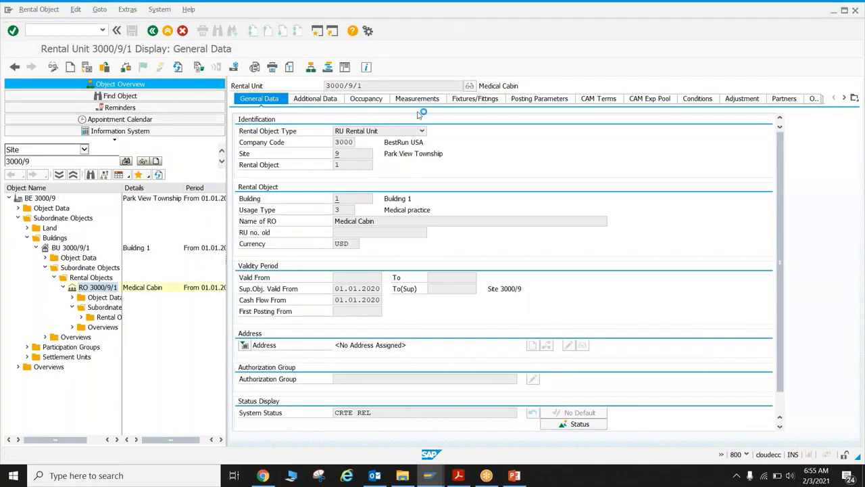
Step: Switch the Medical Cabin's measurements to change mode and add measurement type A002 (Floor Area)
key("ctrl+F1")
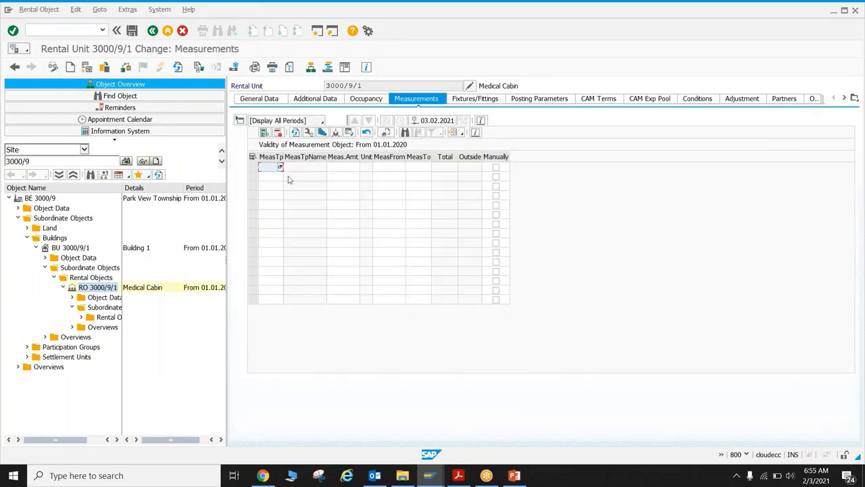
left_click(281, 169)
left_click(280, 167)
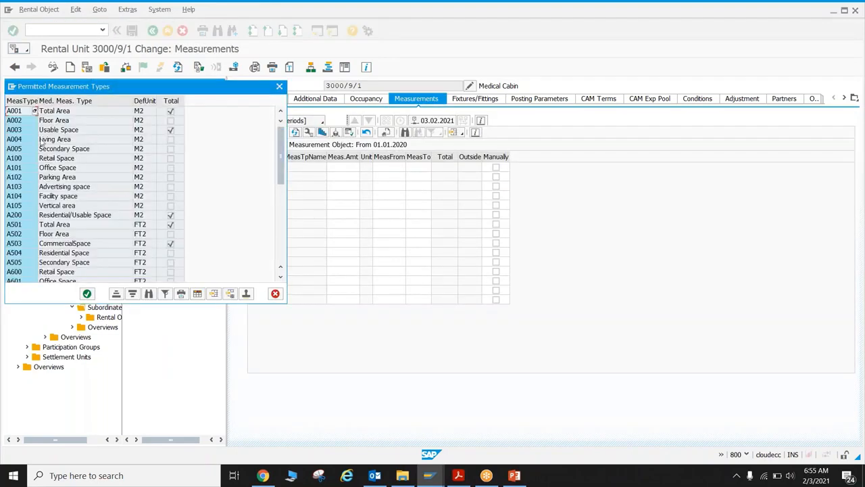
left_click(19, 122)
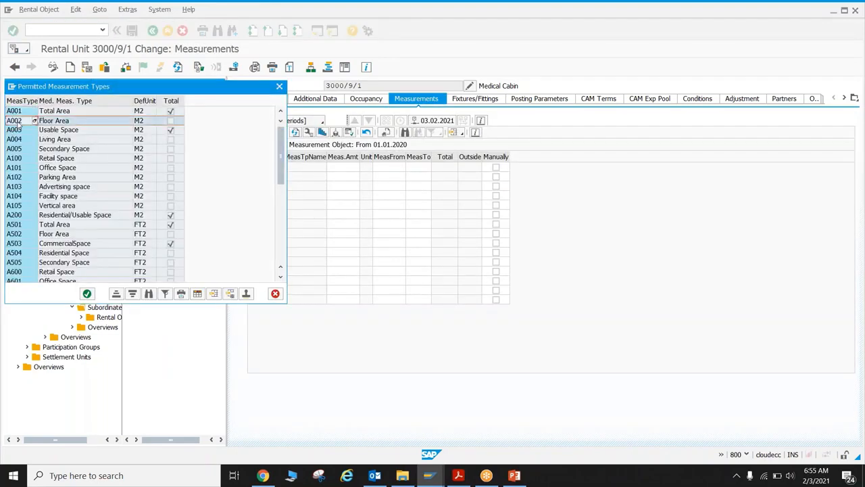
double_click(18, 122)
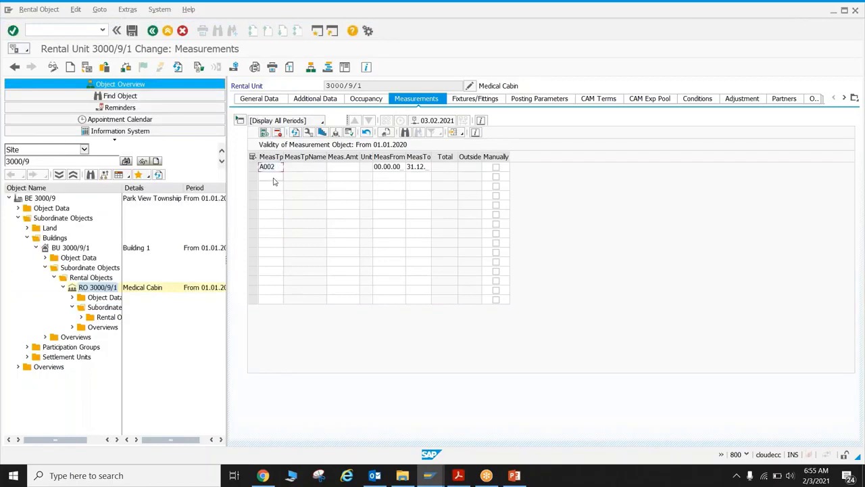
Step: Add measurement type A004 (Living Area) and enter amounts of 500 for Floor Area and 50 for Living Area
left_click(279, 177)
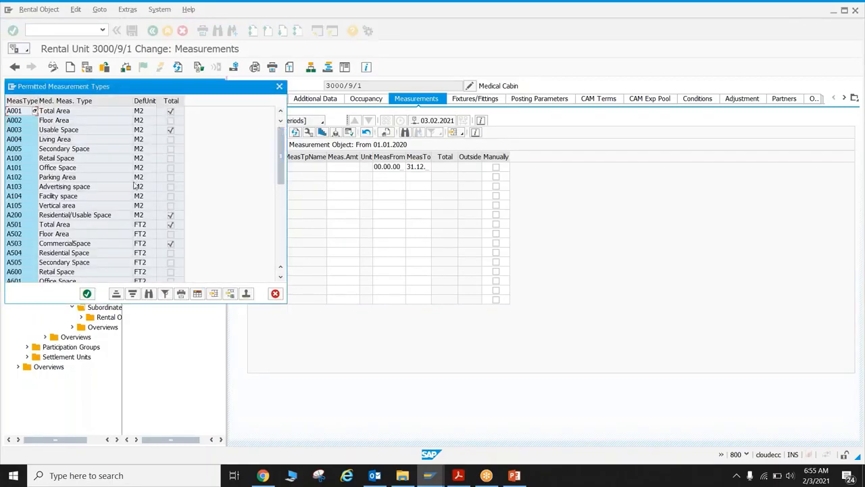
double_click(63, 140)
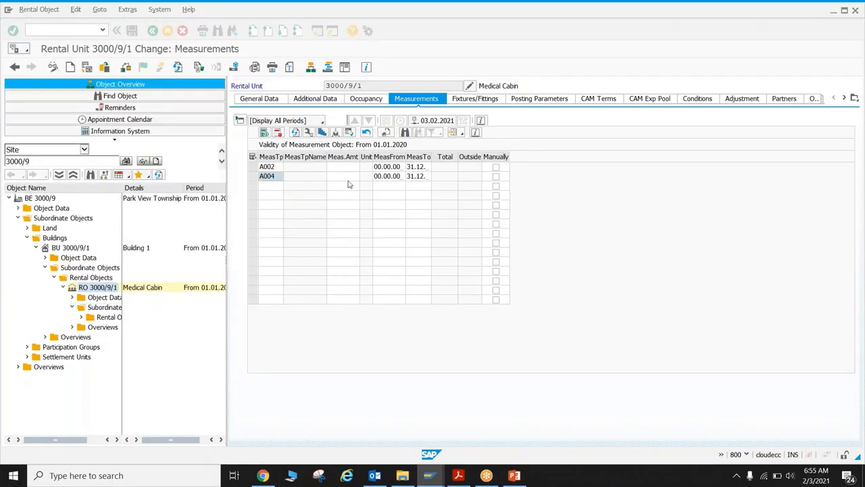
left_click(350, 168)
type("500")
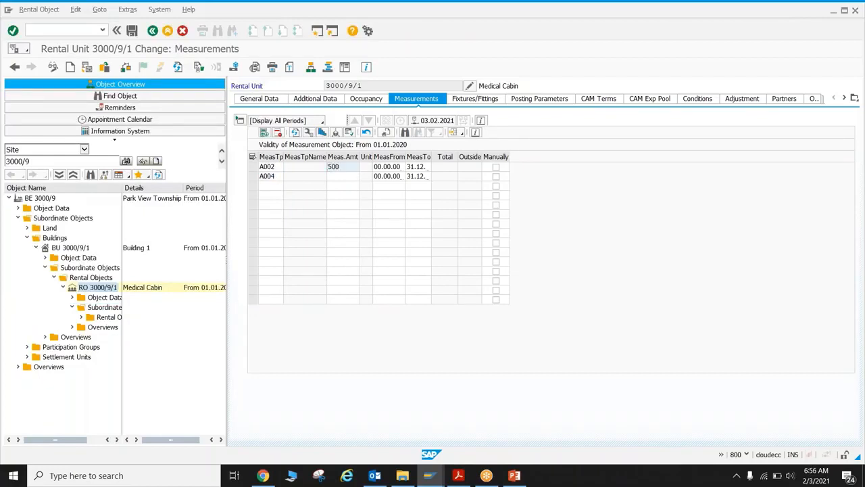
key("Return")
key("Return")
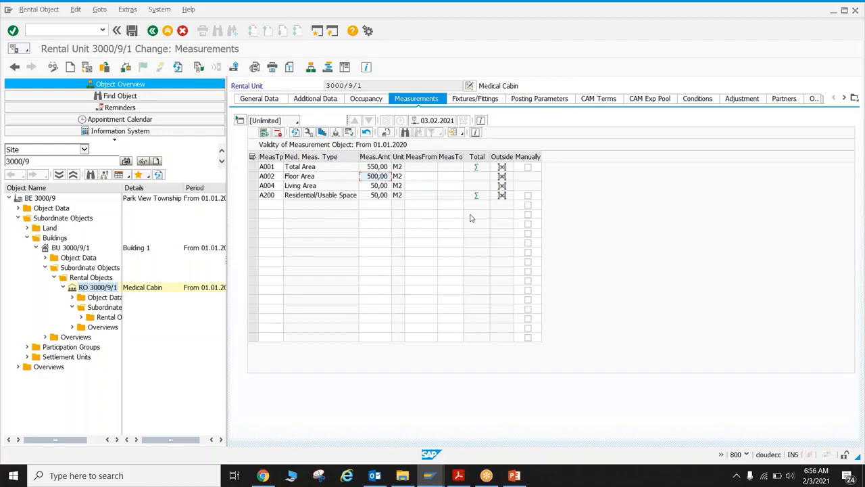
Step: Set the Floor Area measurement's validity from 01.01.2021 to 31.05.2021
left_click(417, 177)
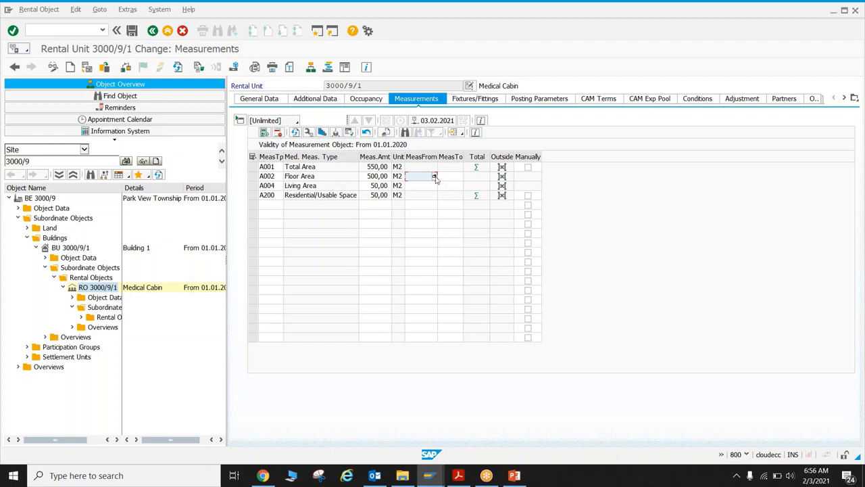
left_click(435, 176)
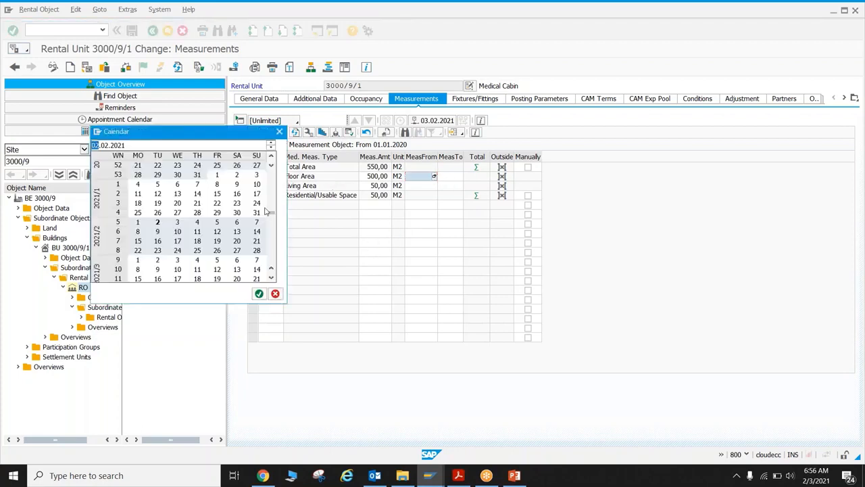
double_click(217, 175)
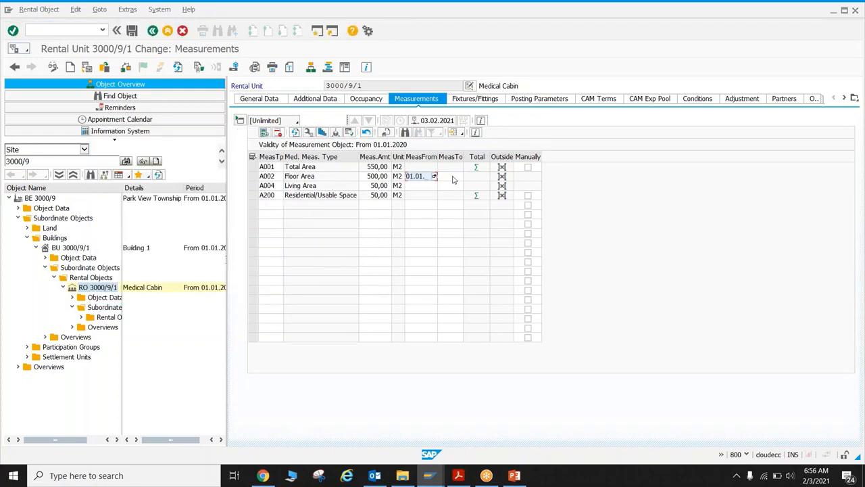
left_click(459, 177)
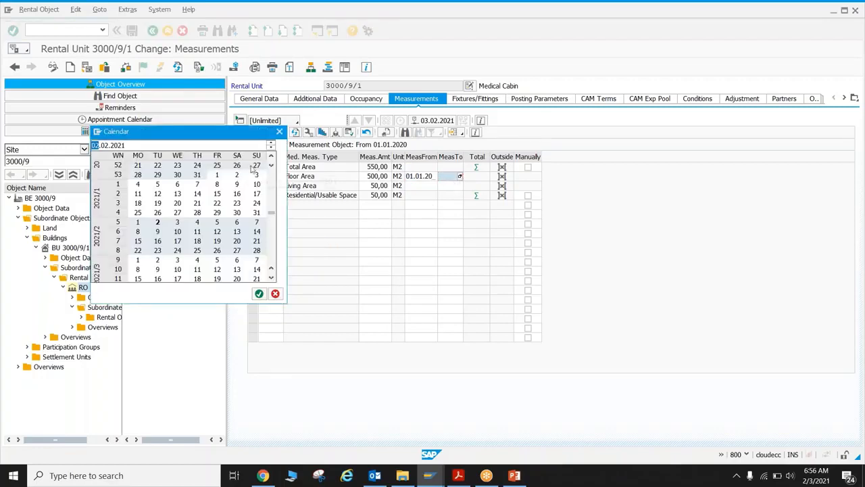
scroll(254, 277, "down", 5)
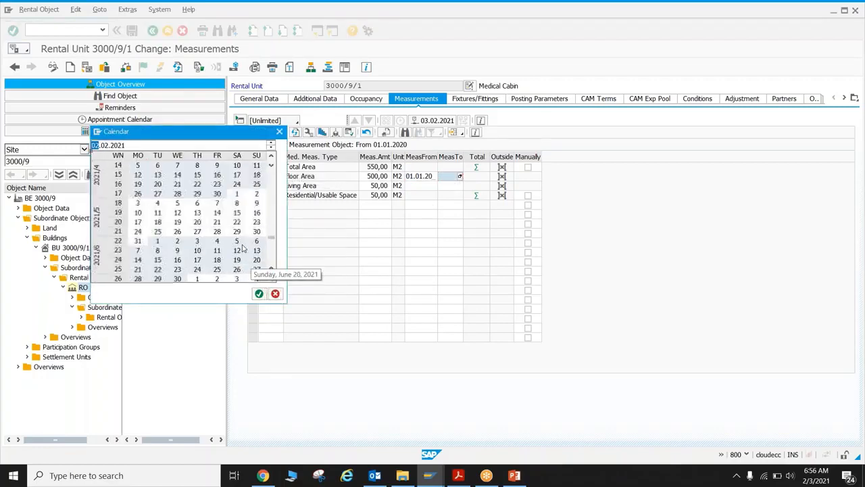
double_click(137, 241)
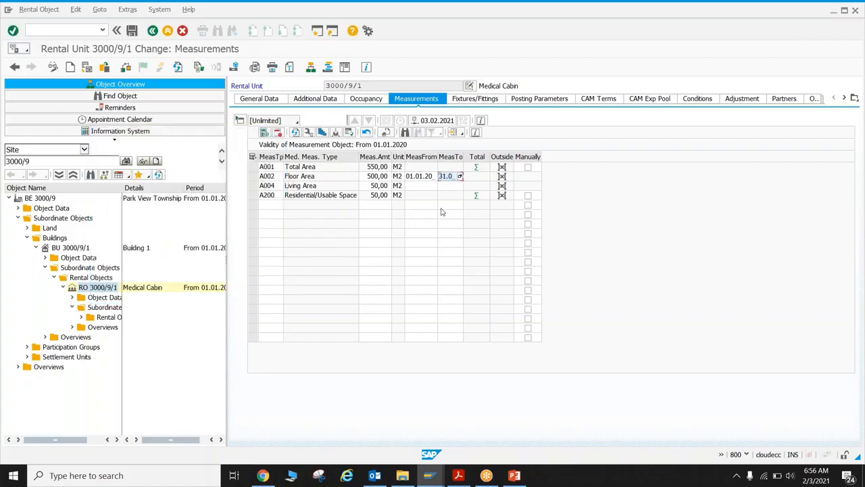
Step: Set the Living Area measurement's validity from 01.01.2021 to 28.02.2021
left_click(423, 187)
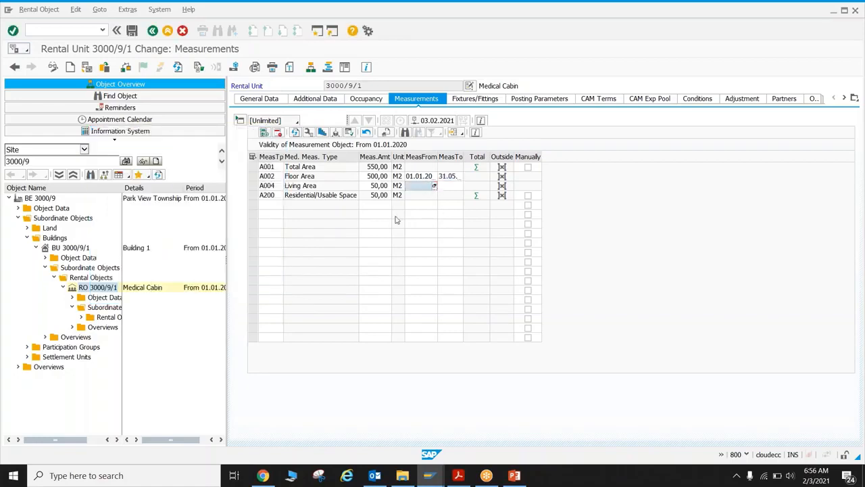
key("F4")
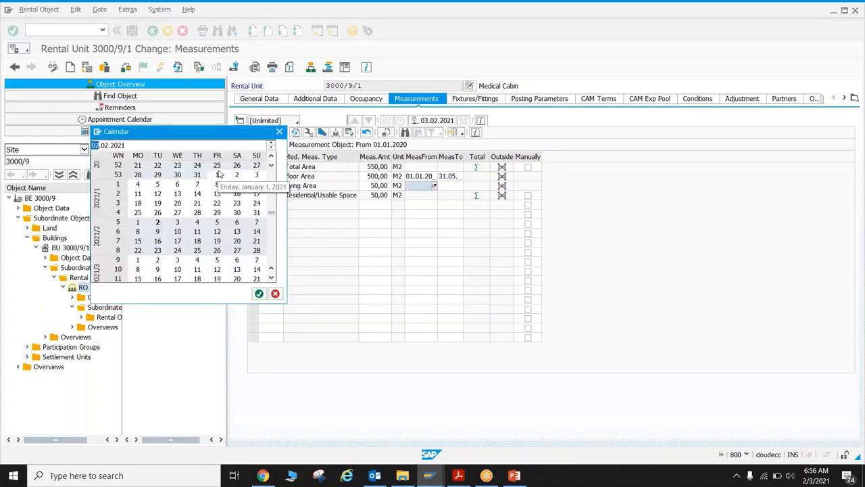
double_click(217, 174)
left_click(448, 188)
left_click(460, 186)
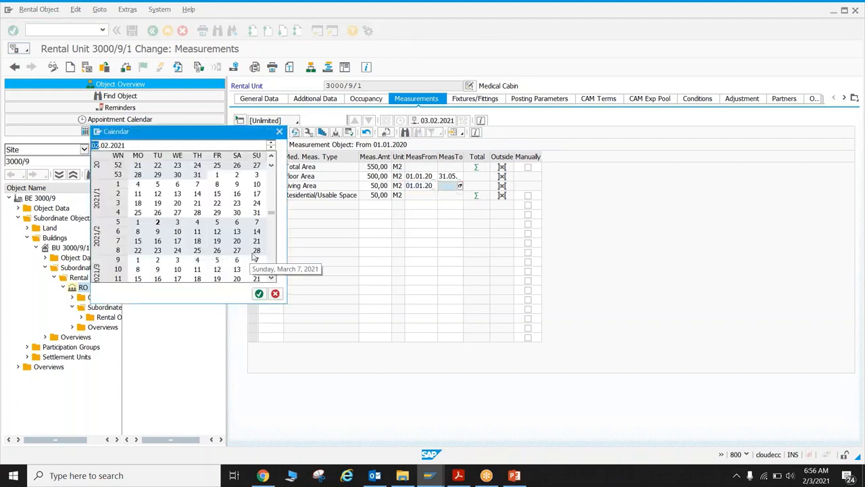
double_click(256, 251)
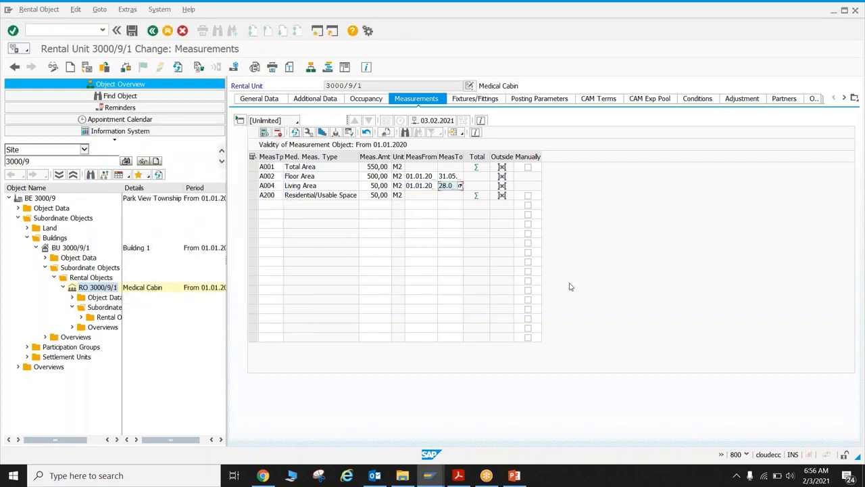
key("Return")
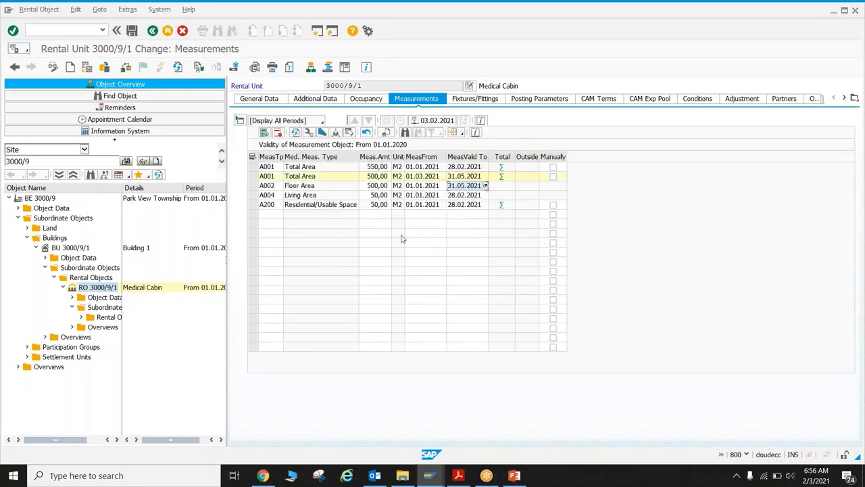
Step: Save the rental unit and switch it back to change mode
left_click(132, 31)
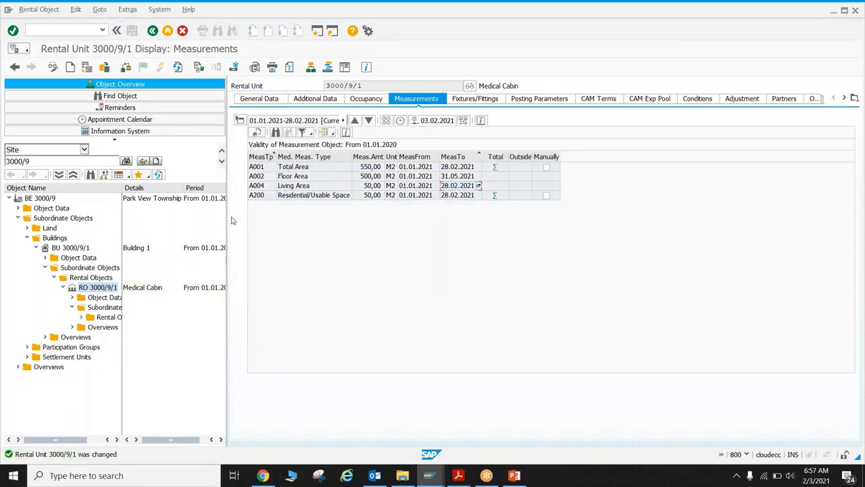
left_click(54, 72)
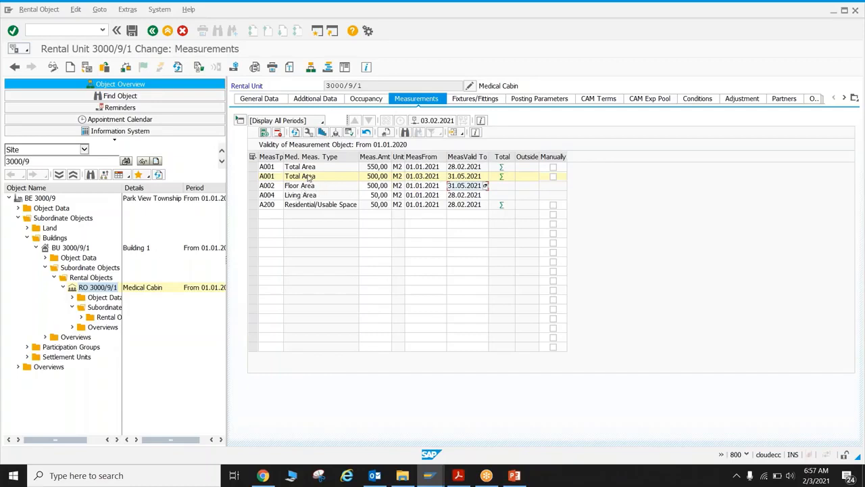
Step: Mark the Floor Area and Living Area rows, the amounts and the validity dates with the pen, and clear the drawings
left_click(549, 31)
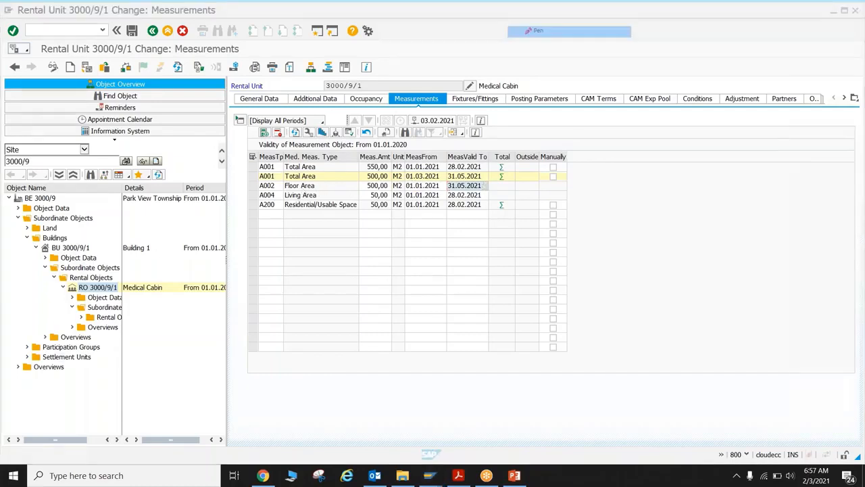
mouse_move(248, 181)
left_mouse_down()
mouse_move(262, 176)
mouse_move(252, 197)
mouse_move(261, 189)
left_mouse_up()
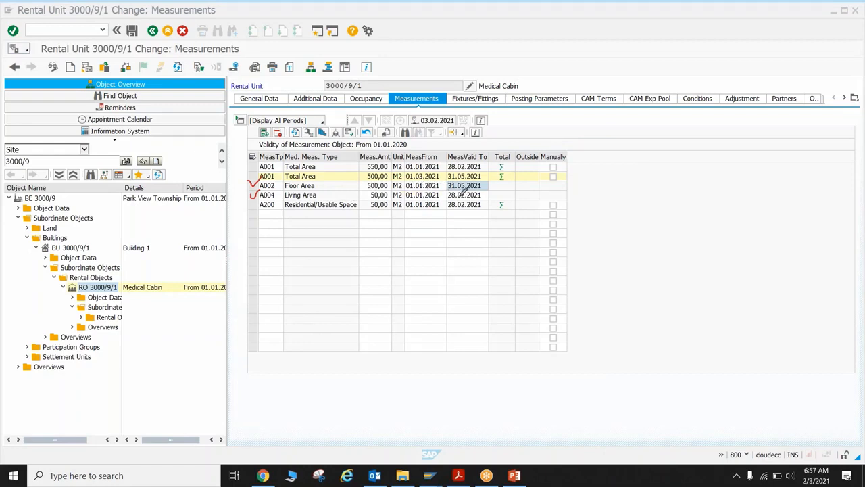
left_click_drag(451, 201, 486, 201)
left_click_drag(362, 164, 379, 157)
mouse_move(364, 195)
left_mouse_down()
mouse_move(378, 191)
mouse_move(376, 172)
left_mouse_up()
mouse_move(488, 151)
left_mouse_down()
mouse_move(493, 174)
mouse_move(480, 219)
left_mouse_up()
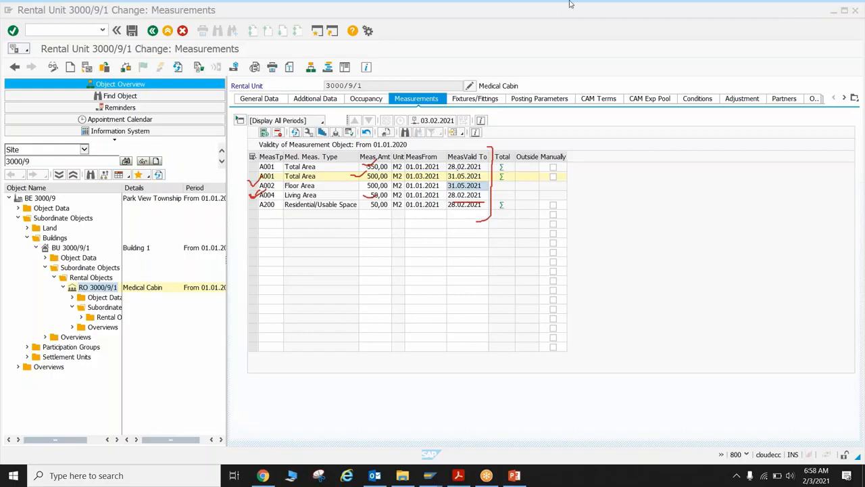
left_click(549, 81)
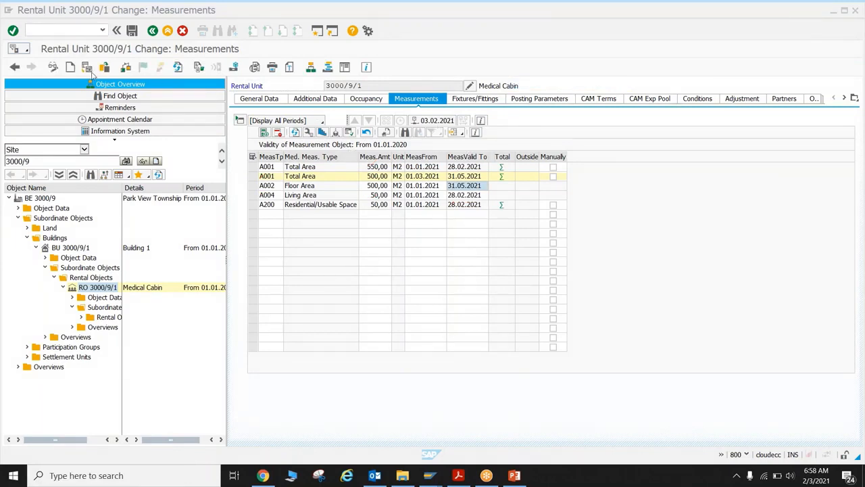
Step: Examine the key date setting and the selectable validity periods for the rental unit's measurements
left_click(432, 120)
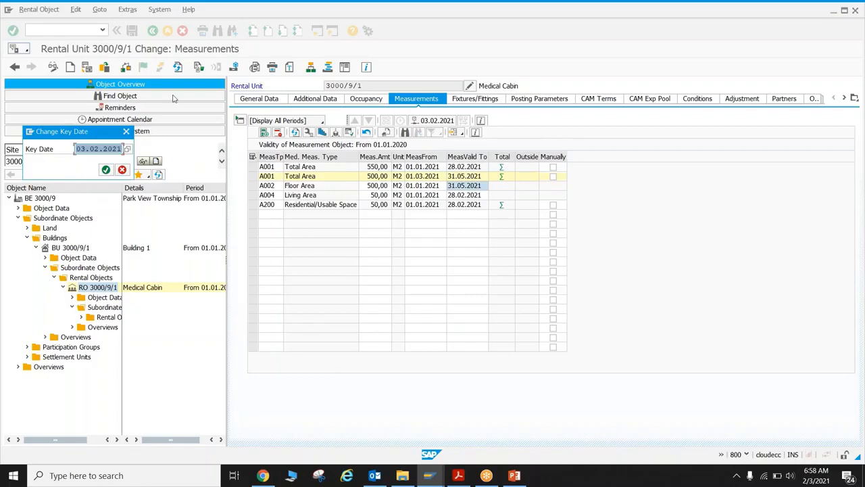
key("Escape")
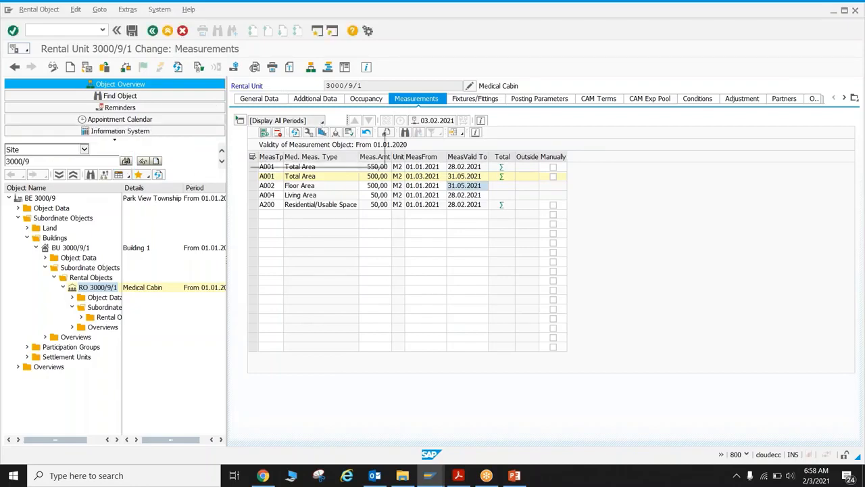
left_click(321, 122)
left_click(286, 149)
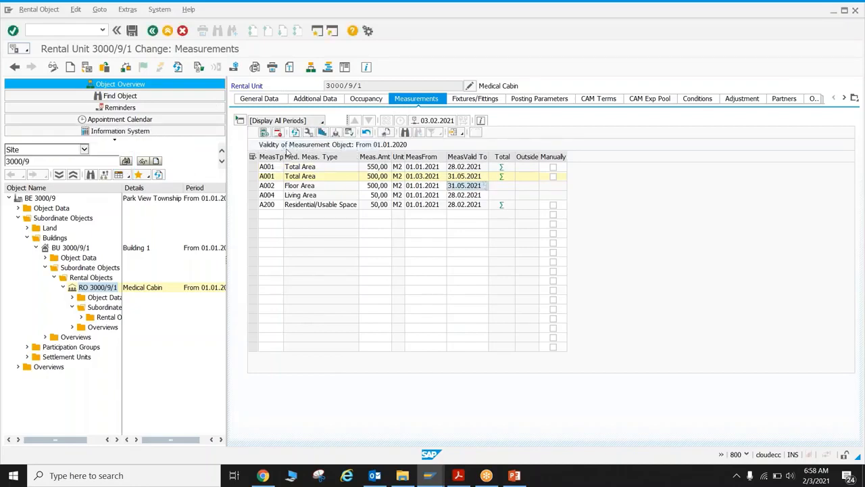
left_click(313, 122)
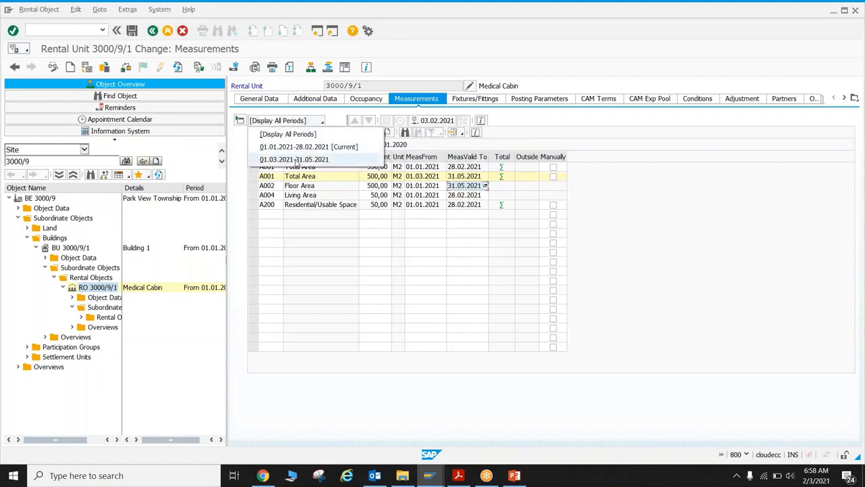
left_click(295, 160)
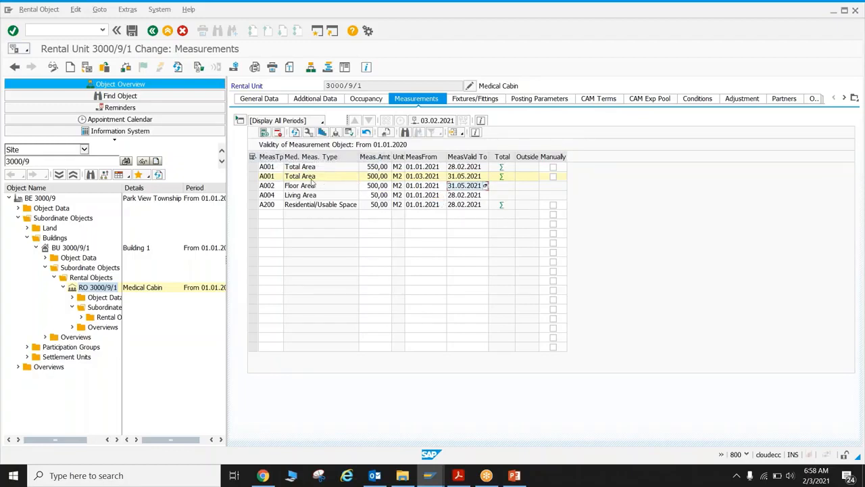
Step: Manually overwrite the Total Area (A001) valid from 01.01.2021 to 28.02.2021 with 700 M2 and save the rental unit
left_click(553, 167)
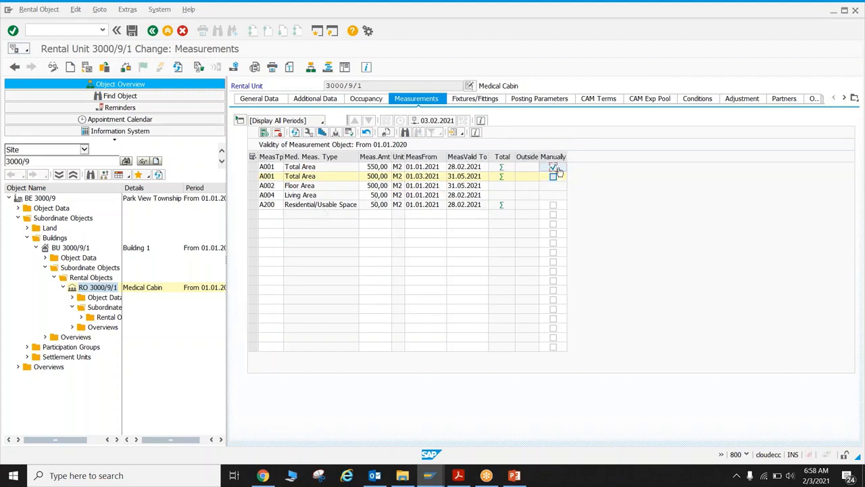
left_click(370, 167)
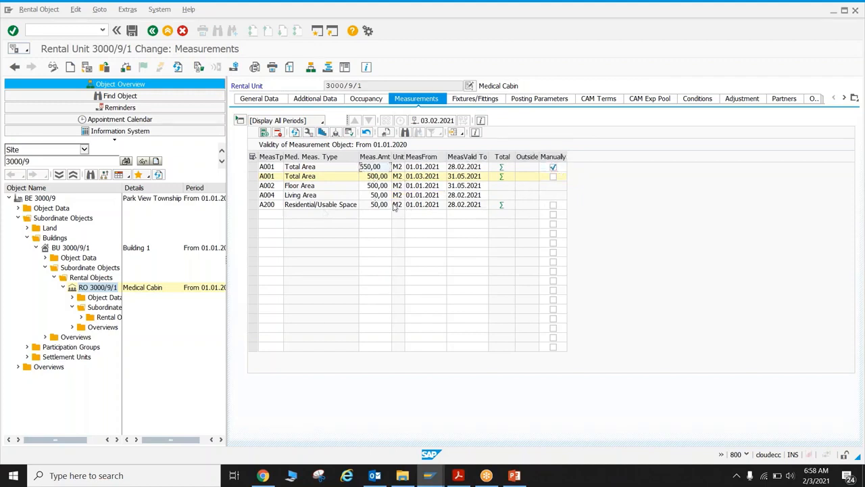
key("Delete")
key("Delete")
key("Delete")
key("Delete")
key("Delete")
key("Delete")
type("7000")
key("Return")
left_click(132, 31)
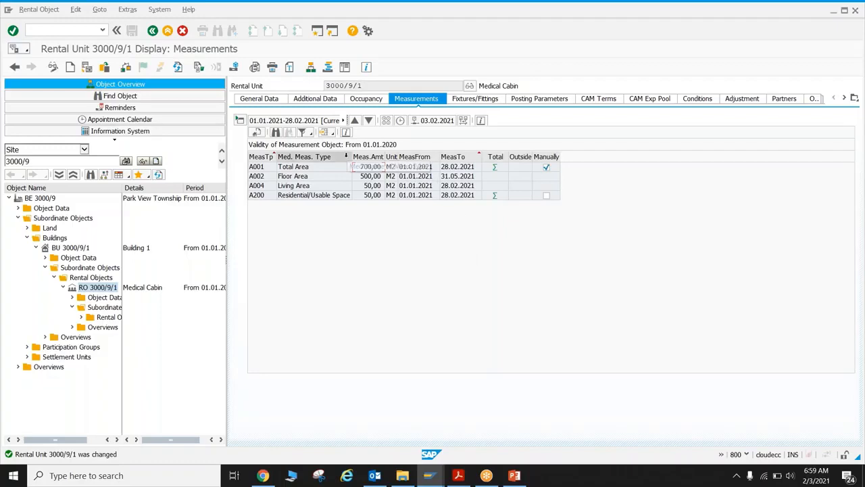
Step: Add all remaining available columns, from Occupancy Contract to Short Meas Type, to the measurements table layout and apply it
left_click(327, 132)
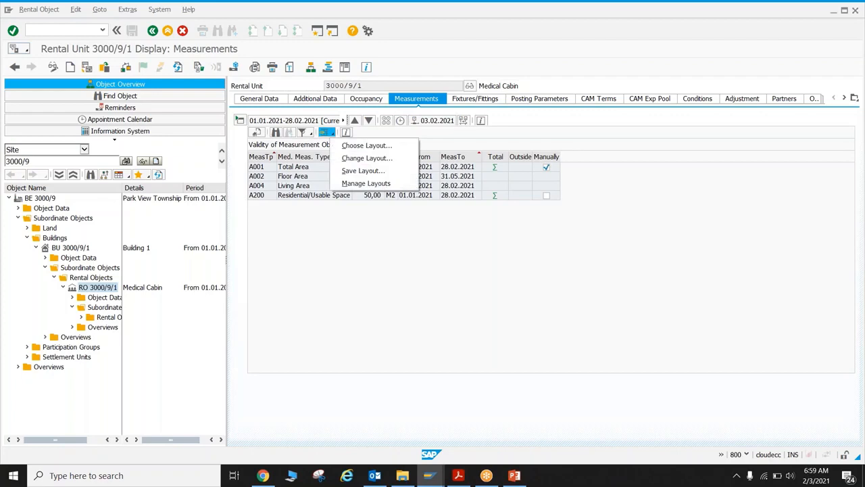
left_click(351, 159)
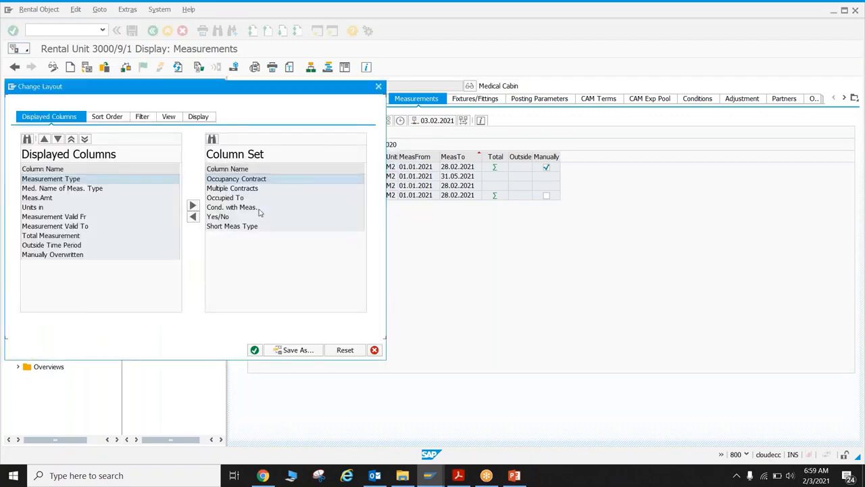
left_click(193, 216)
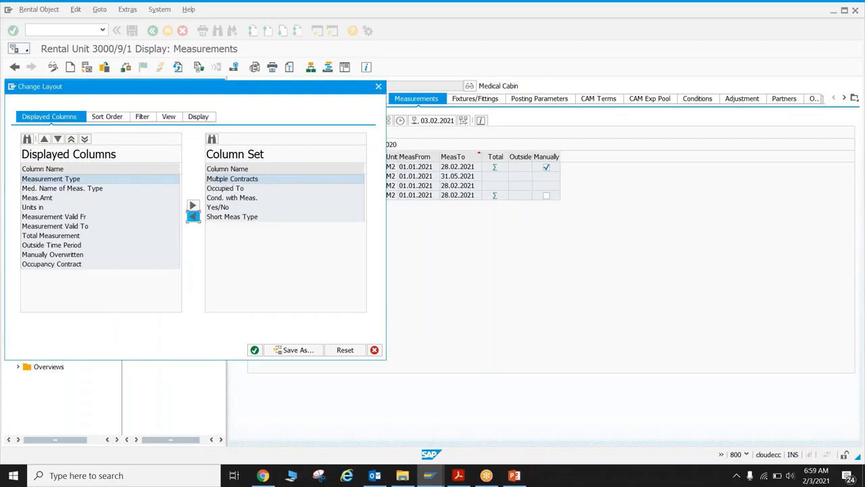
left_click(192, 216)
left_click(193, 216)
left_click(193, 217)
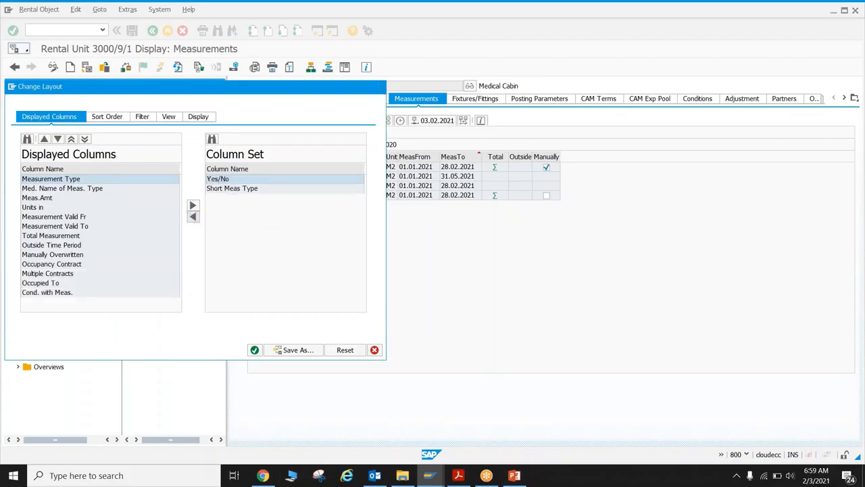
left_click(192, 217)
left_click(193, 217)
left_click(193, 216)
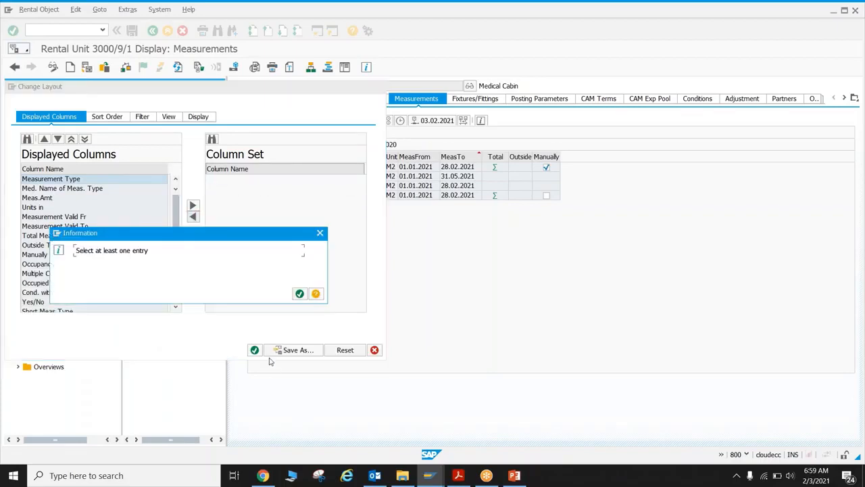
left_click(299, 293)
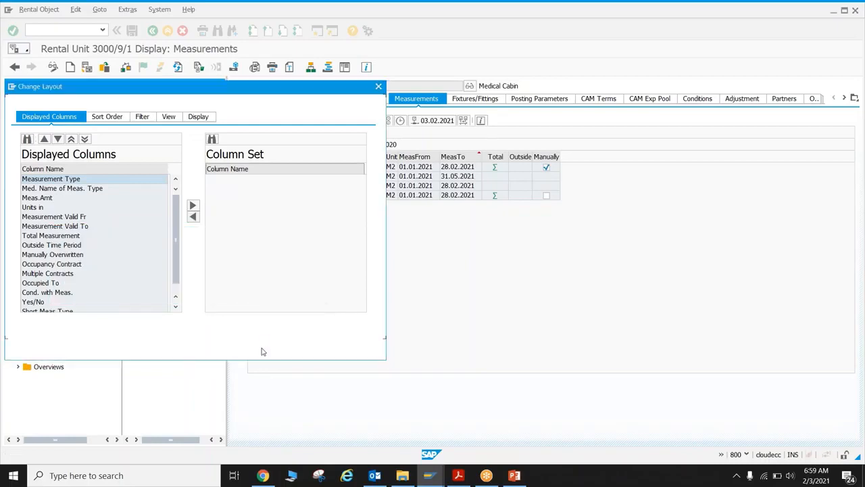
left_click(255, 350)
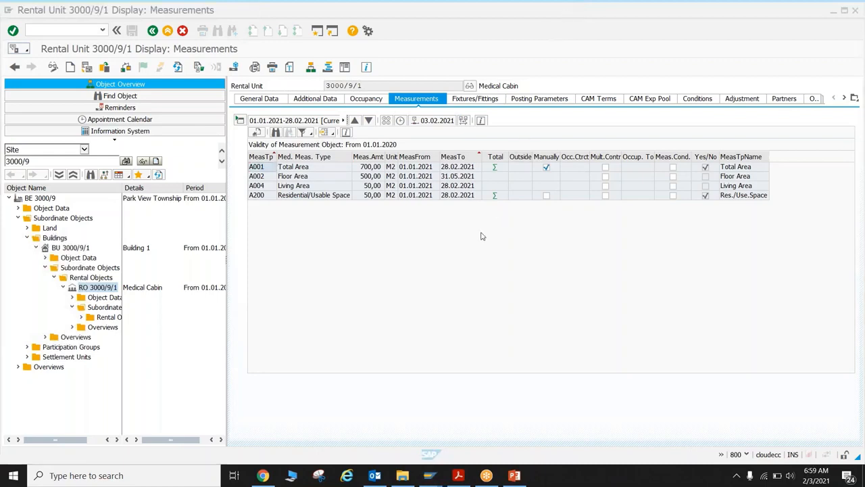
left_click(431, 250)
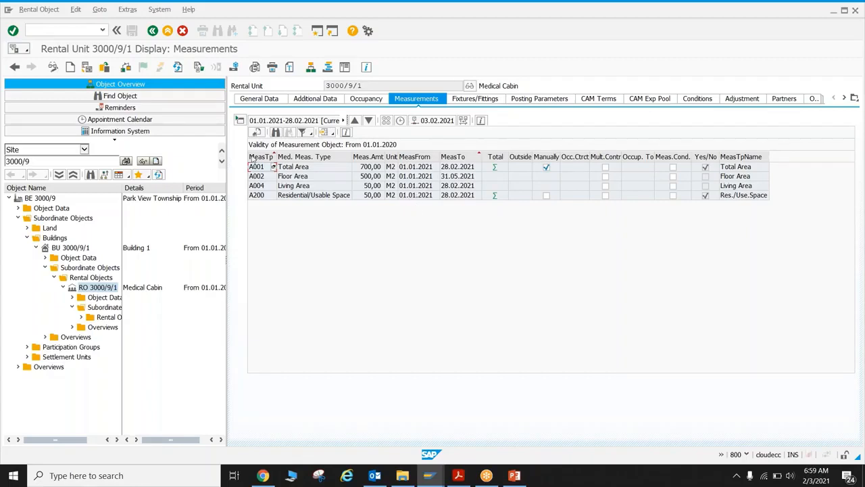
Step: Leave the rental unit and start transaction RE80 again
left_click(78, 31)
key("Return")
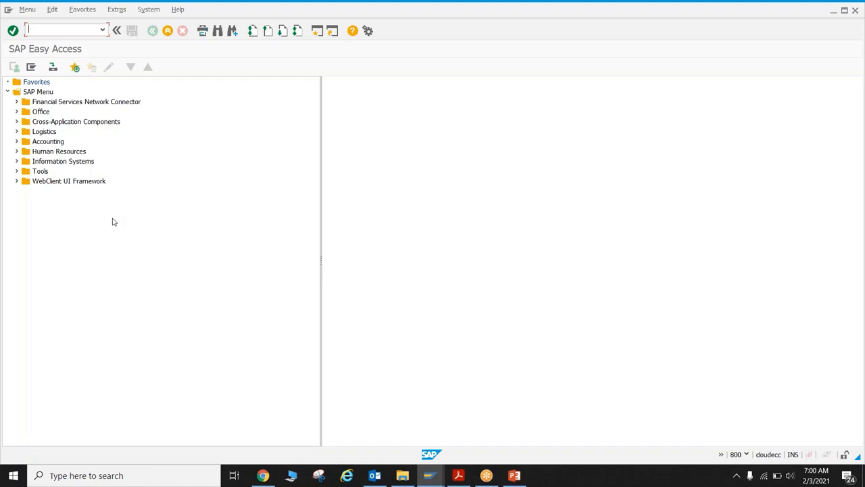
type("re80")
key("Return")
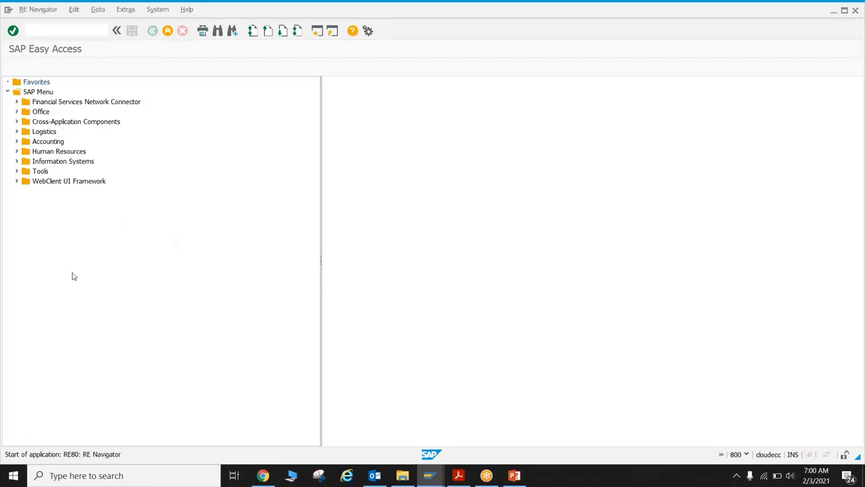
Step: Expand site 3000/9 through Building 1 to its rental objects and display the measurements of the Medical Cabin rental unit
left_click(17, 218)
left_click(27, 238)
left_click(35, 247)
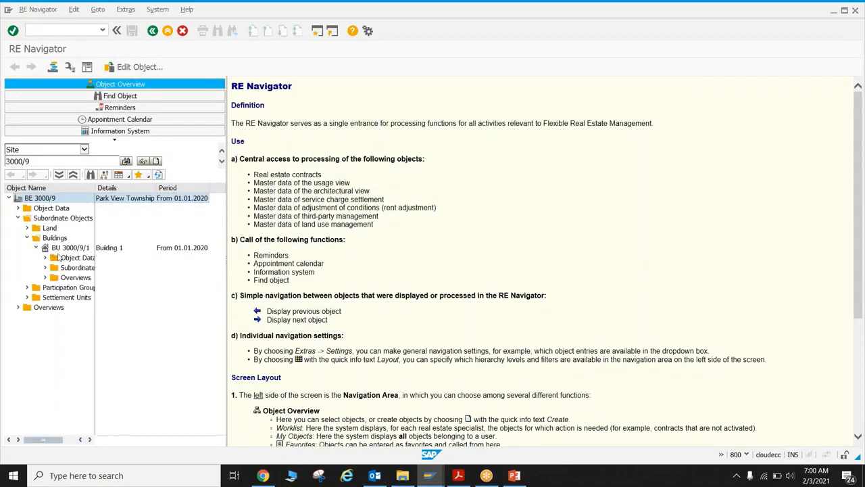
left_click(45, 267)
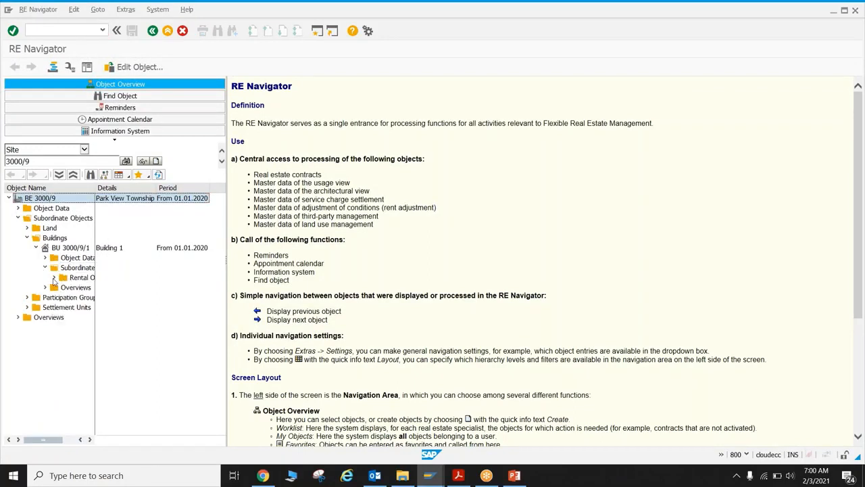
left_click(54, 277)
left_click(73, 288)
left_click(63, 287)
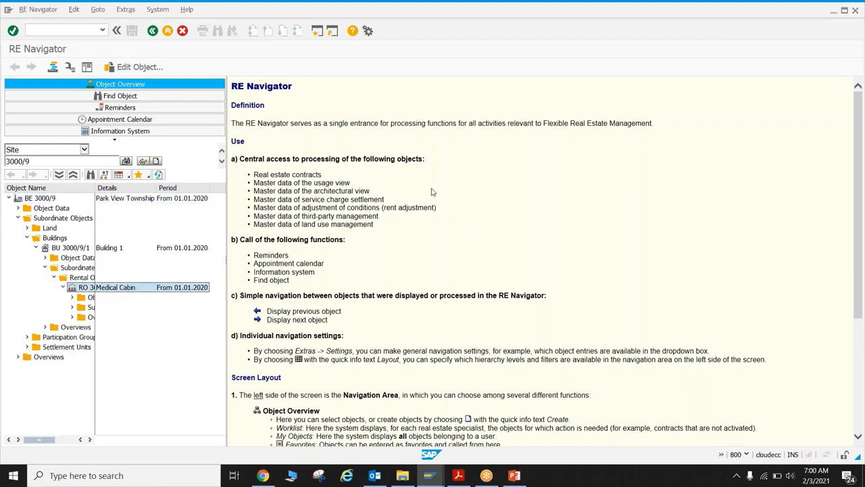
left_click(72, 307)
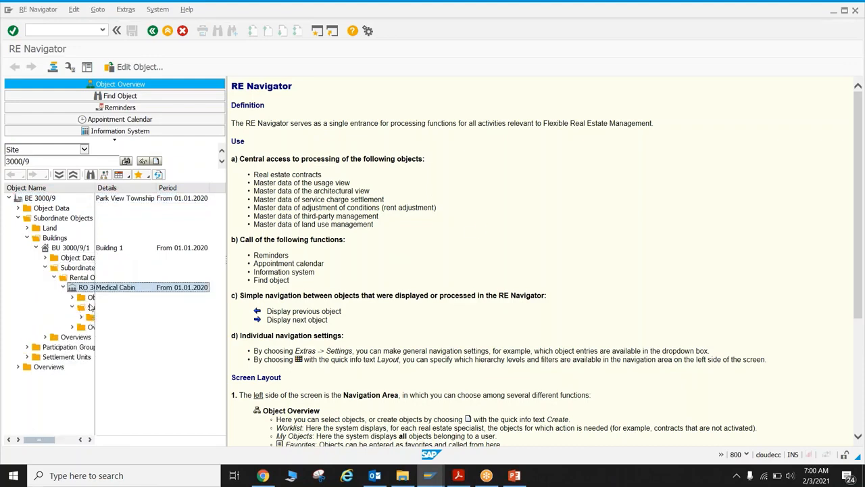
double_click(88, 291)
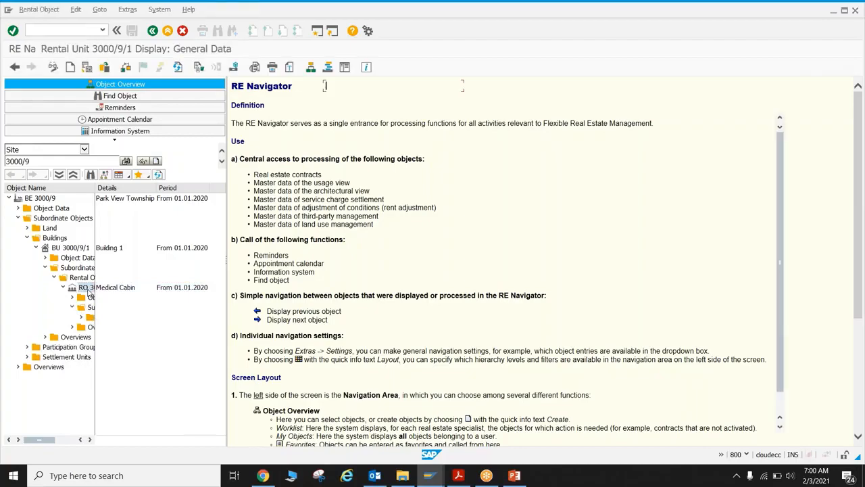
left_click(417, 102)
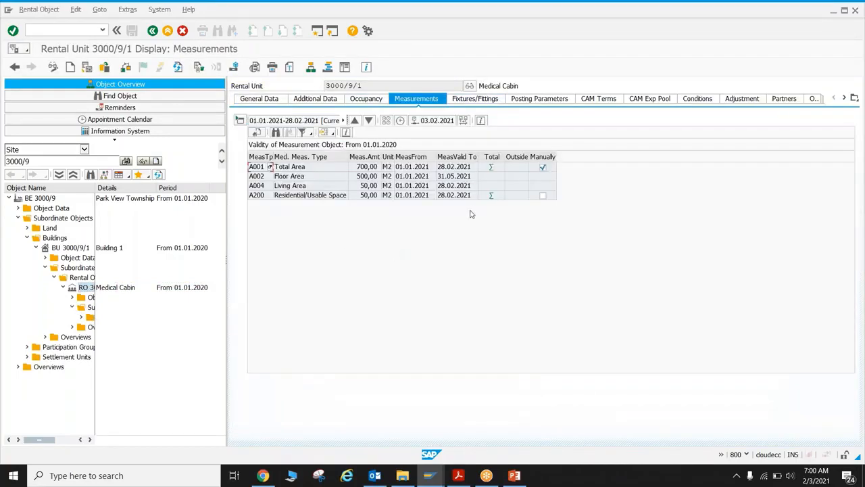
Step: Examine the architecture assignments of site 3000/9, Building 1 and the Medical Cabin rental unit
left_click(50, 199)
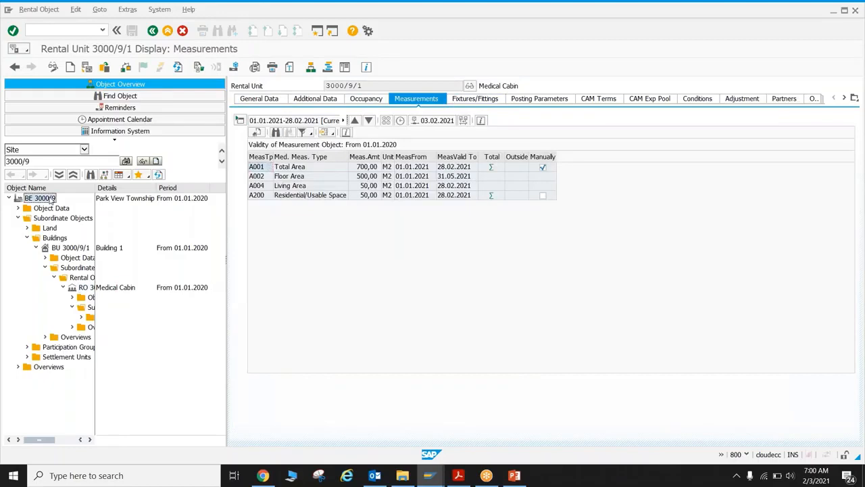
double_click(51, 199)
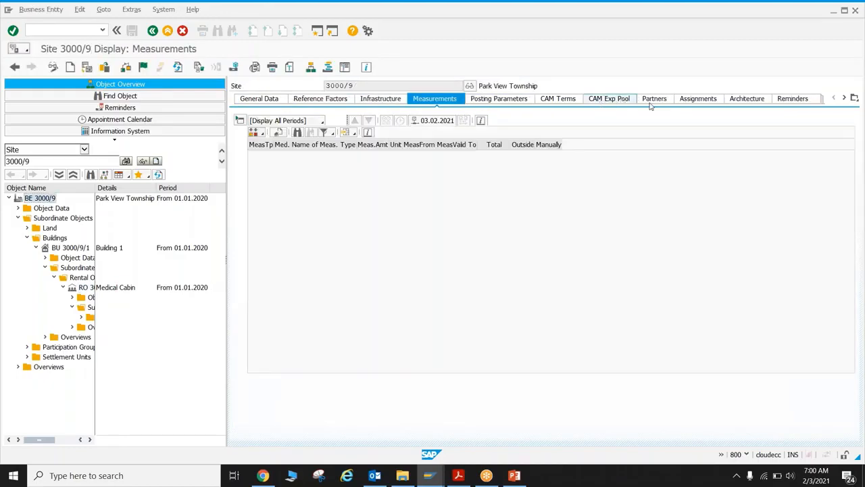
left_click(855, 100)
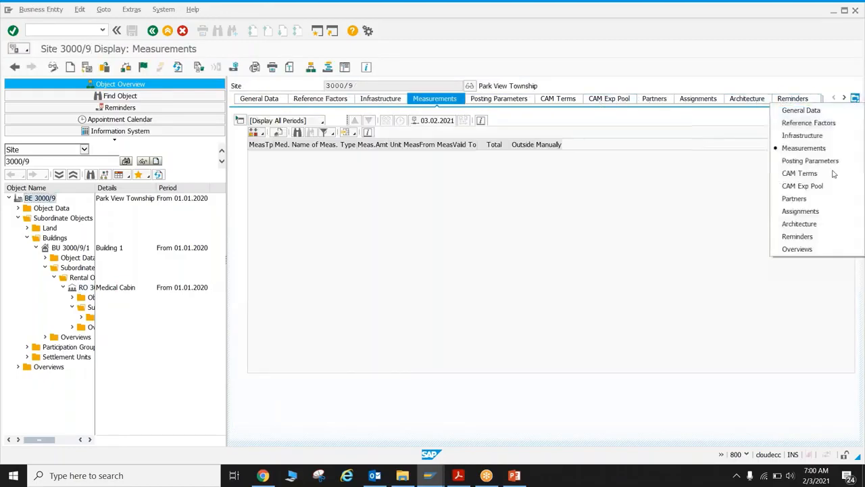
left_click(820, 224)
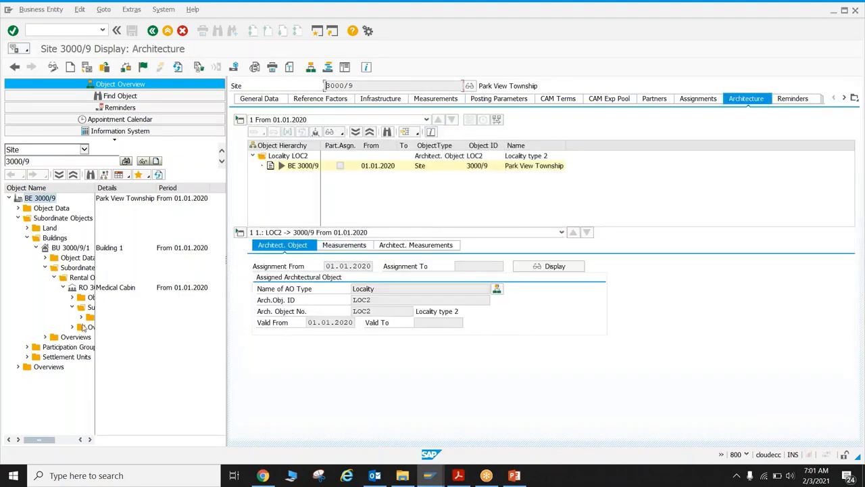
left_click(70, 248)
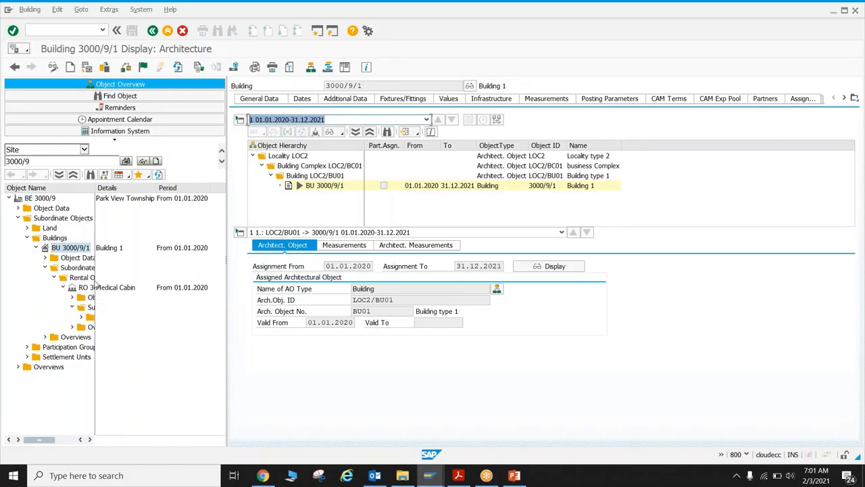
left_click(81, 318)
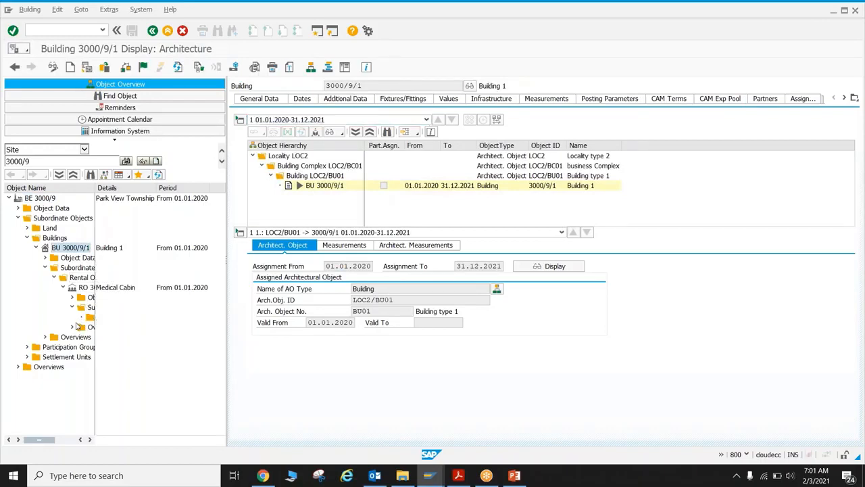
left_click(85, 288)
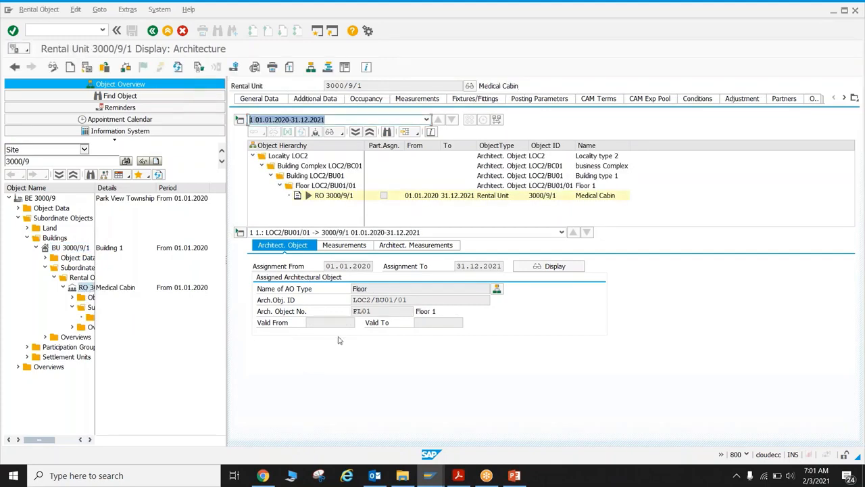
Step: Create a new Medical practice rental unit under Building 1's rental objects and name it Clinic
left_click(63, 288)
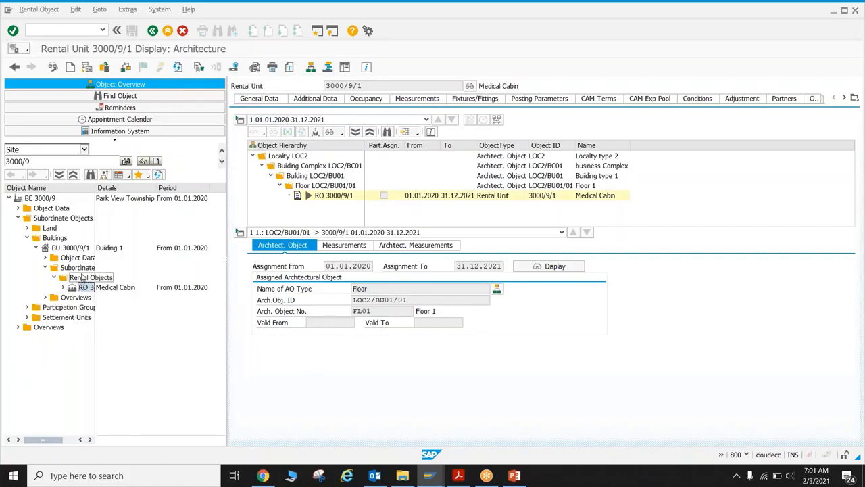
right_click(88, 279)
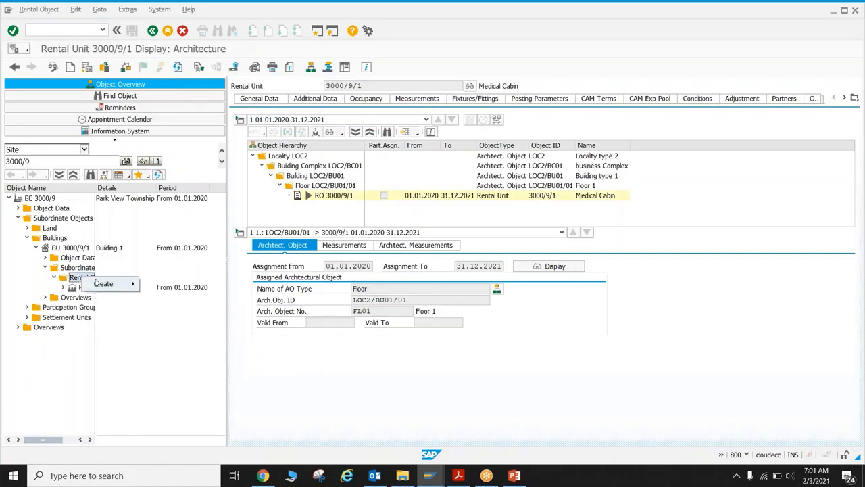
mouse_move(116, 285)
mouse_move(171, 287)
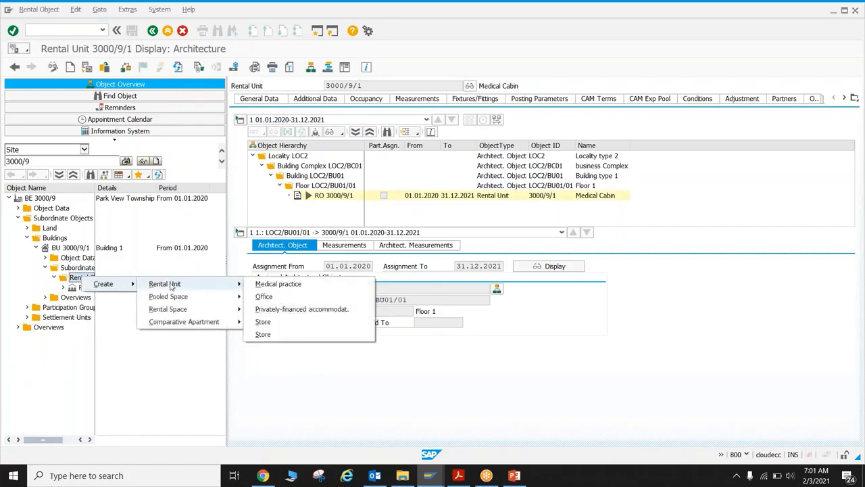
left_click(251, 287)
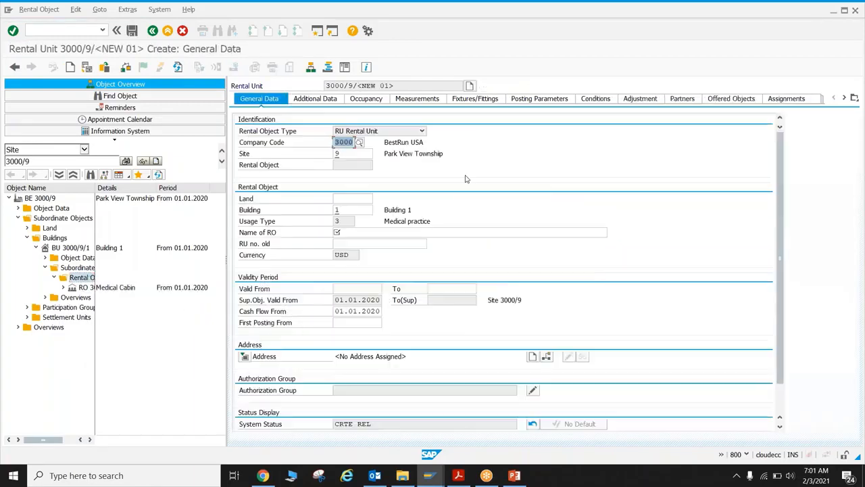
left_click(402, 236)
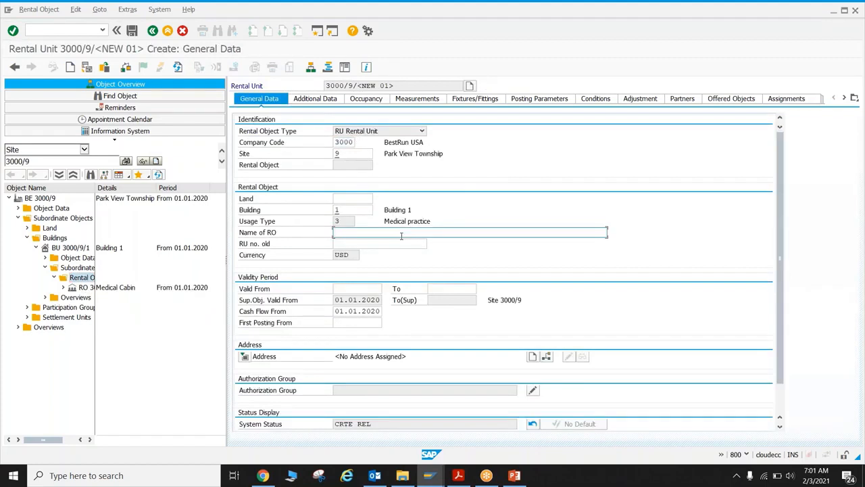
type("O")
type("linic")
key("Return")
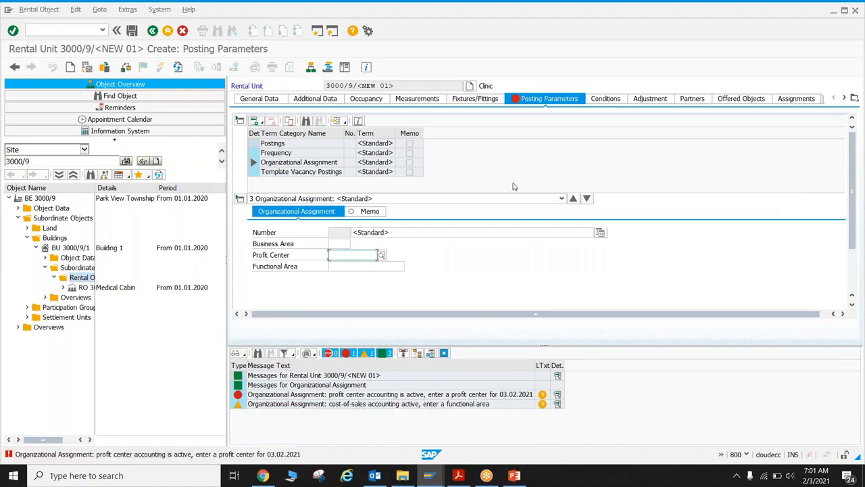
Step: Set the profit center in the Clinic's organizational assignment to 20001 and check the rental unit for errors
left_click(352, 256)
left_click(353, 265)
key("Return")
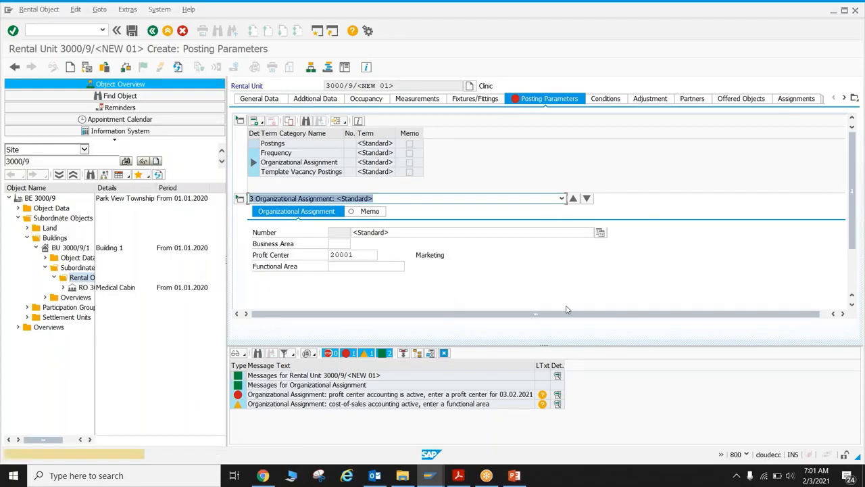
left_click(177, 67)
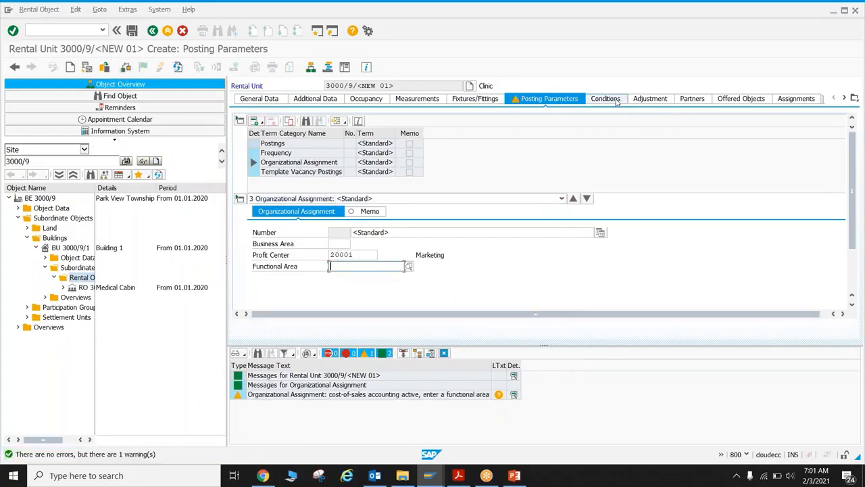
Step: Start a complete architecture assignment for the Clinic rental unit with LOC2 as the architectural object
left_click(855, 98)
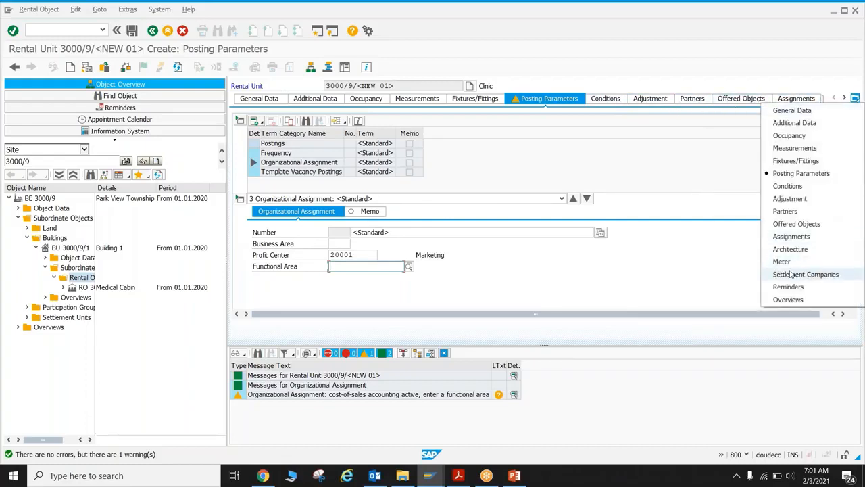
left_click(790, 249)
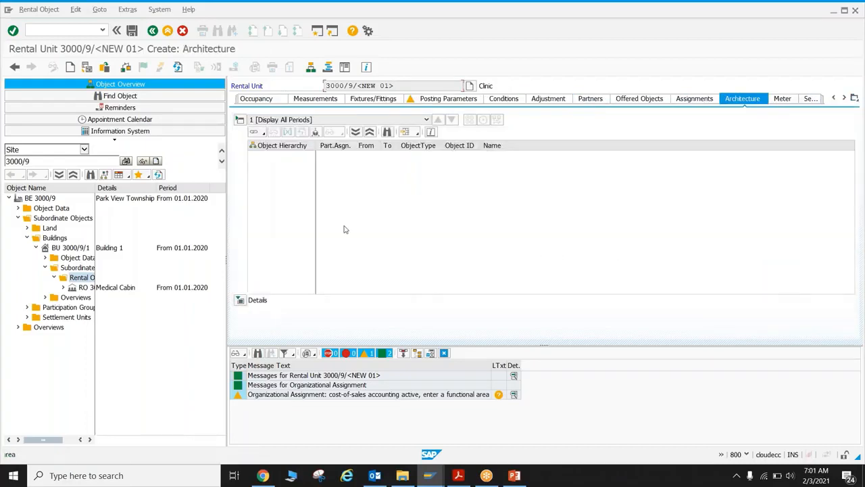
left_click(263, 133)
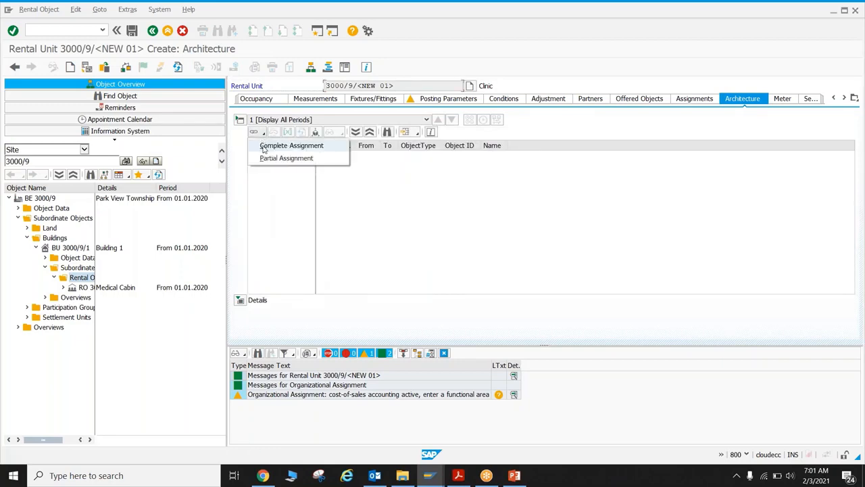
left_click(291, 145)
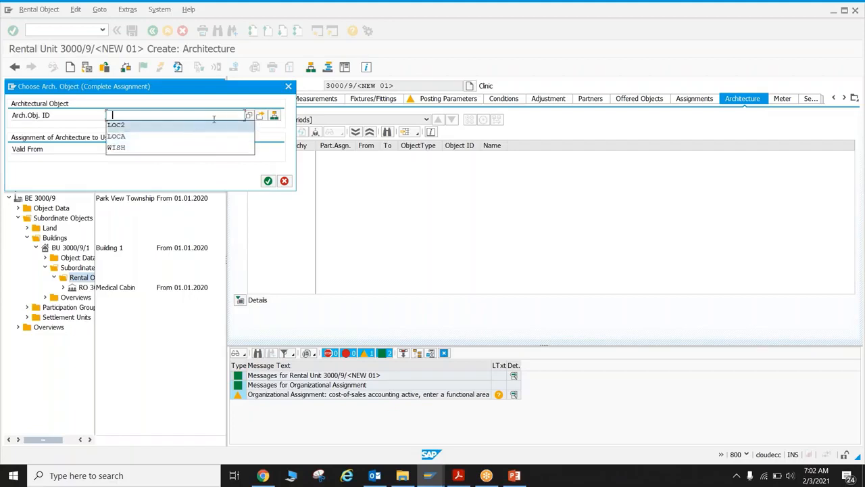
left_click(215, 125)
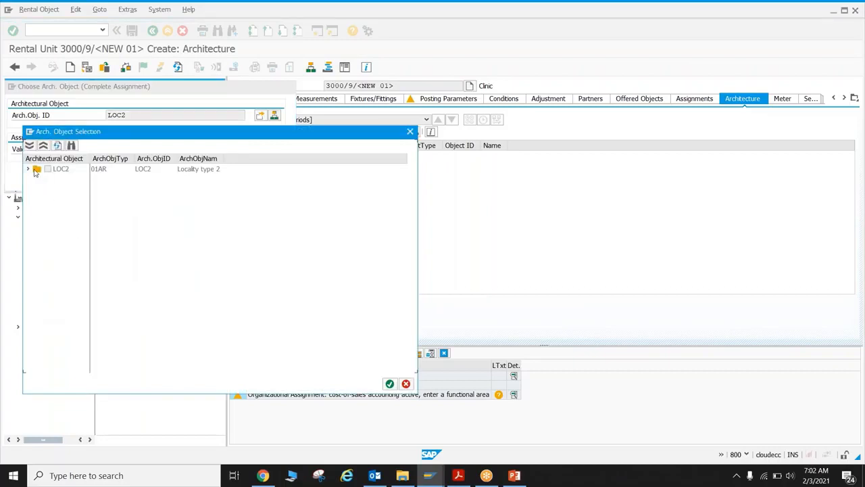
Step: Expand LOC2 through BC01, BU01 and Floor 1, and assign the Clinic completely to Appartment 1
left_click(29, 170)
left_click(37, 179)
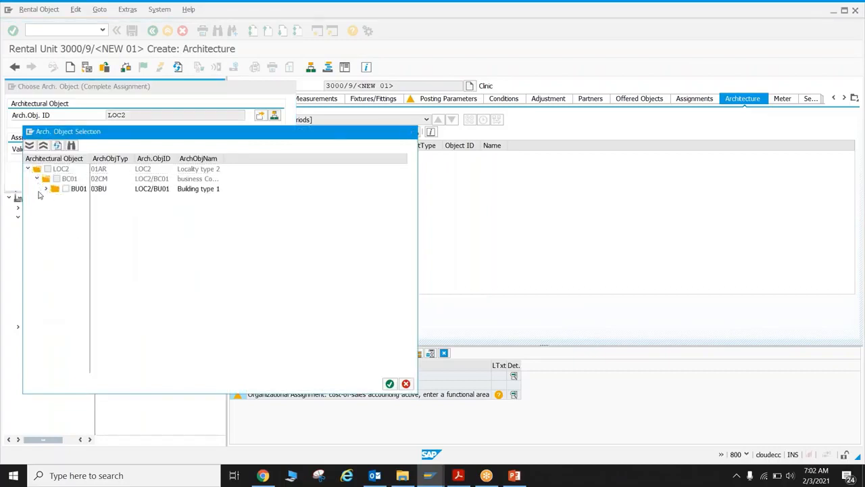
left_click(46, 188)
left_click(55, 198)
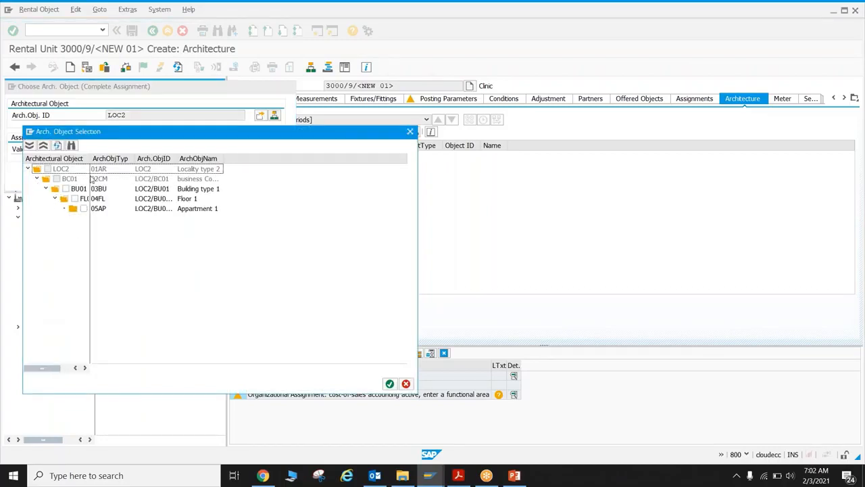
double_click(91, 169)
left_click(83, 208)
left_click(389, 383)
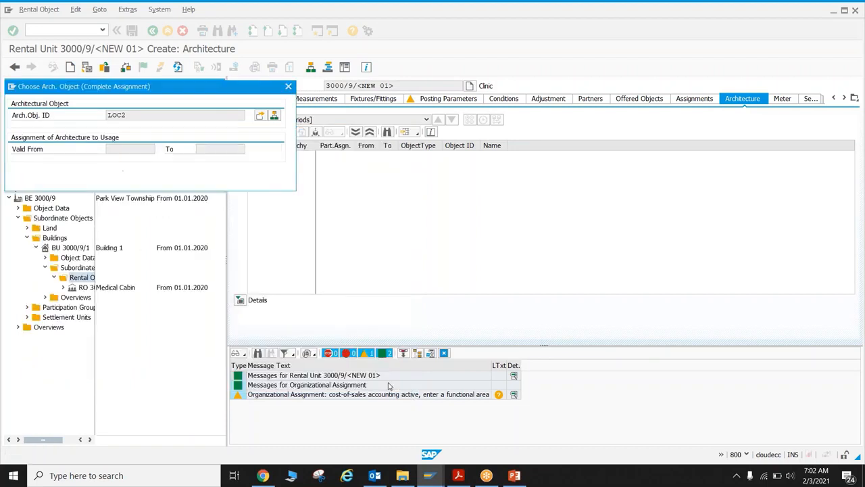
left_click(268, 182)
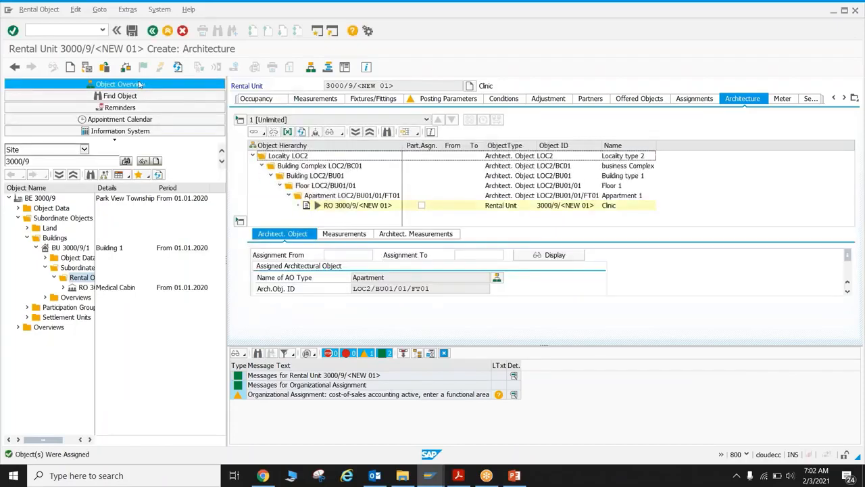
Step: Set the Clinic's architecture assignment to start on 01.01.2020 and check the rental unit for errors
left_click(126, 67)
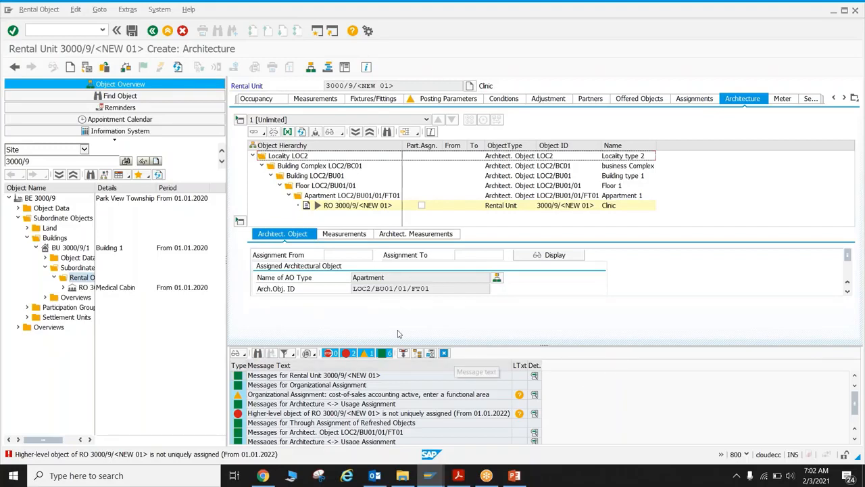
left_click(273, 134)
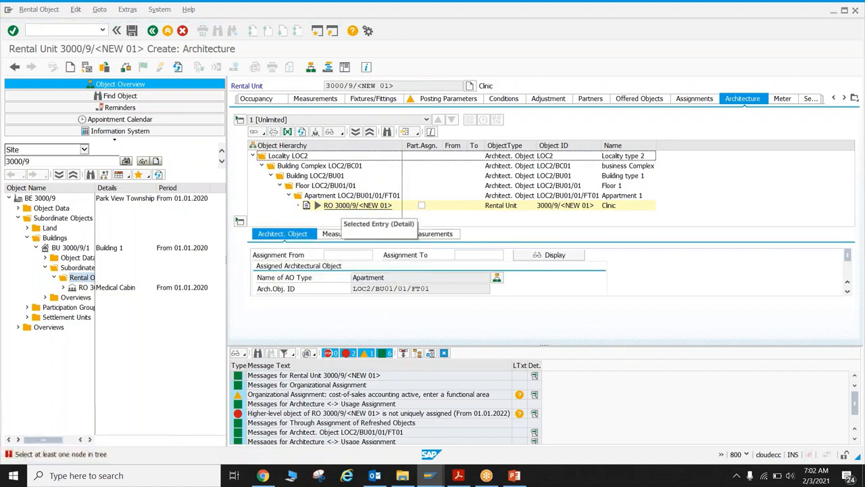
left_click(352, 254)
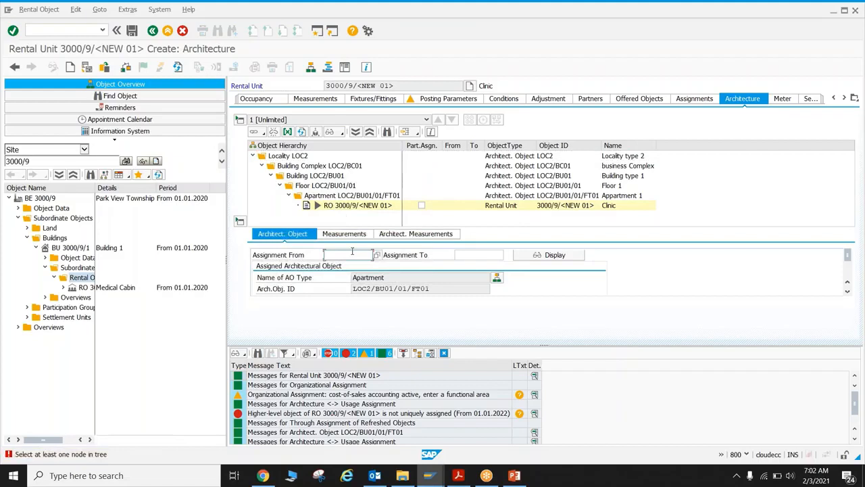
type("01.01.2020")
key("Return")
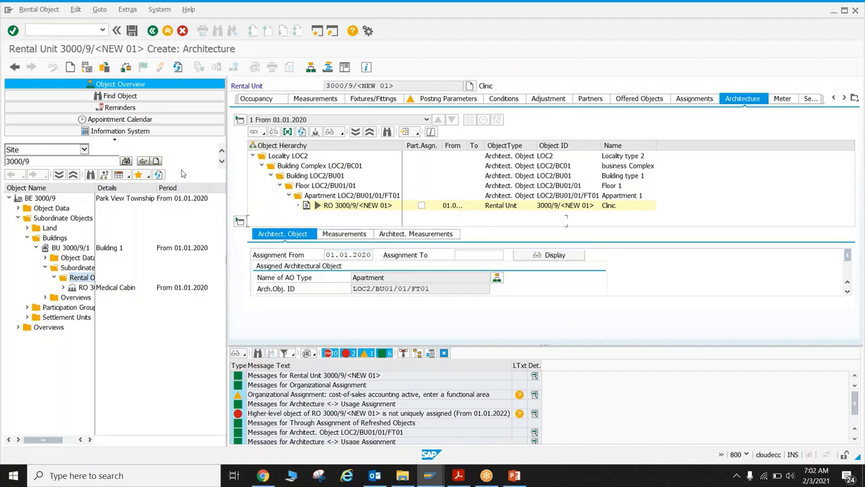
left_click(125, 68)
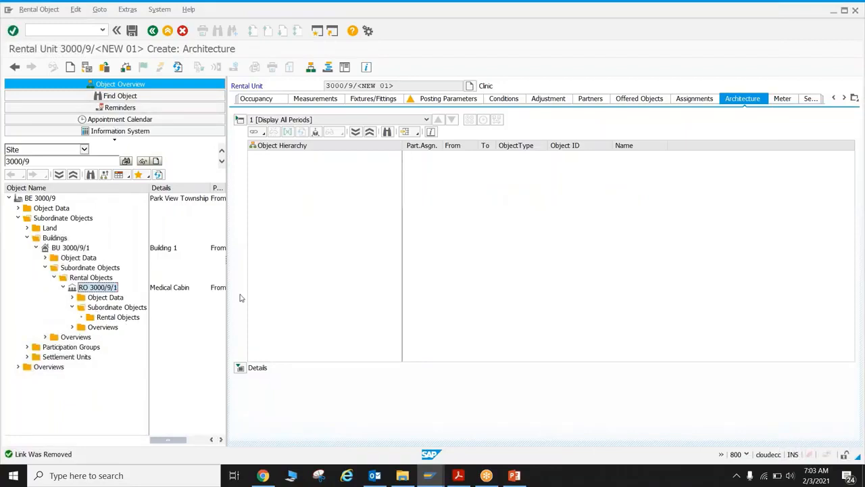
Step: Leave the unsaved Clinic rental unit and copy the Medical Cabin's architectural object ID LOC2/BU01/01
key("F12")
left_click(175, 239)
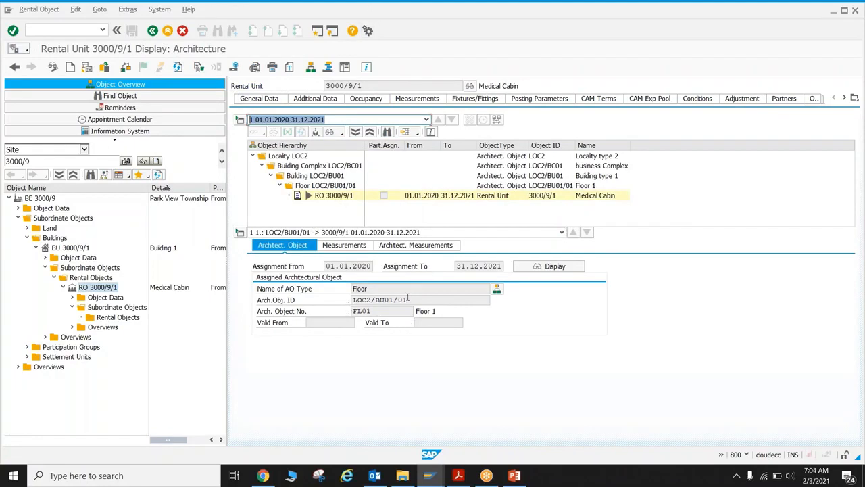
left_click_drag(424, 299, 352, 300)
double_click(386, 302)
left_click_drag(422, 302, 340, 305)
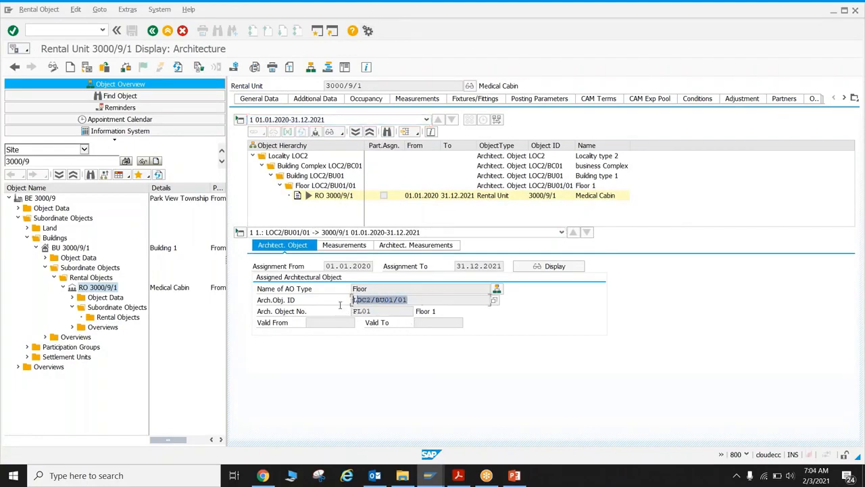
key("ctrl+c")
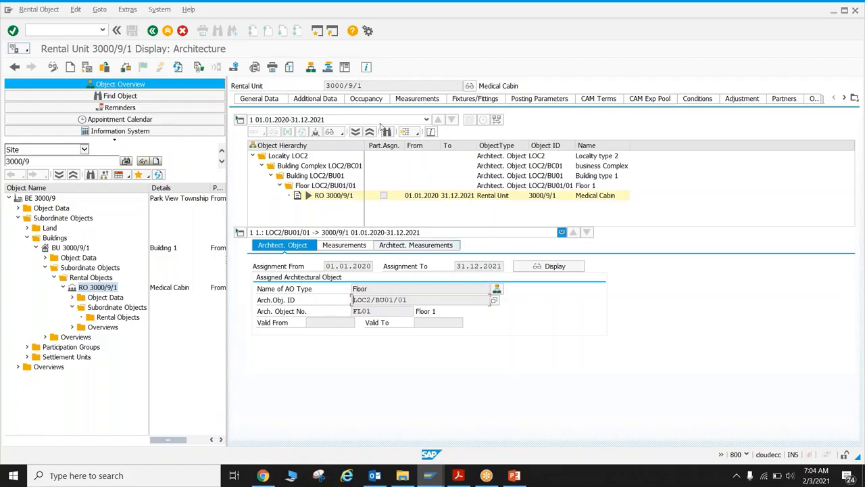
Step: Leave the site 3000/9 object displays and return to the SAP Easy Access screen
left_click(316, 32)
key("alt+Tab")
left_click(44, 199)
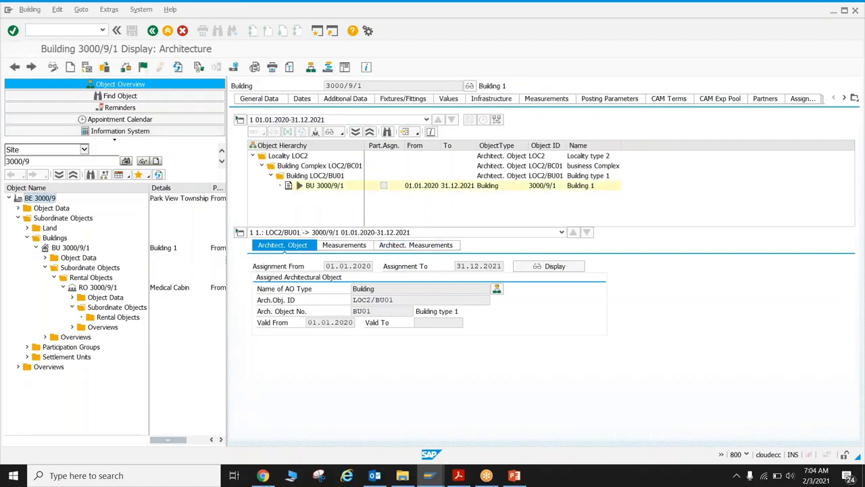
key("F3")
key("F3")
key("F3")
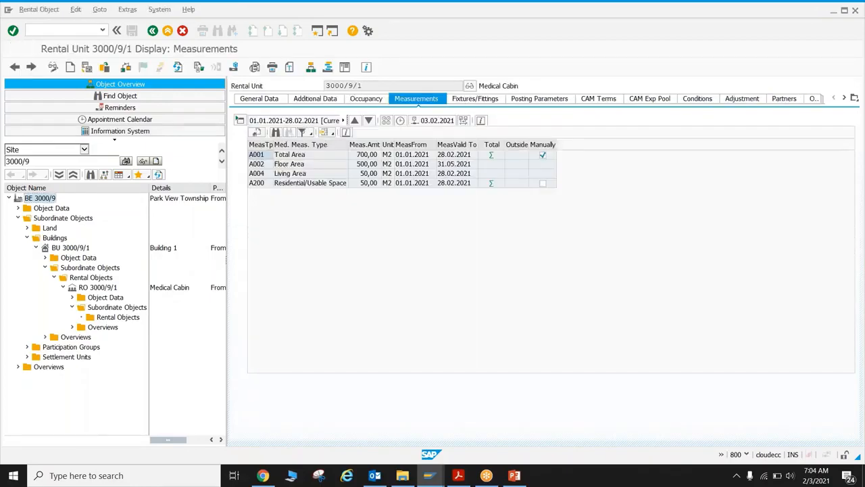
Step: Run transaction REBDAO to open architectural object processing
type("rebdro")
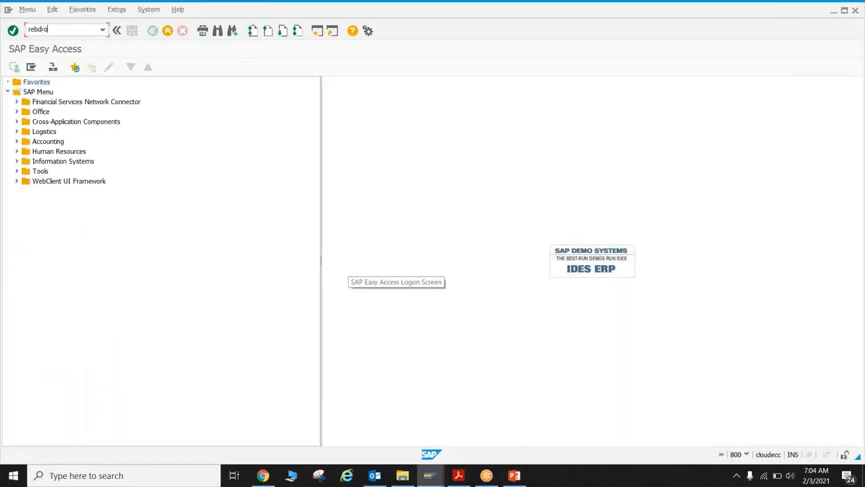
key("Return")
type("rebao")
key("Return")
type("rebd")
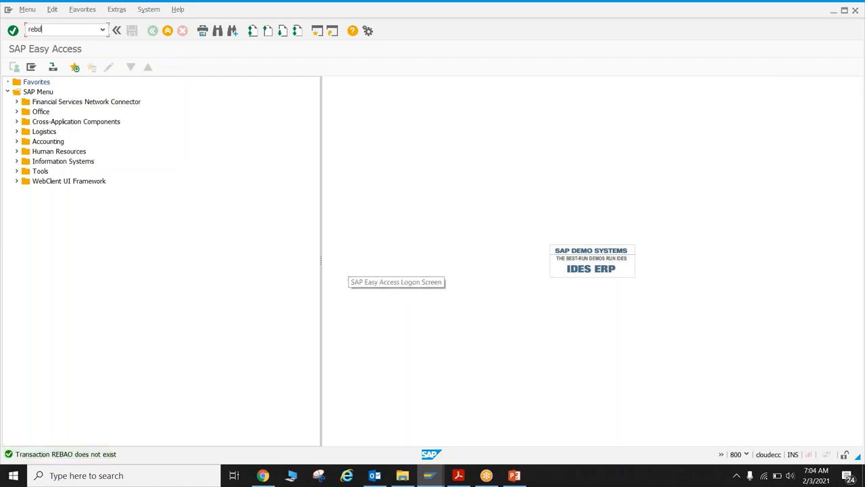
type("ao")
key("Return")
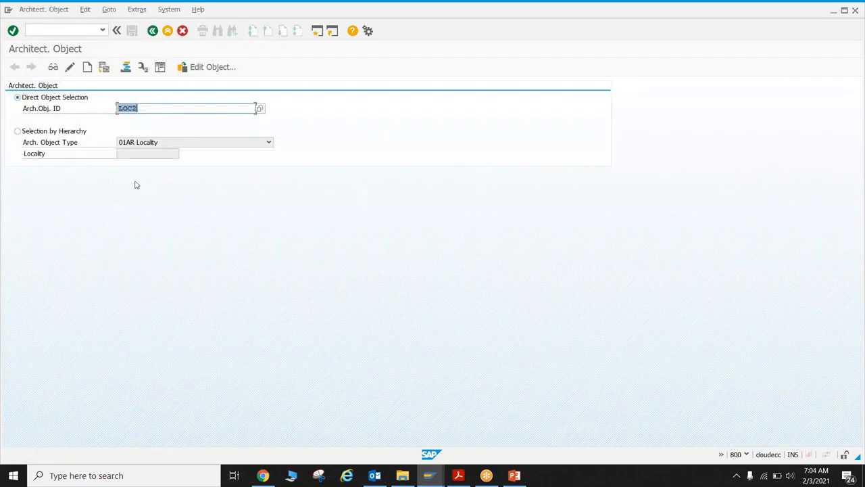
Step: Search architectural objects by ID LOC2/BU01/01 with the object type and number filters cleared, and select the matching floor
left_click(260, 109)
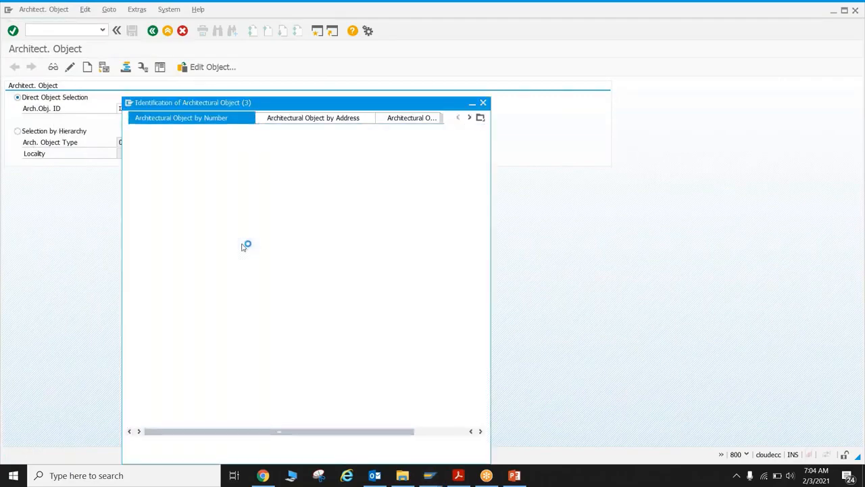
left_click(284, 163)
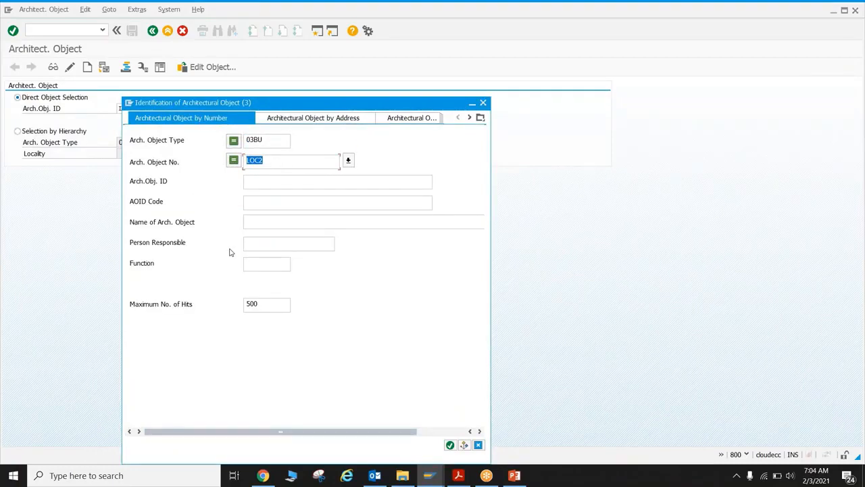
key("Delete")
left_click(273, 184)
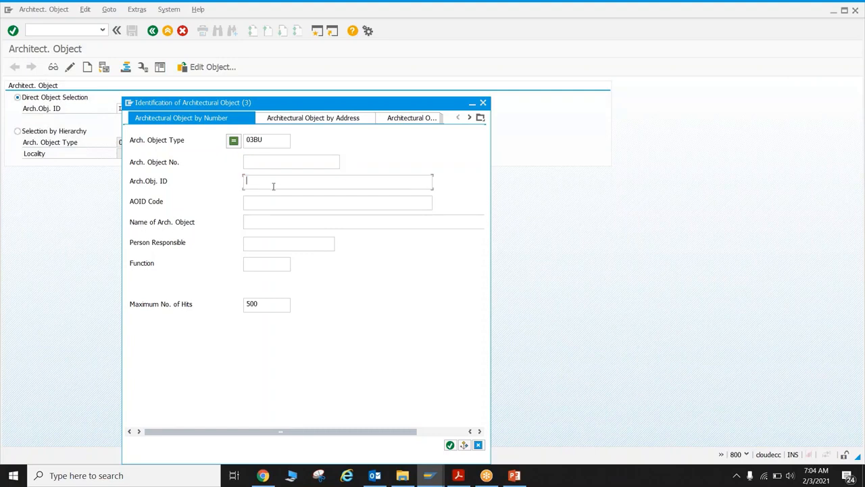
key("ctrl+v")
left_click(261, 140)
key("BackSpace")
key("BackSpace")
key("BackSpace")
key("BackSpace")
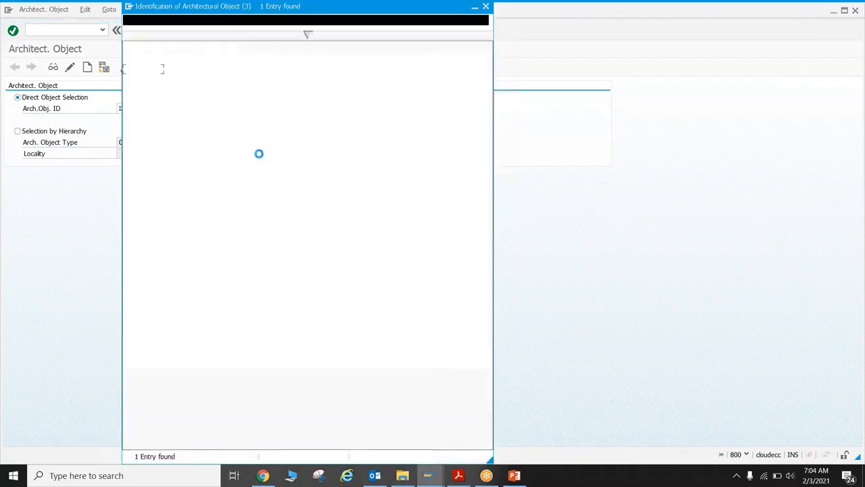
double_click(203, 72)
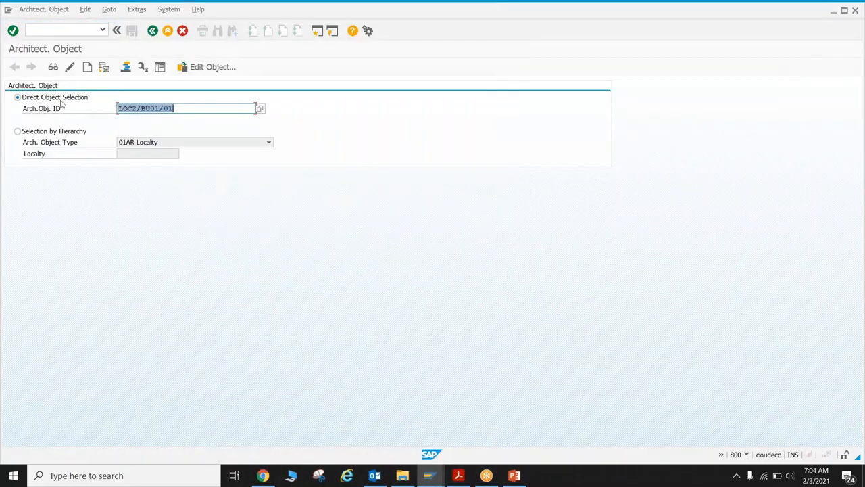
Step: Open floor LOC2/BU01/01 for changes and add measurement types A004 Living Area, A101 Office Space and A104 Facility space
left_click(70, 67)
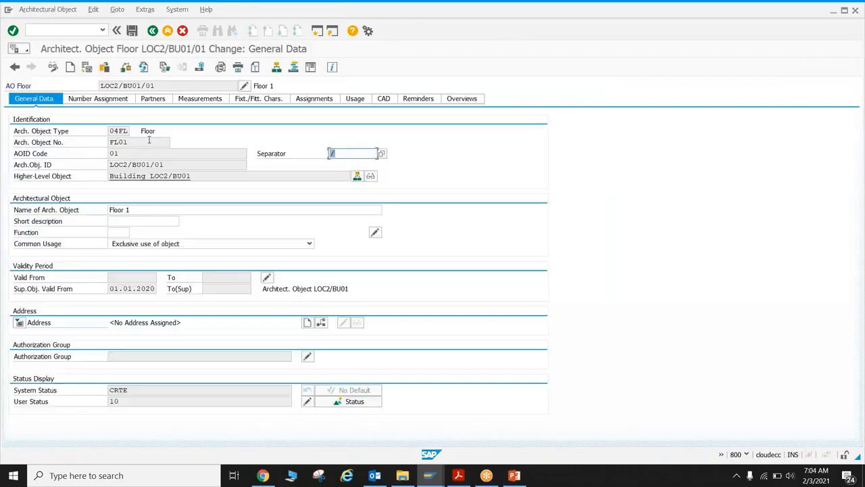
left_click(202, 100)
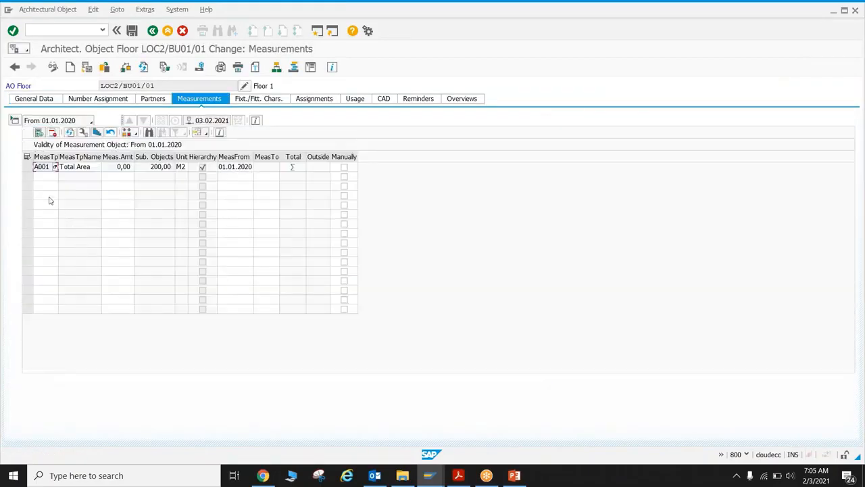
left_click(54, 177)
left_click(56, 177)
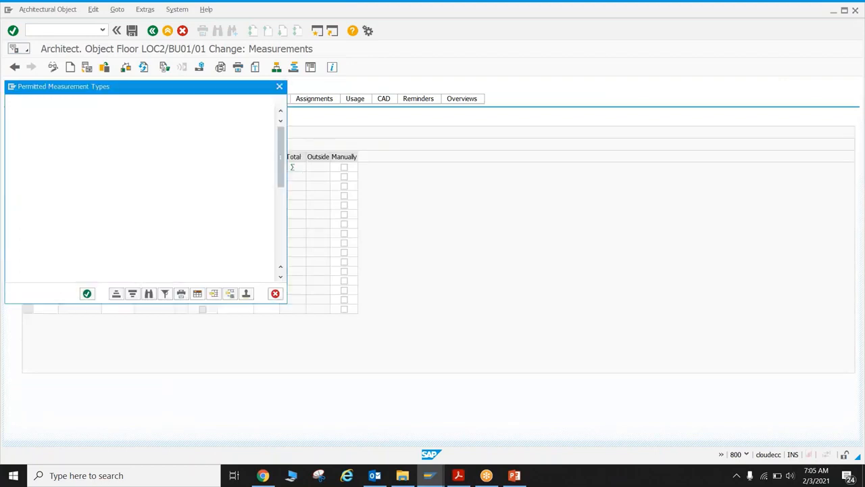
double_click(21, 141)
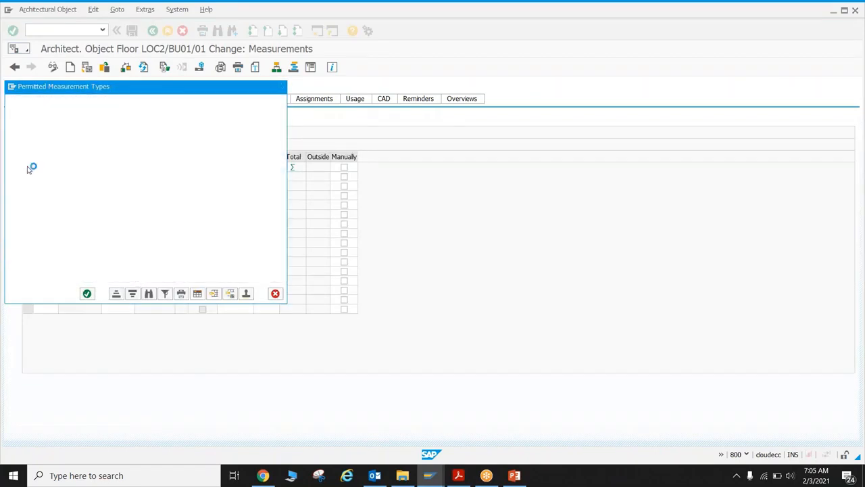
left_click(44, 187)
left_click(56, 187)
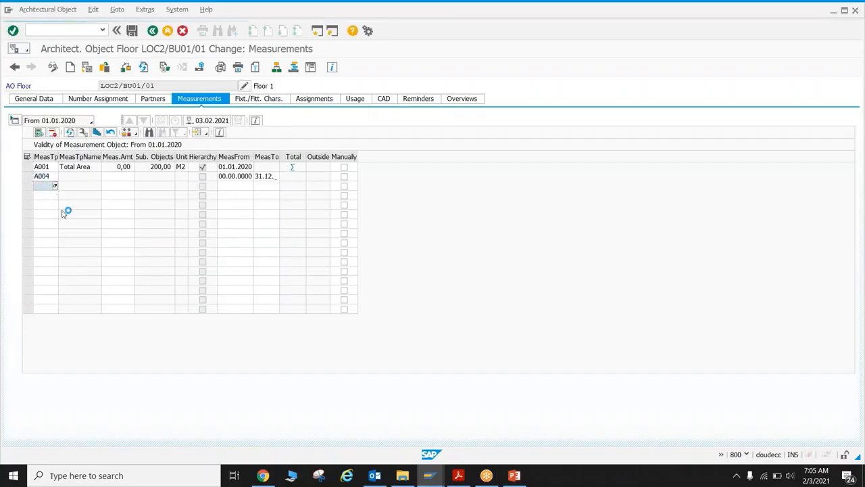
double_click(20, 168)
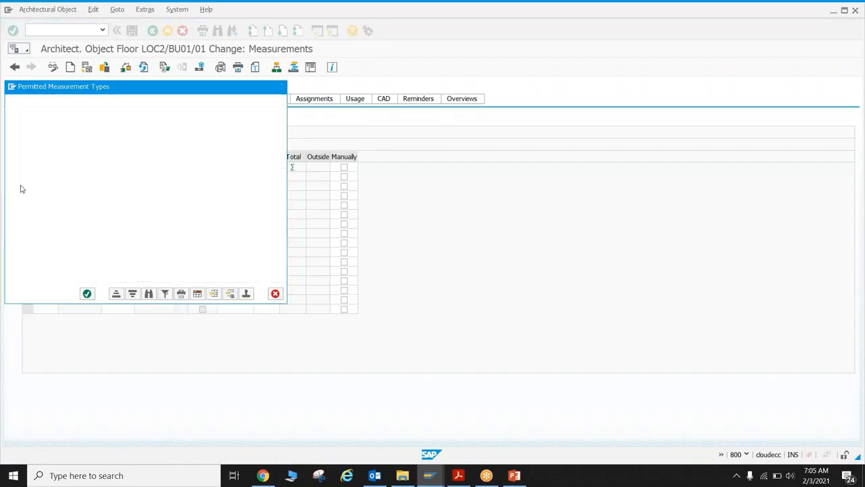
left_click(48, 196)
left_click(56, 196)
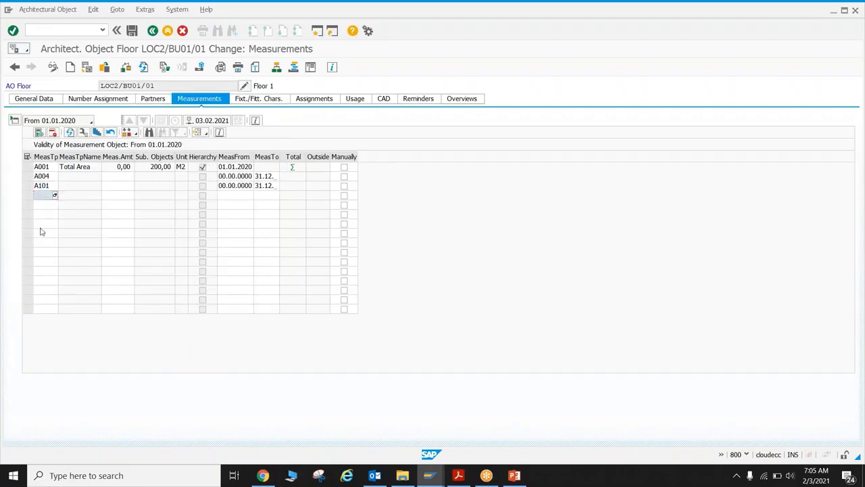
double_click(20, 195)
key("Return")
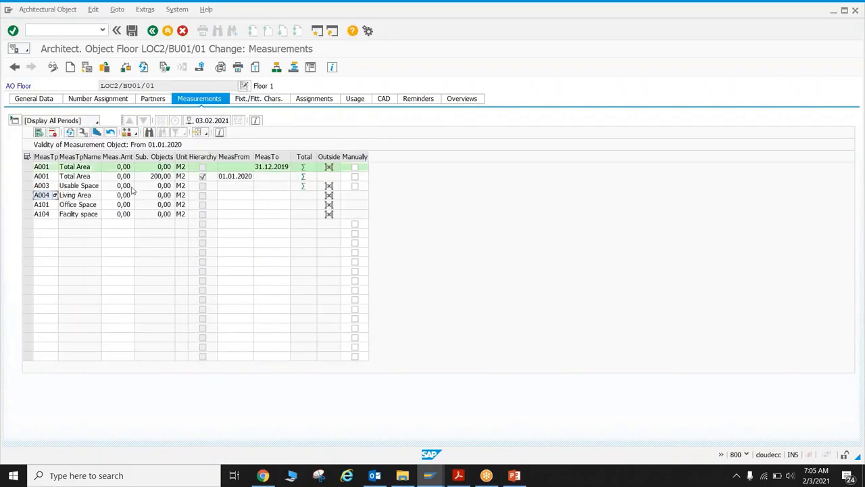
Step: Set the floor's amounts to 5000 Living Area, 4000 Office Space and 7000 Facility space, and save with immediate update of the affected objects
left_click(116, 186)
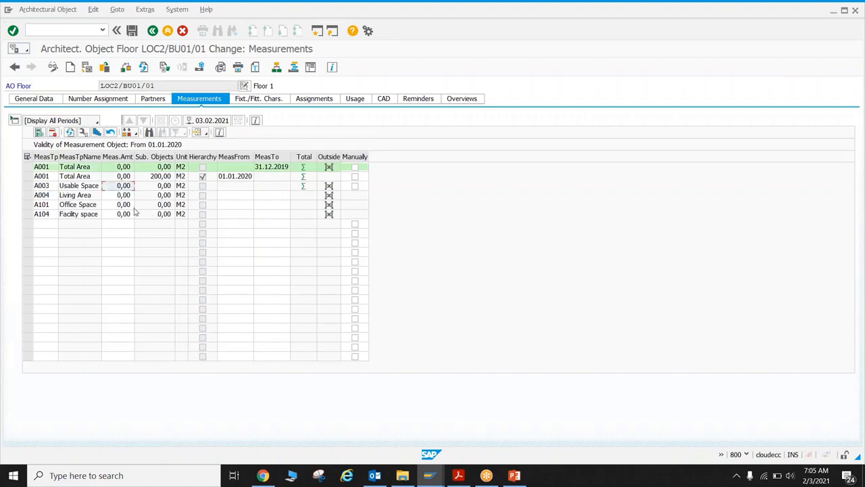
left_click(118, 196)
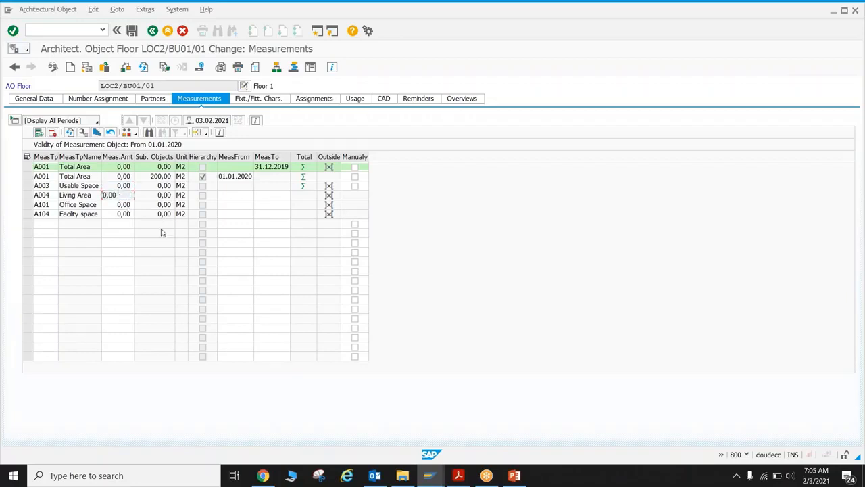
key("Delete")
key("Delete")
key("Delete")
key("Delete")
type("5000")
key("Down")
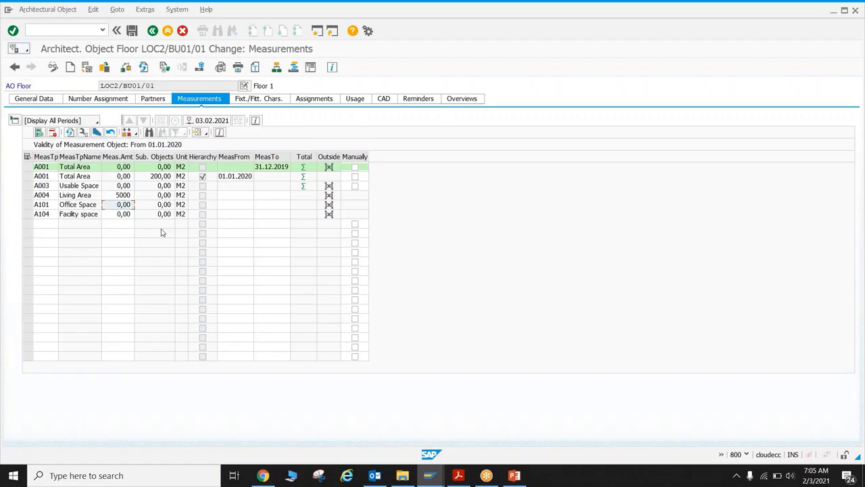
type("4000")
key("Down")
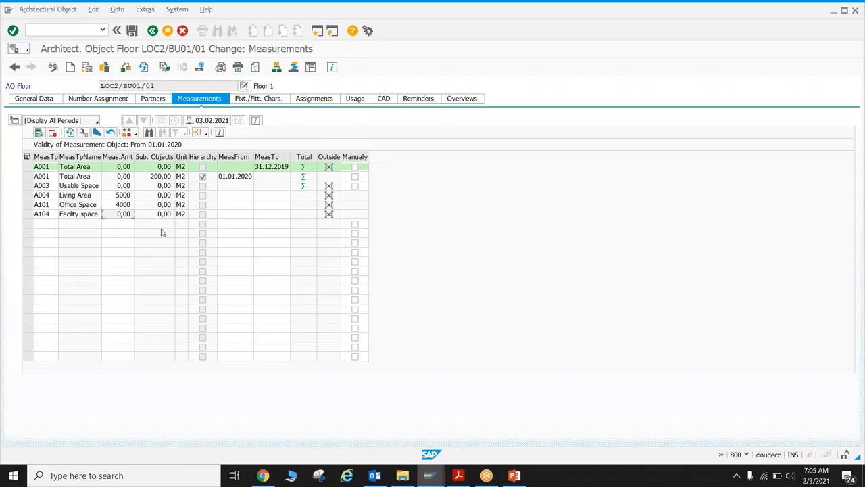
type("7000")
key("Return")
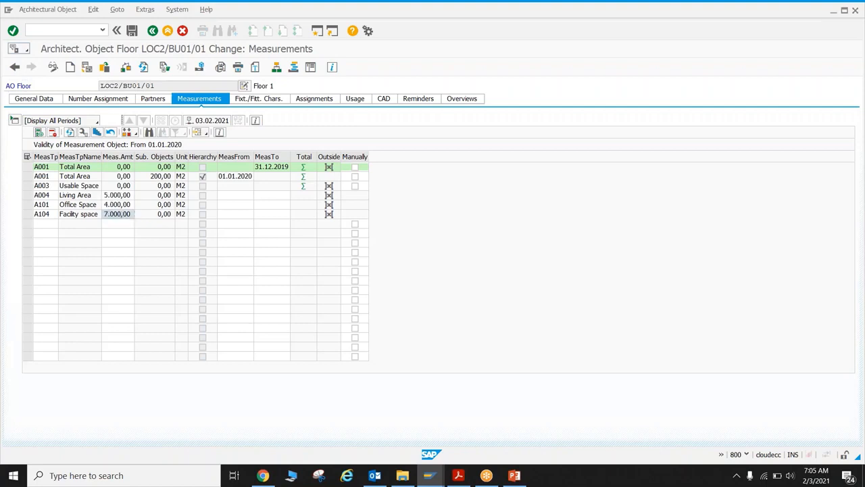
left_click(133, 32)
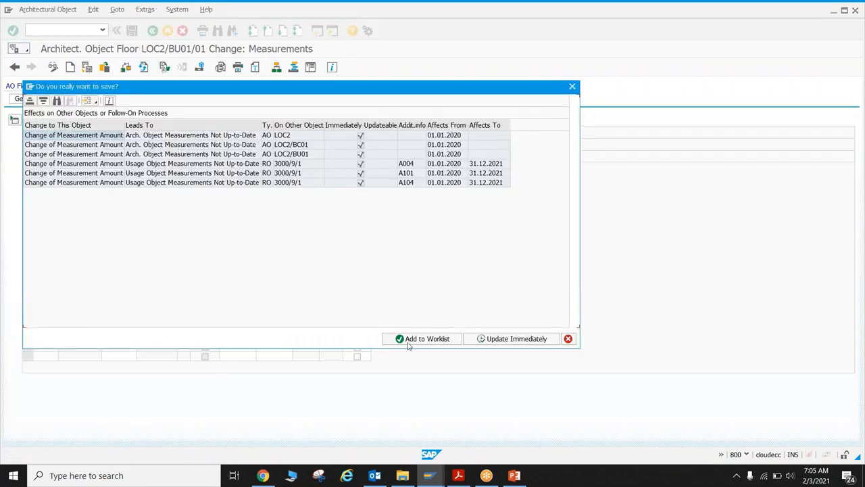
left_click(514, 338)
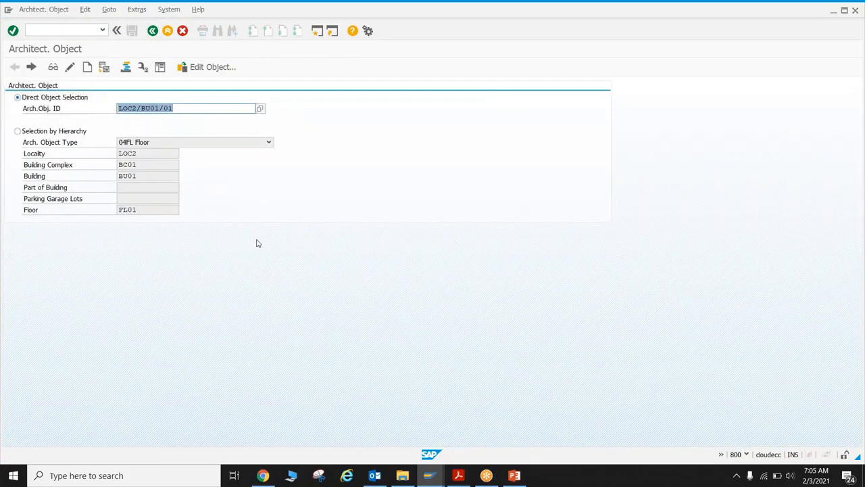
Step: Compare the measurements of rental unit 3000/9/1 with those displayed for architectural floor LOC2/BU01/01
key("alt+Tab")
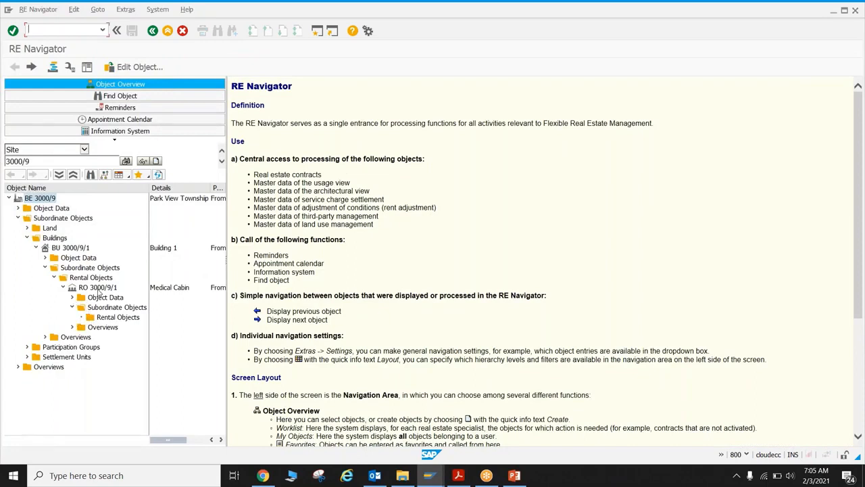
left_click(98, 287)
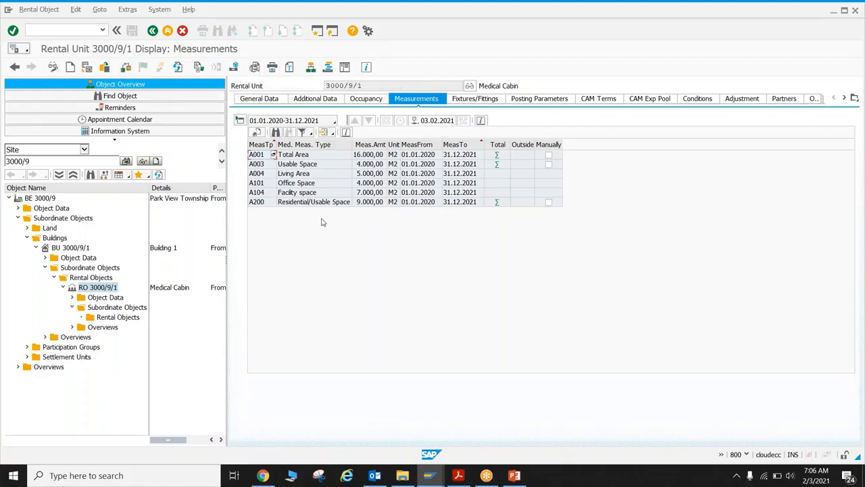
key("alt+Tab")
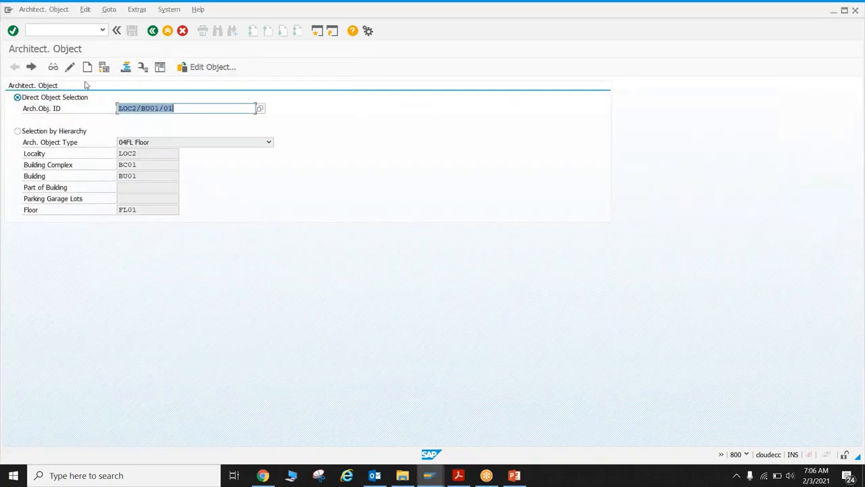
left_click(53, 67)
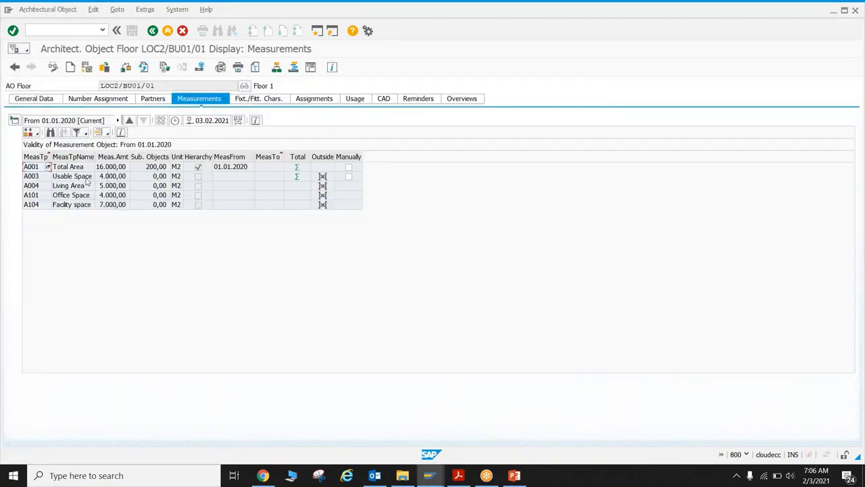
key("alt+Tab")
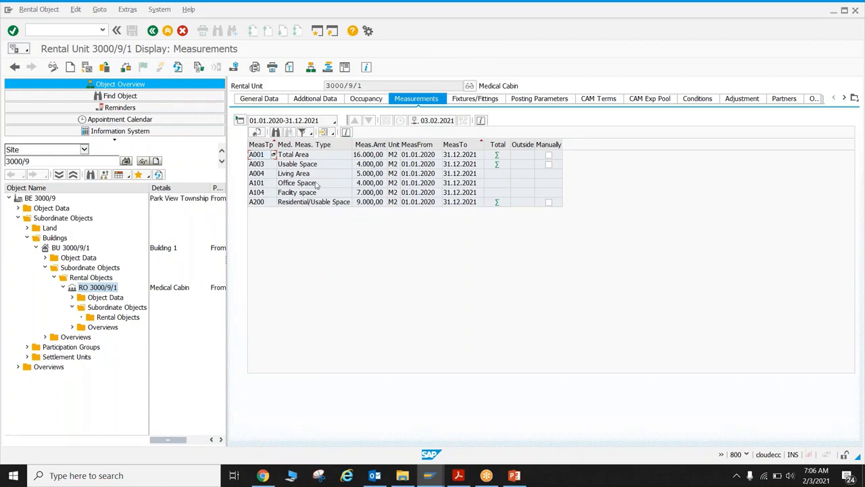
Step: Leave the rental unit display and run transaction RECACUST to open the Flexible Real Estate customizing
left_click(84, 31)
key("Return")
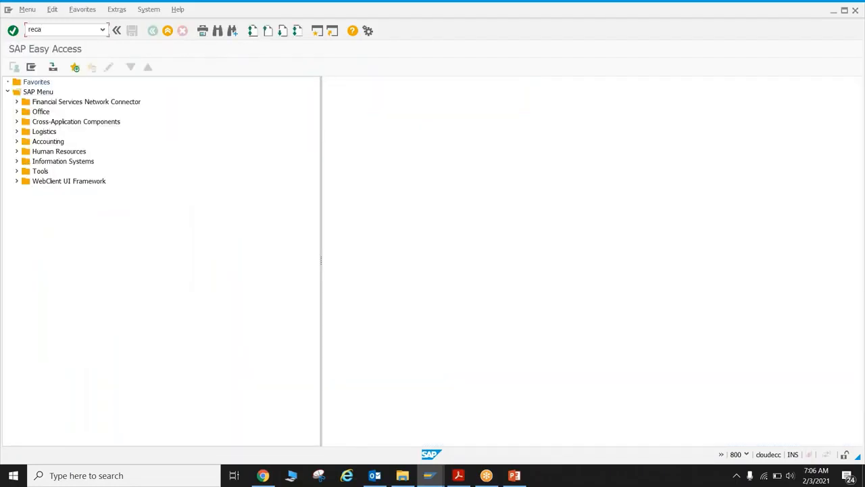
type("recacust")
key("Return")
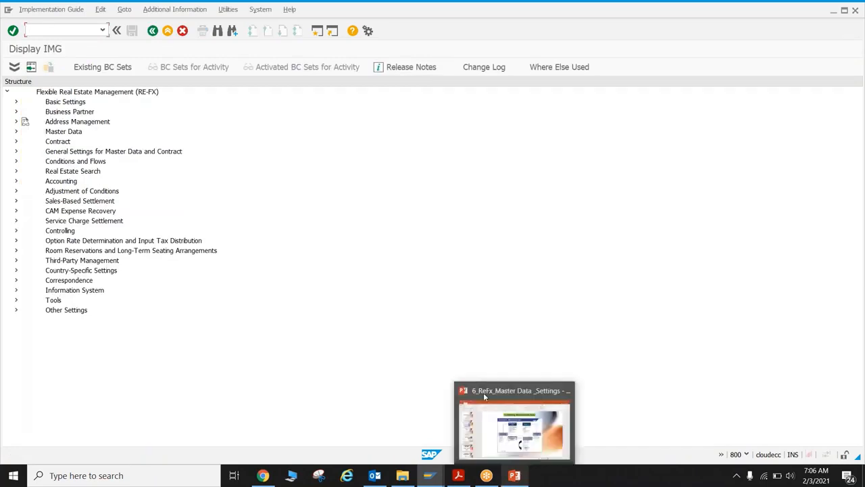
Step: Open the Define Measurement Types activity for the master data's basic measurement settings
left_click(338, 231)
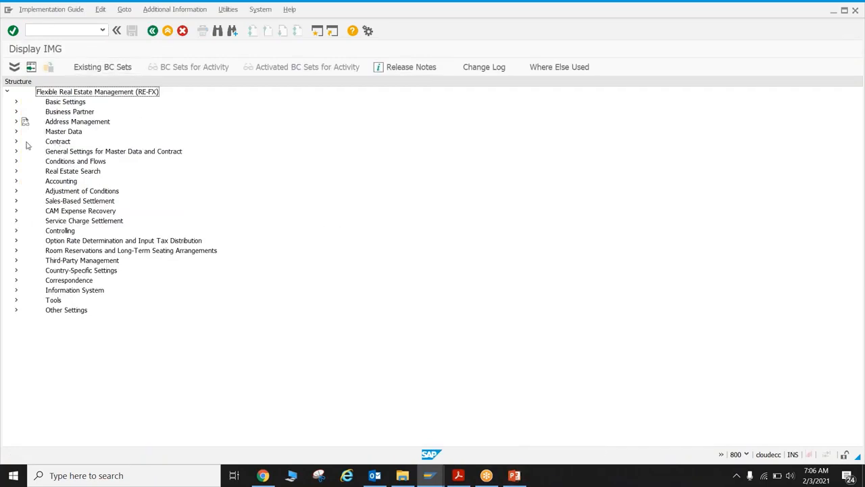
left_click(16, 132)
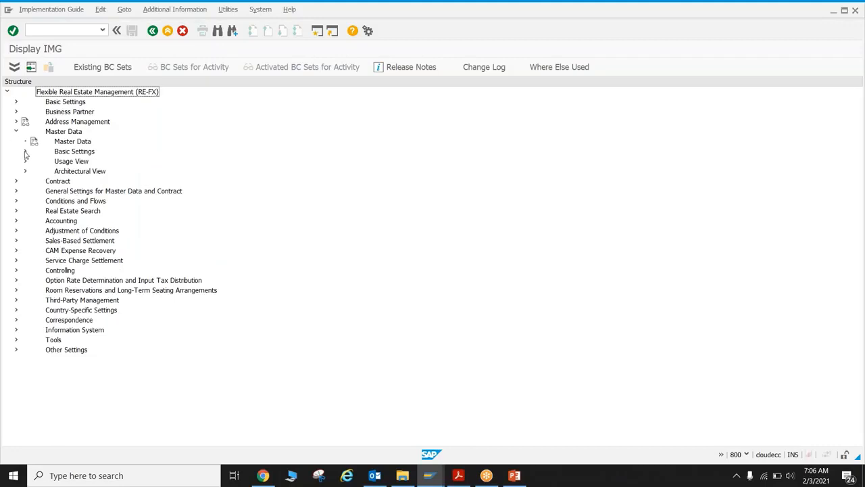
left_click(25, 151)
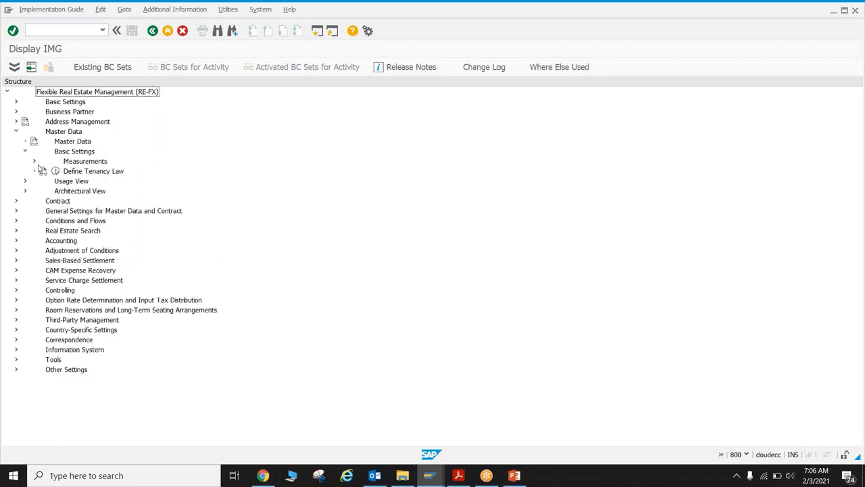
left_click(34, 162)
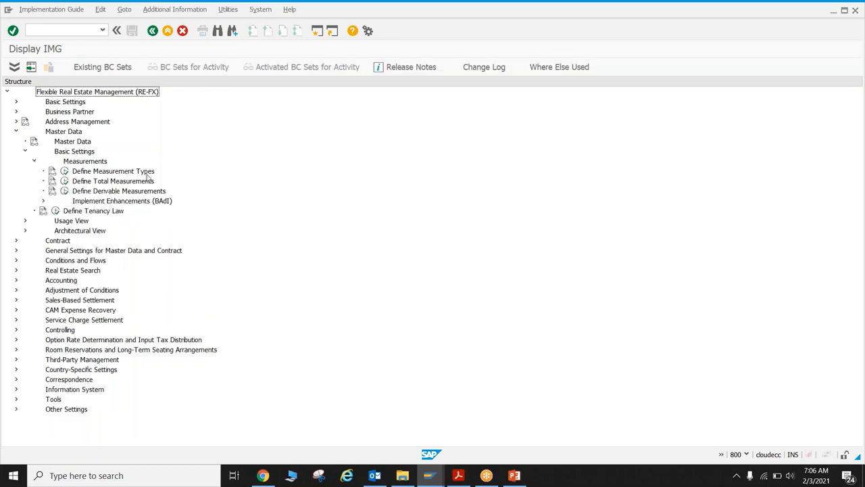
left_click(65, 171)
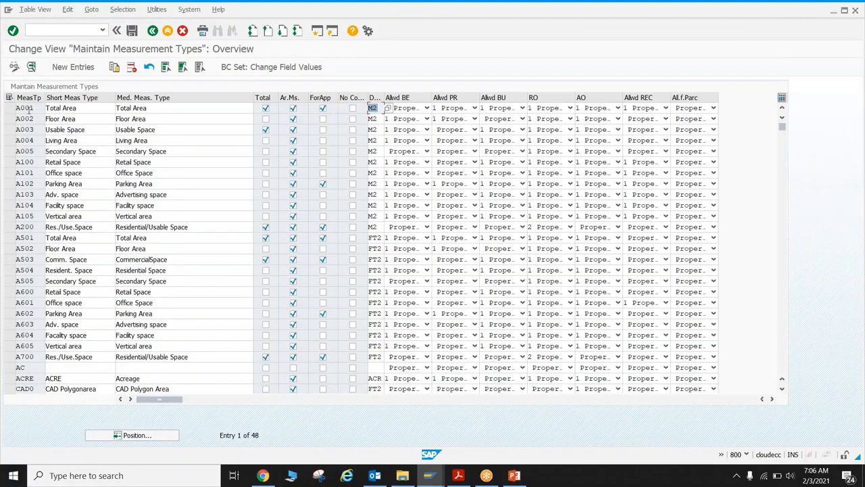
Step: Examine measurement type A001 Total Area, including its unit, object restrictions and service charge settlement properties, and return to the overview
double_click(30, 109)
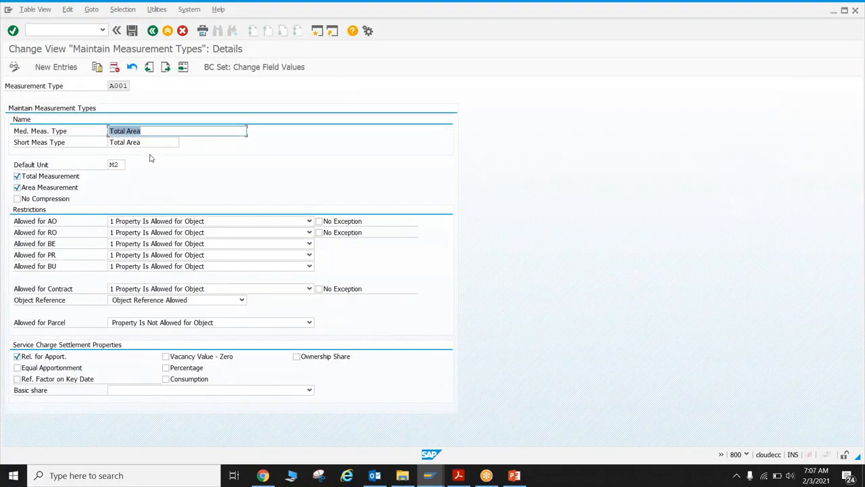
left_click(119, 84)
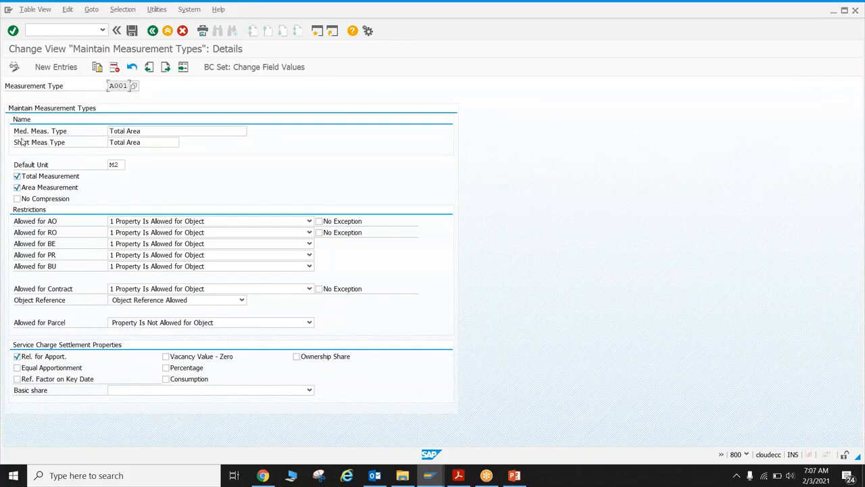
key("Tab")
key("Tab")
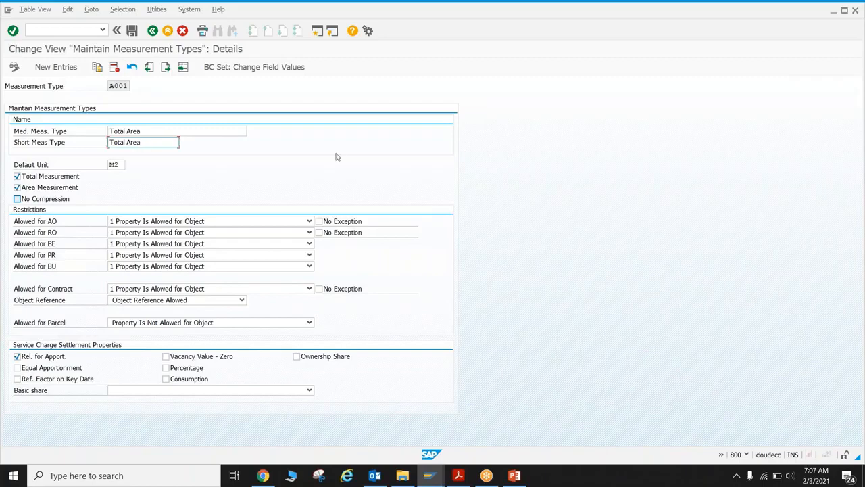
left_click(573, 13)
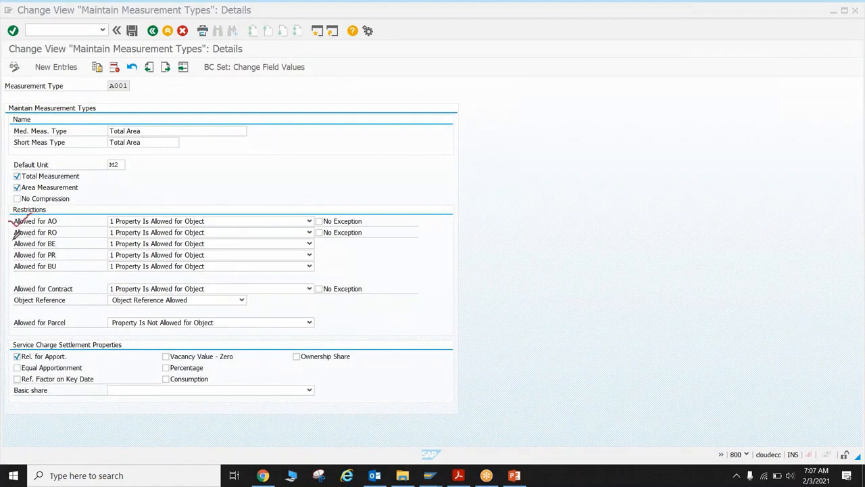
mouse_move(12, 228)
left_mouse_down()
mouse_move(37, 226)
mouse_move(17, 270)
mouse_move(33, 268)
left_mouse_up()
mouse_move(62, 235)
left_mouse_down()
mouse_move(155, 198)
mouse_move(161, 204)
left_mouse_up()
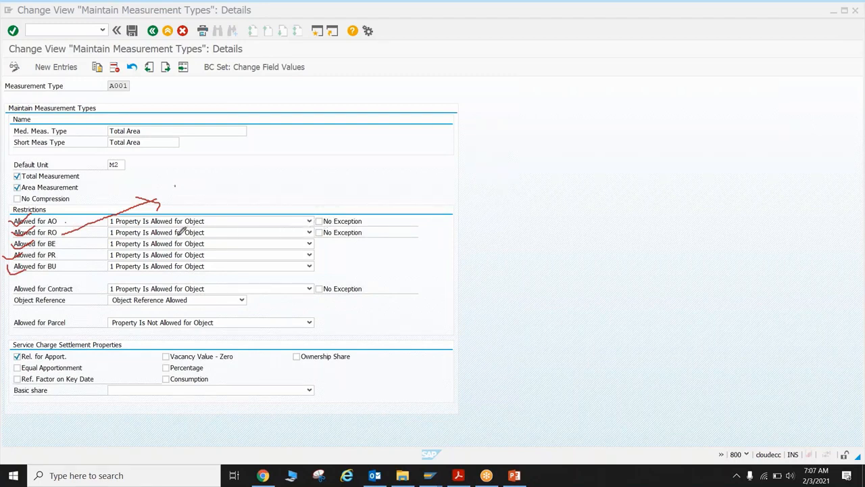
mouse_move(271, 162)
left_mouse_down()
mouse_move(224, 232)
mouse_move(233, 225)
left_mouse_up()
mouse_move(87, 283)
left_mouse_down()
mouse_move(98, 279)
mouse_move(96, 298)
left_mouse_up()
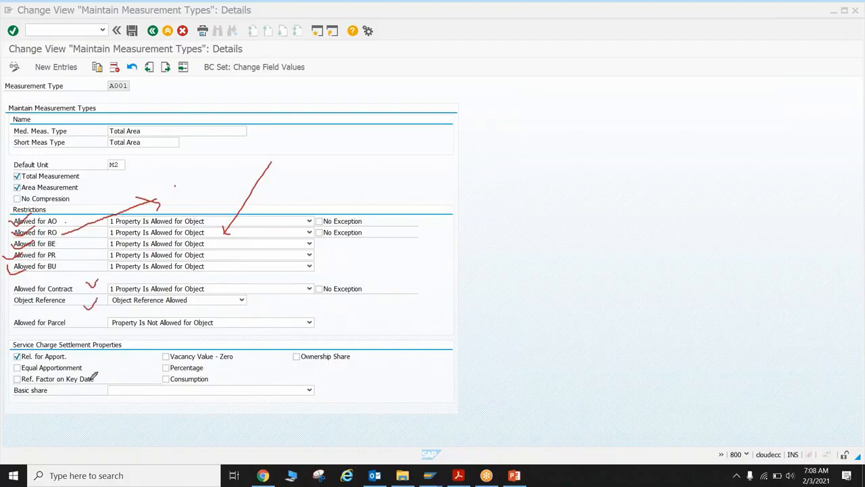
left_click_drag(4, 340, 15, 338)
mouse_move(375, 190)
left_mouse_down()
mouse_move(385, 210)
mouse_move(388, 290)
mouse_move(379, 298)
left_mouse_up()
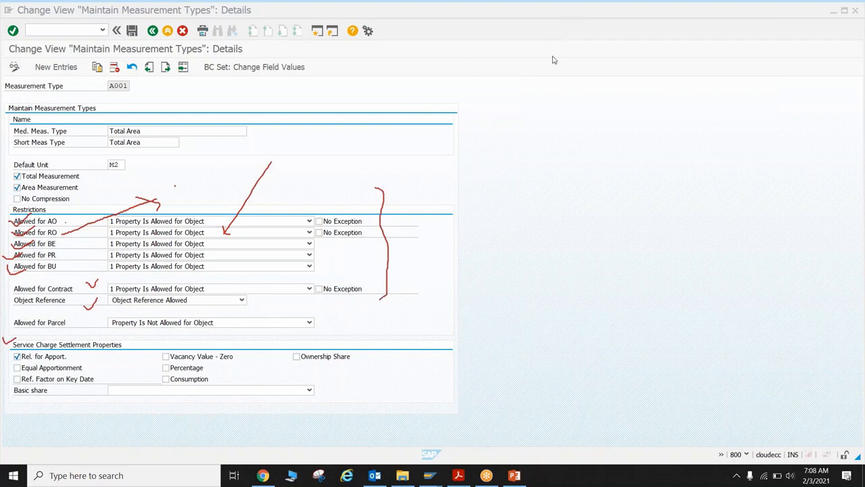
left_click(551, 85)
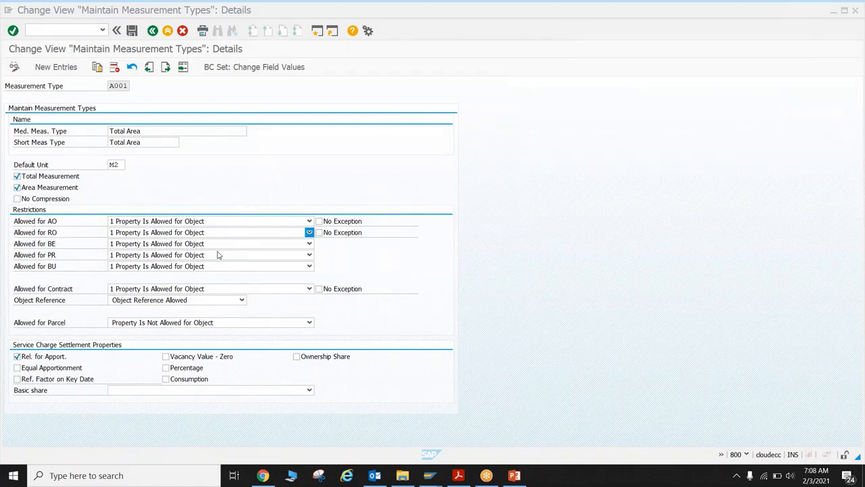
left_click(152, 30)
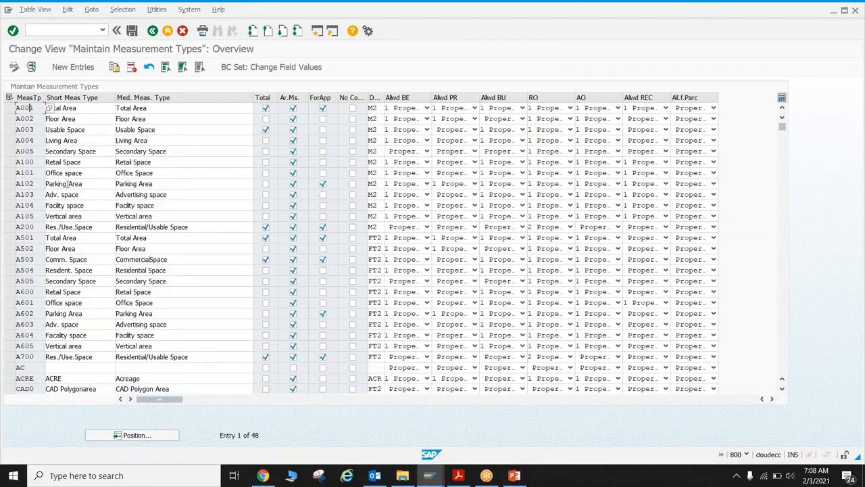
Step: Examine the details of measurement type A002 Floor Area and return to the customizing structure
double_click(27, 119)
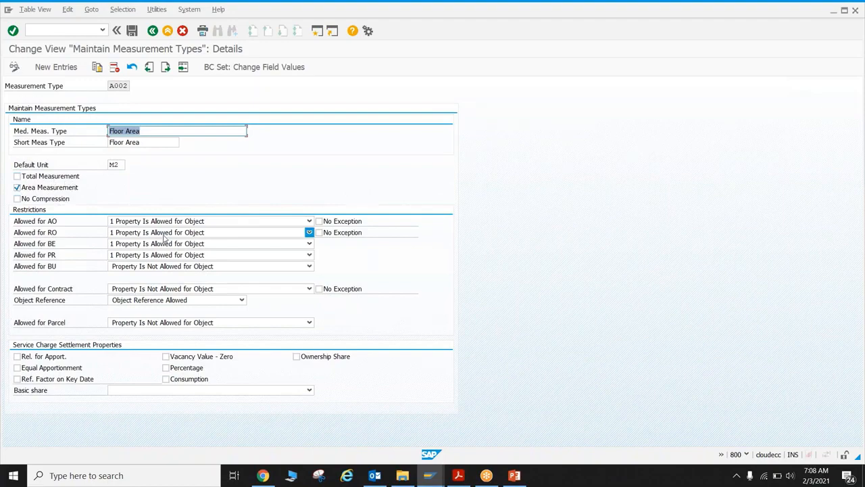
key("F3")
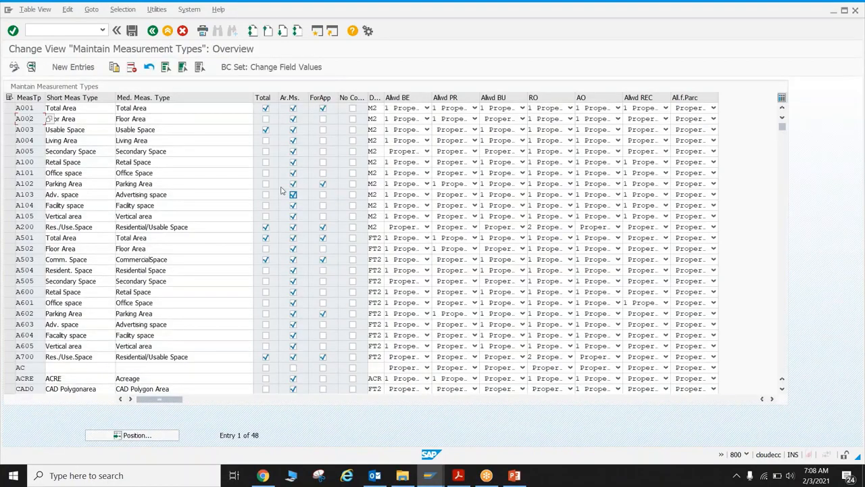
key("F3")
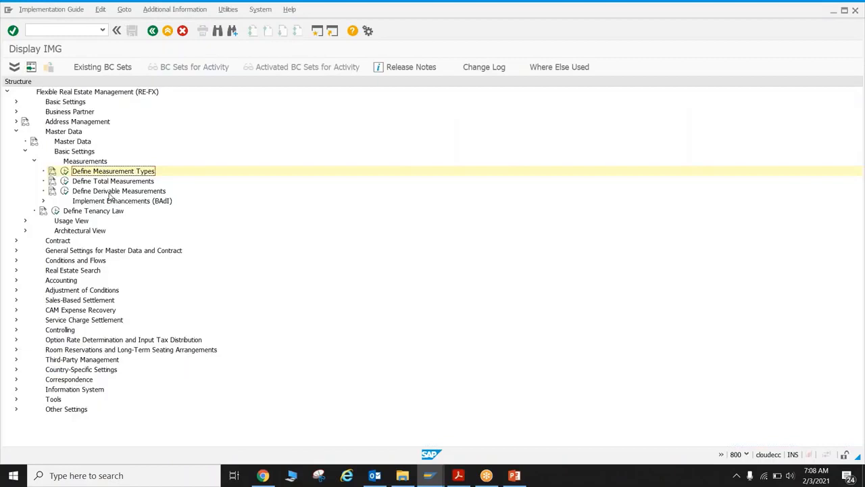
Step: Examine how source measurement types are assigned to total measurement types in Define Total Measurements, and return to the customizing structure
left_click(64, 181)
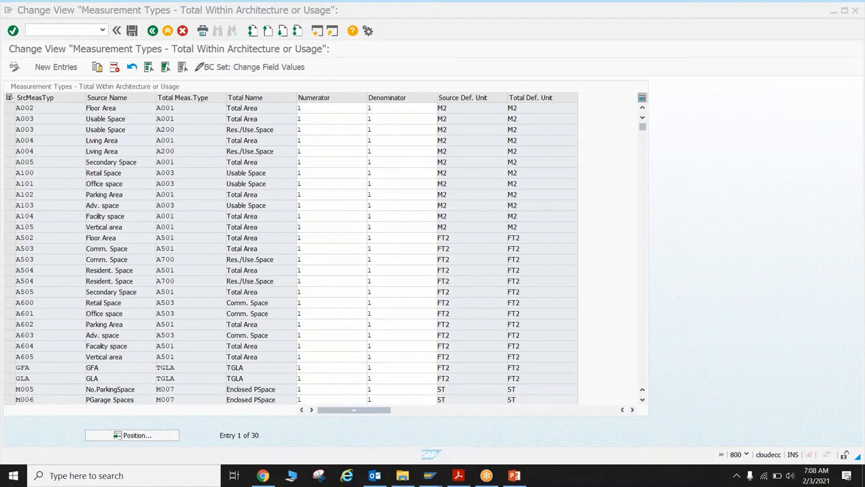
mouse_move(192, 86)
left_mouse_down()
mouse_move(196, 95)
mouse_move(202, 84)
left_mouse_up()
mouse_move(48, 71)
left_mouse_down()
mouse_move(47, 94)
mouse_move(55, 85)
left_mouse_up()
mouse_move(45, 104)
left_mouse_down()
mouse_move(84, 104)
mouse_move(62, 119)
mouse_move(88, 160)
left_mouse_up()
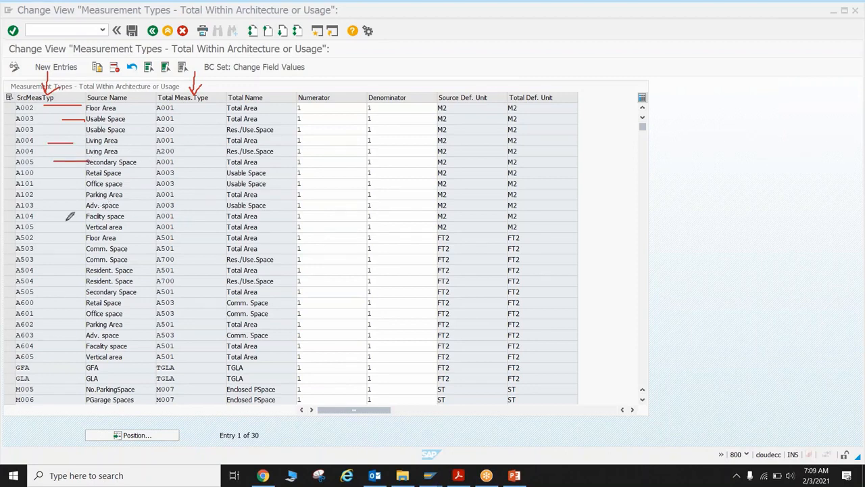
mouse_move(65, 218)
left_mouse_down()
mouse_move(65, 231)
mouse_move(87, 207)
mouse_move(86, 250)
left_mouse_up()
left_click_drag(241, 78, 244, 95)
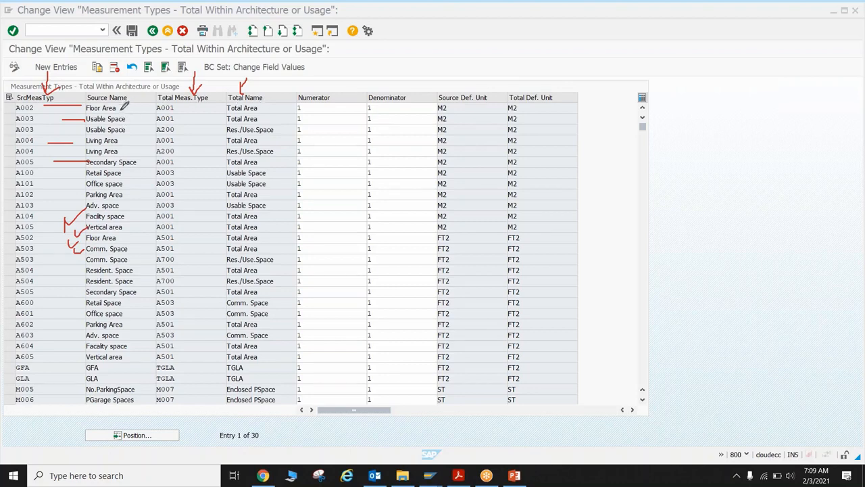
left_click_drag(126, 105, 139, 102)
left_click(152, 31)
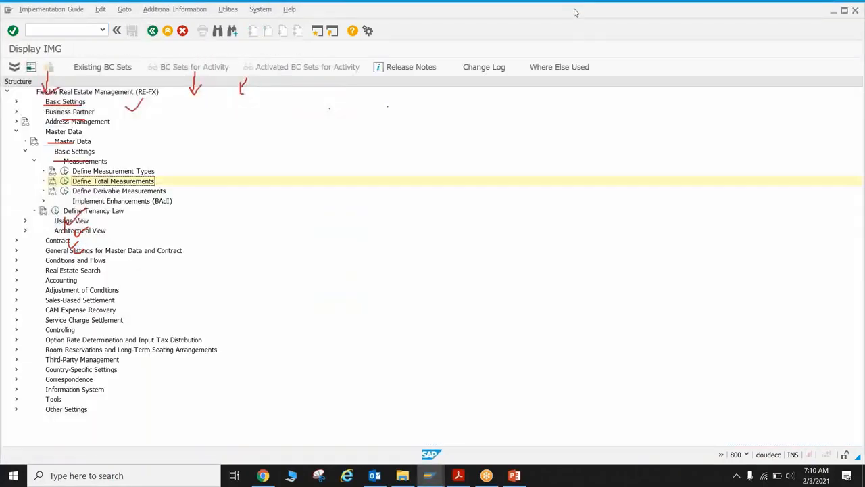
Step: Open the Measurement Types Allowed per Rental Object Type activity under the usage view's rental object usage types
left_click(547, 83)
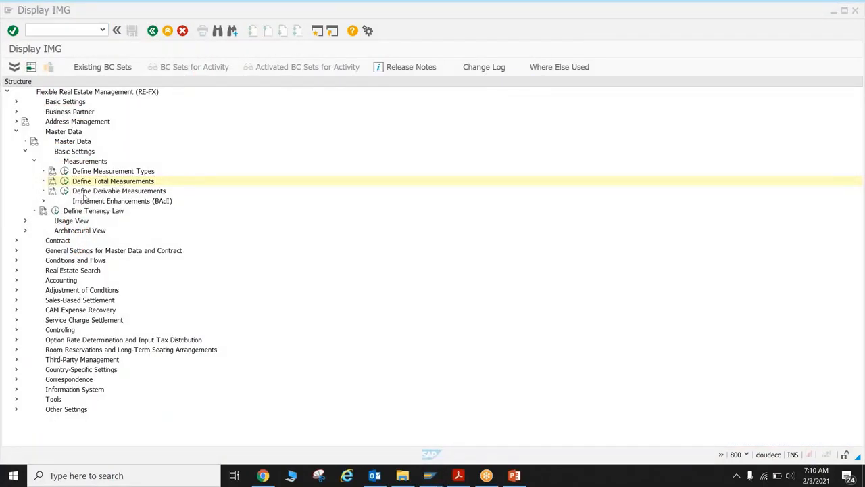
left_click(25, 221)
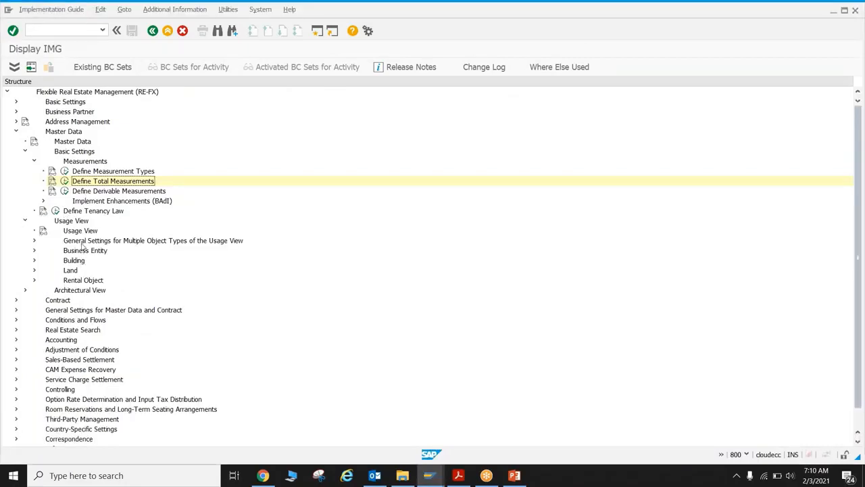
left_click(34, 251)
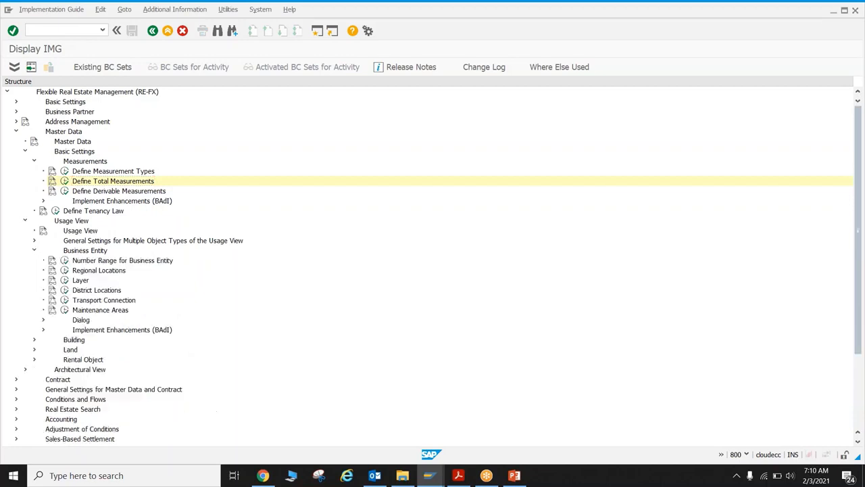
scroll(54, 214, "down", 1)
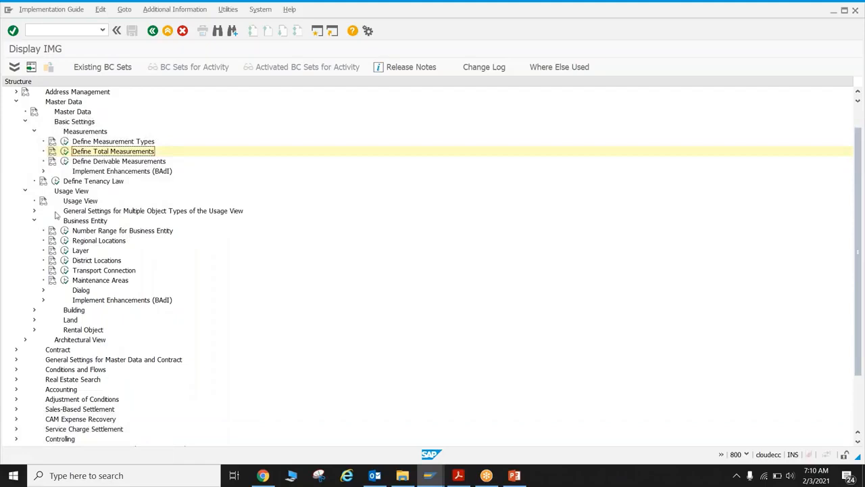
left_click(25, 192)
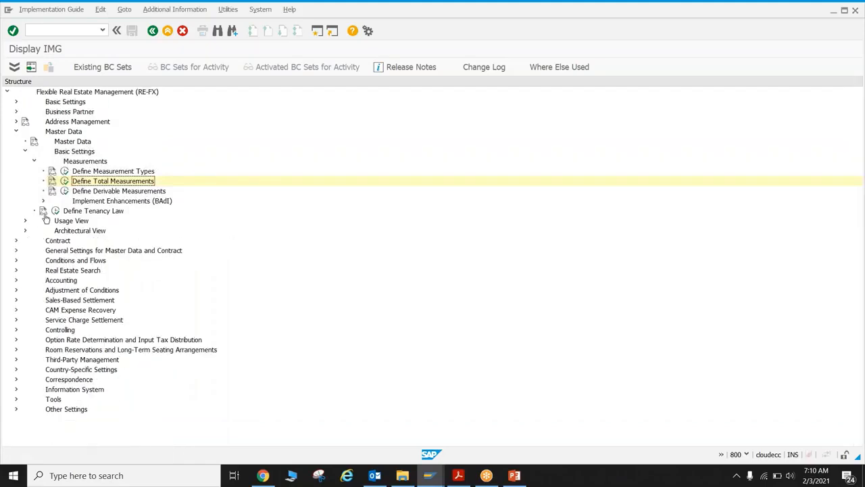
left_click(25, 221)
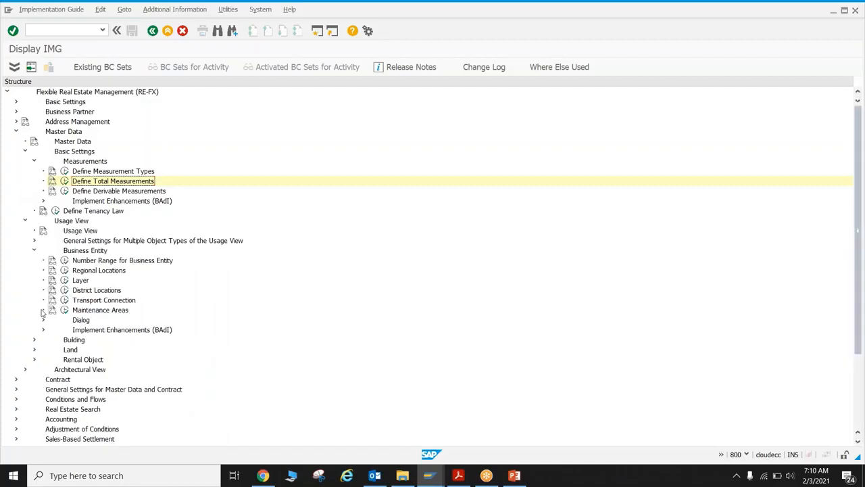
left_click(33, 251)
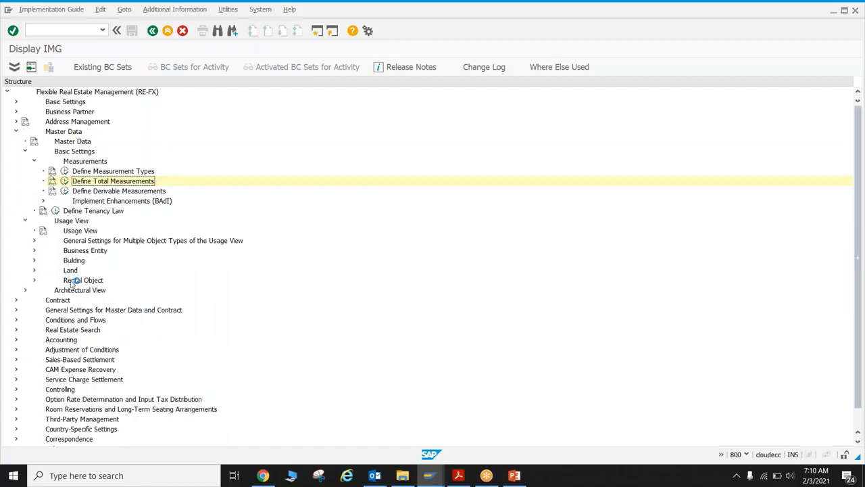
left_click(34, 279)
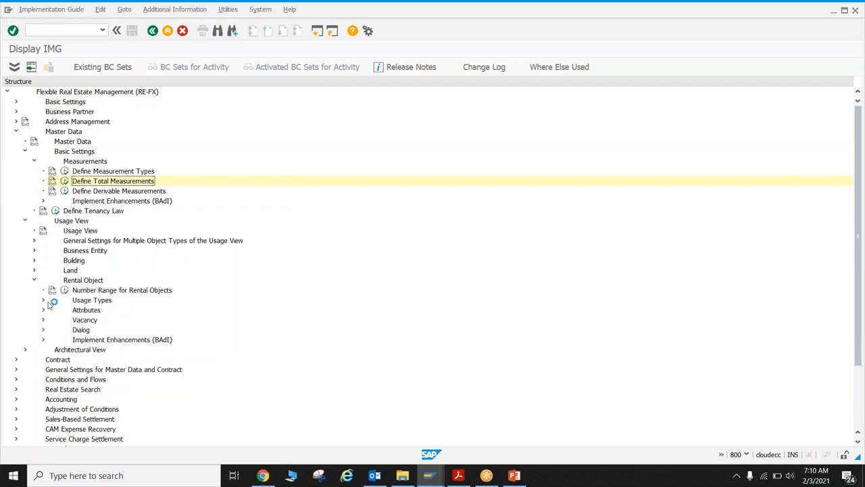
left_click(43, 300)
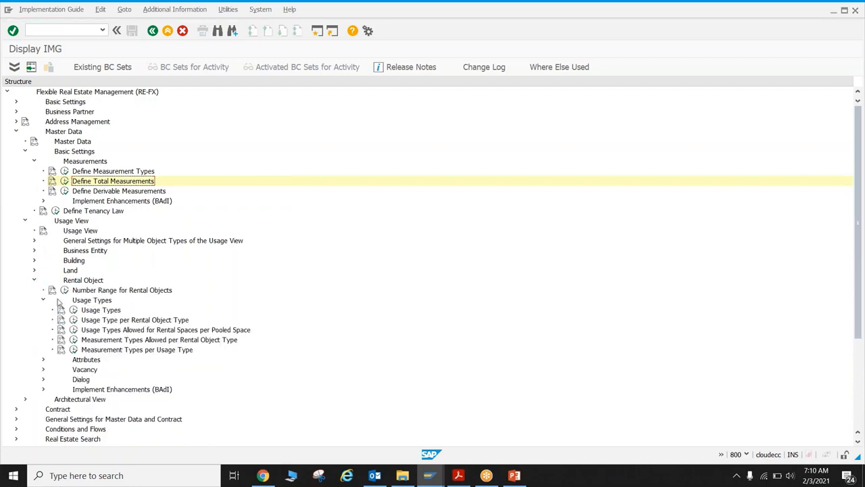
scroll(111, 325, "down", 1)
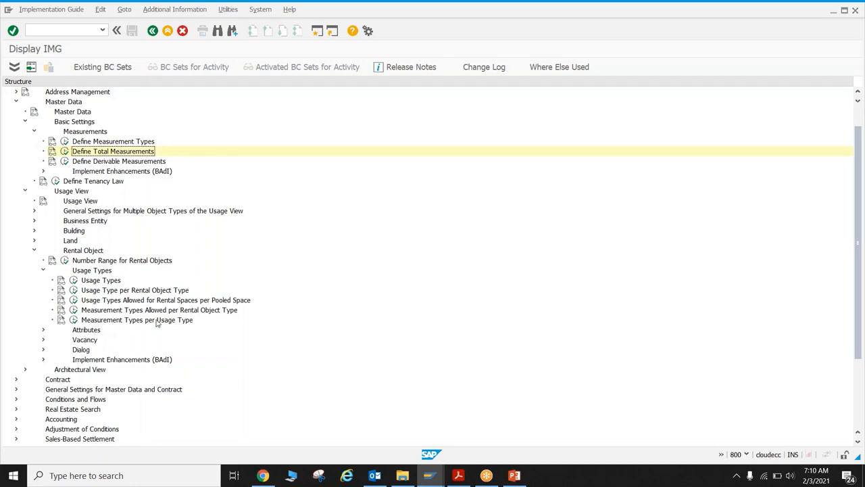
left_click(74, 310)
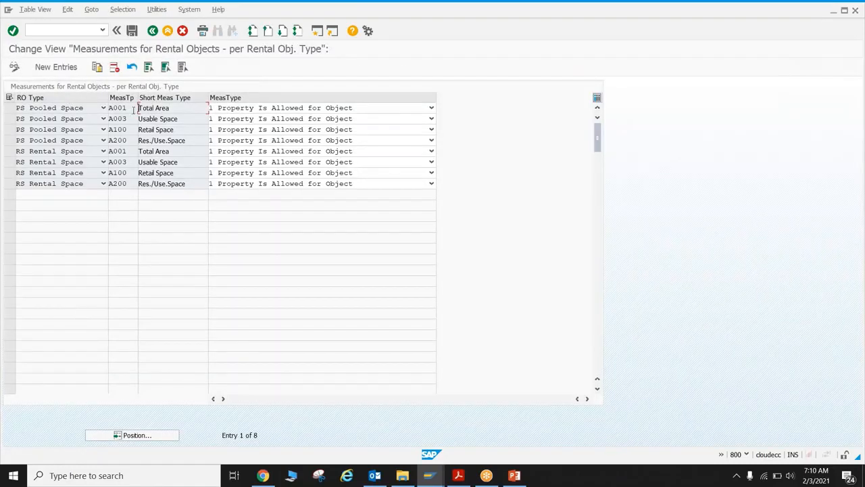
Step: Examine the rental object types and their allowed measurement types, and return to the customizing structure
left_click(54, 111)
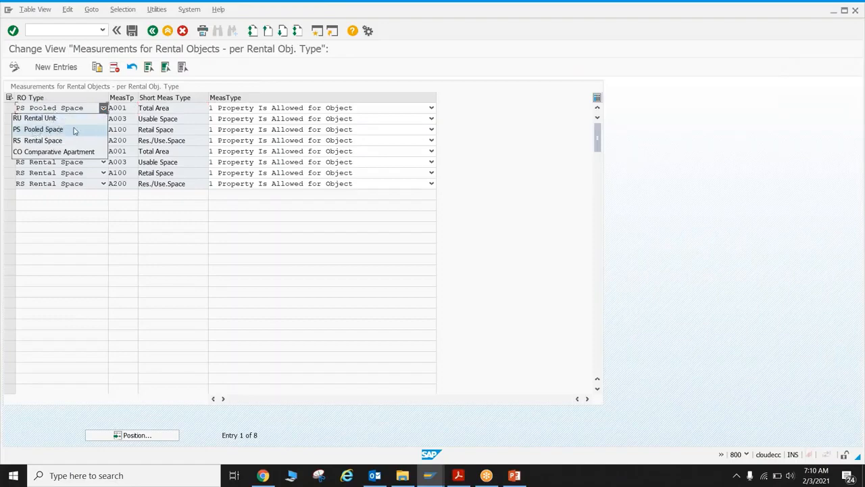
left_click(133, 112)
left_click(178, 110)
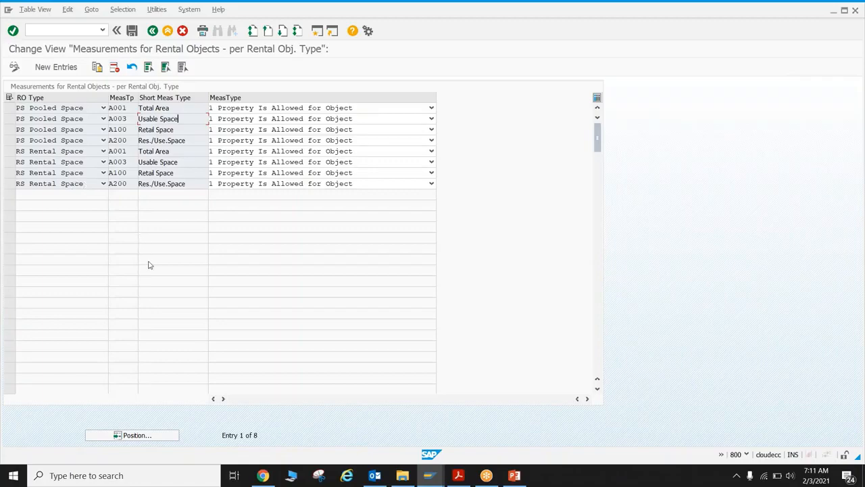
key("F3")
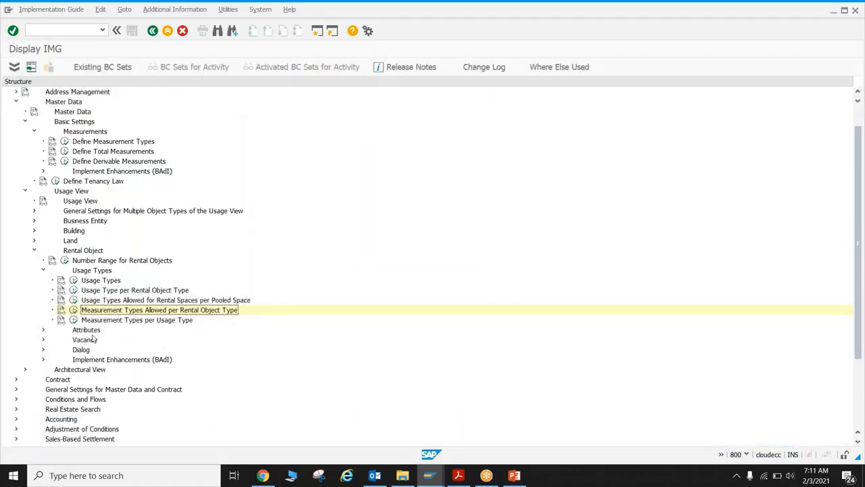
Step: Examine Measurement Types per Usage Type, including the measurement type use options for Living Area, and return to the customizing structure
left_click(73, 321)
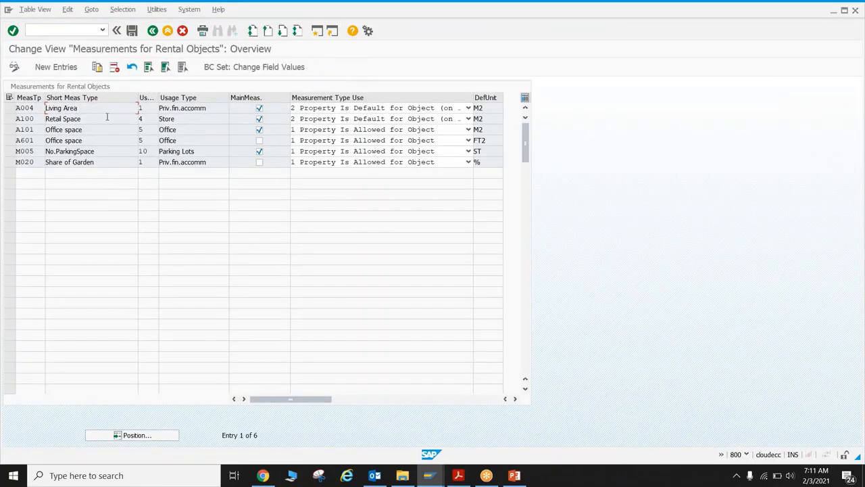
left_click(152, 108)
left_click(349, 111)
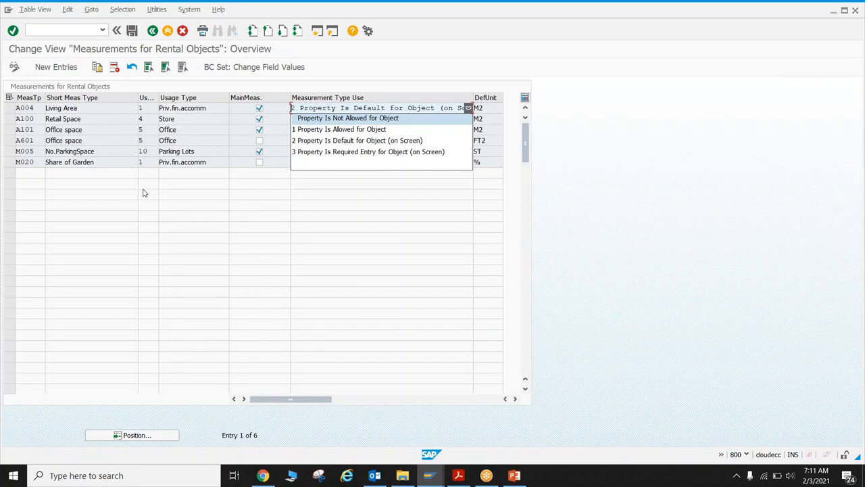
left_click(261, 247)
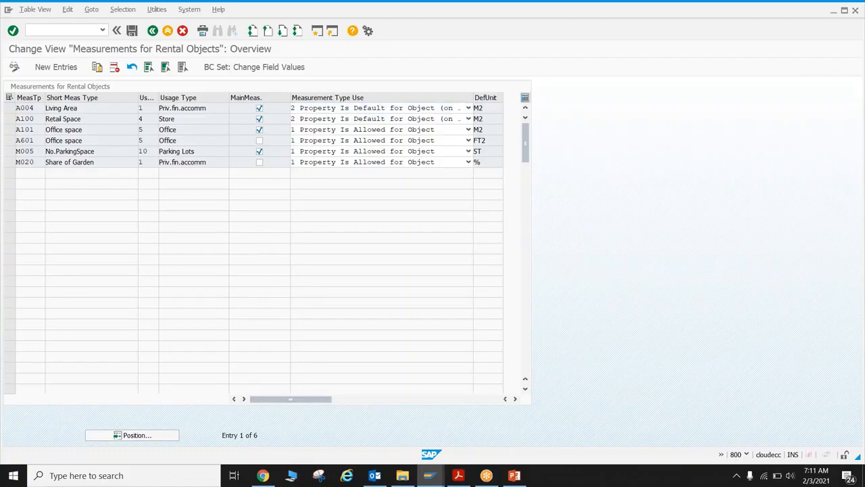
key("F3")
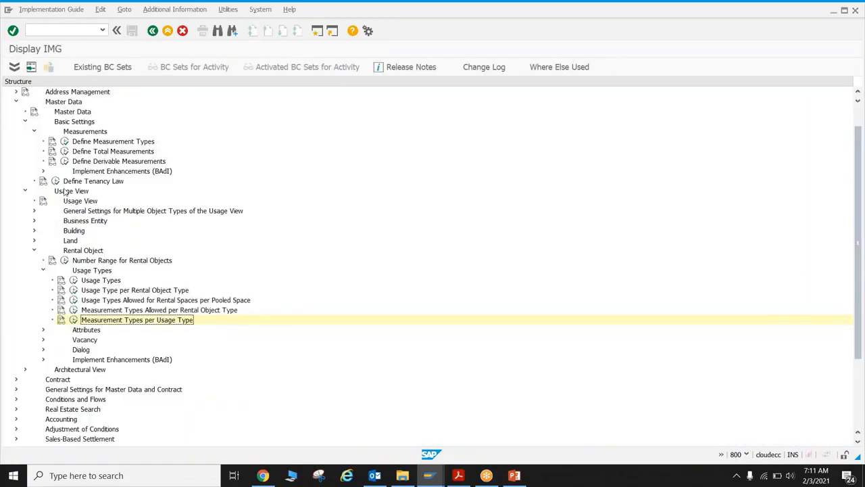
Step: Open the Specify Measurement Types per Architectural Object Type activity in the architectural view's customizing
scroll(64, 192, "up", 1)
left_click(34, 161)
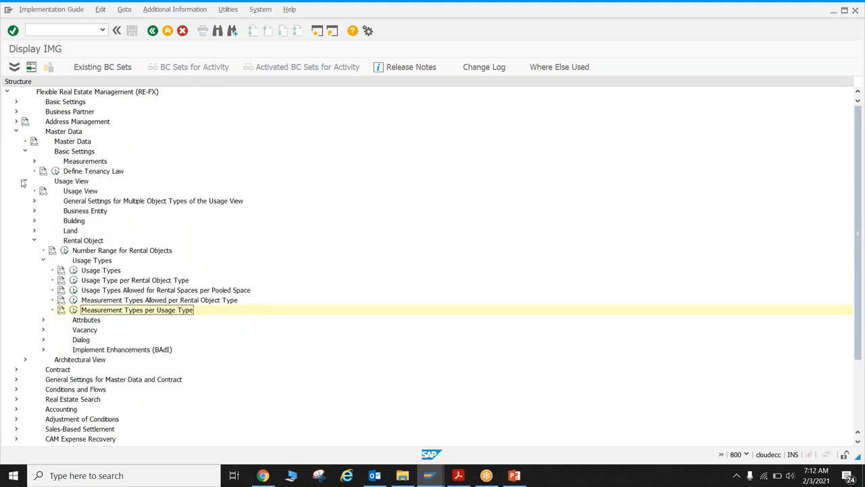
left_click(24, 181)
left_click(25, 191)
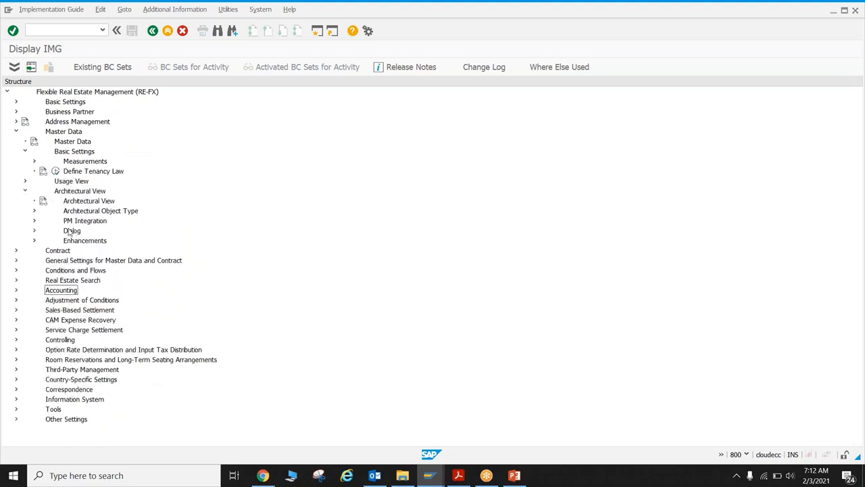
left_click(34, 211)
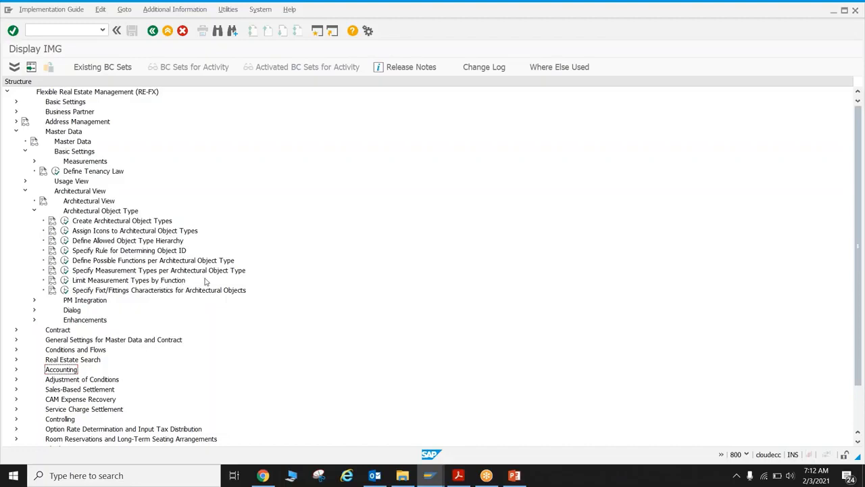
left_click(65, 270)
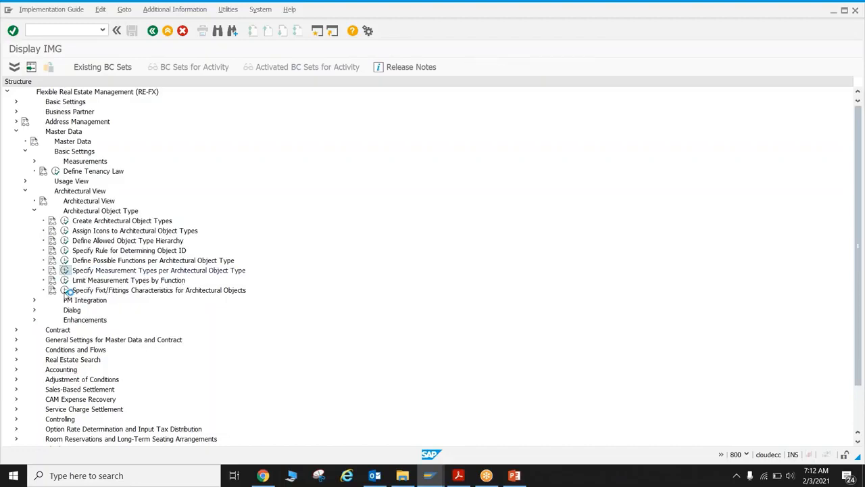
Step: Examine the measurement type settings per architectural object type, leave the activity, and switch to the PowerPoint slide on measurement types customizing
left_click(74, 110)
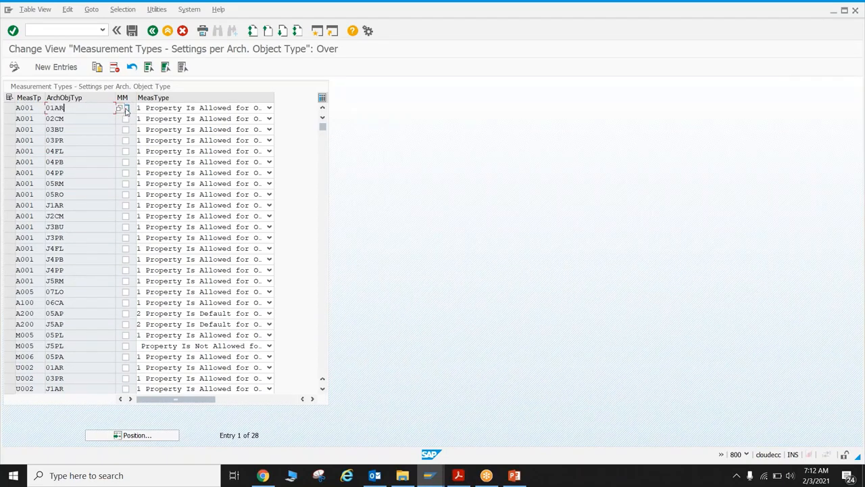
left_click(330, 9)
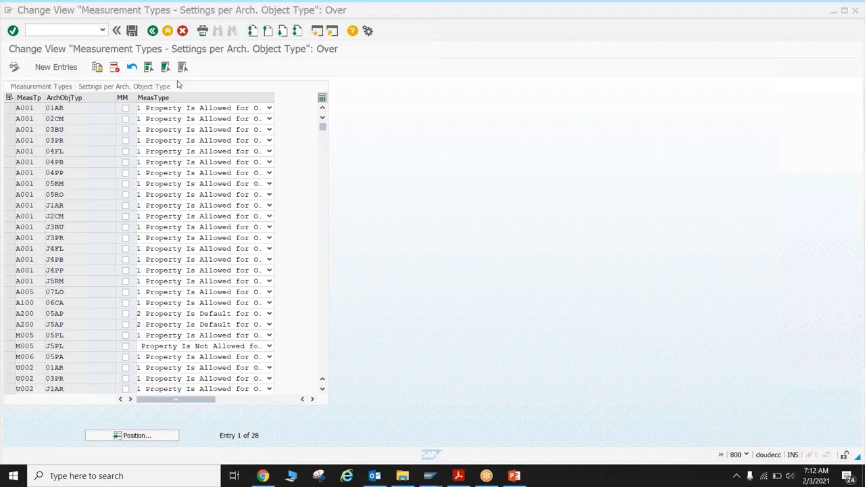
left_click(401, 210)
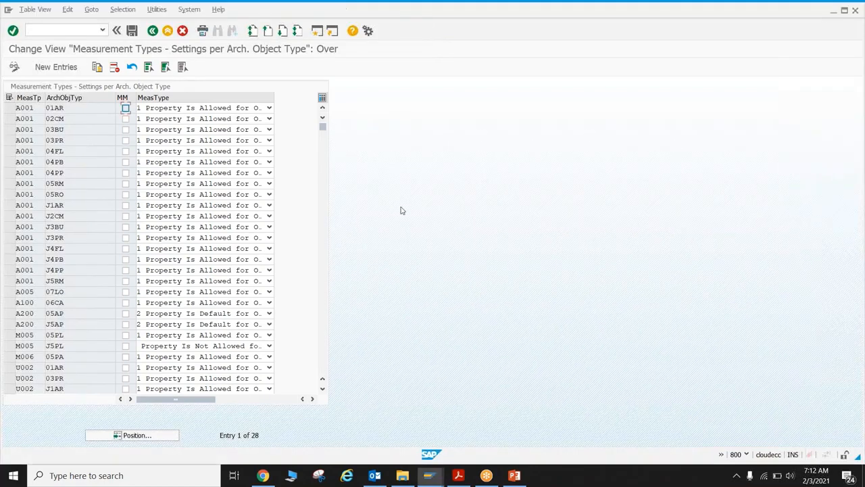
key("F3")
left_click(515, 476)
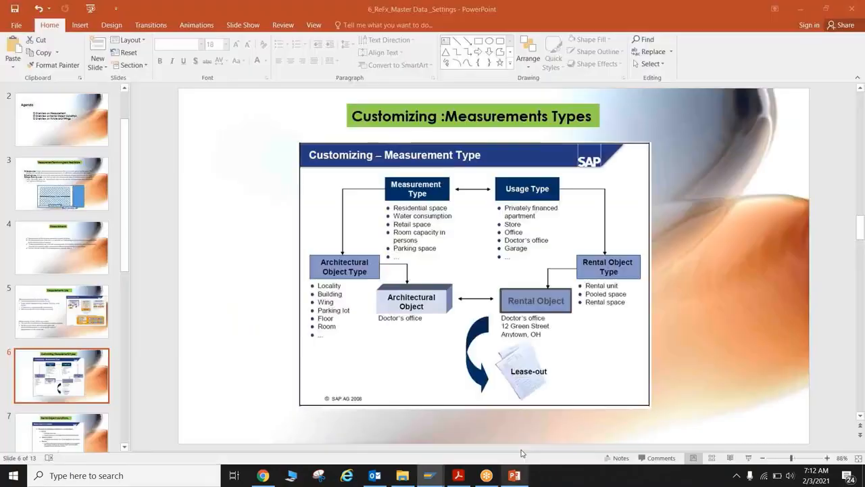
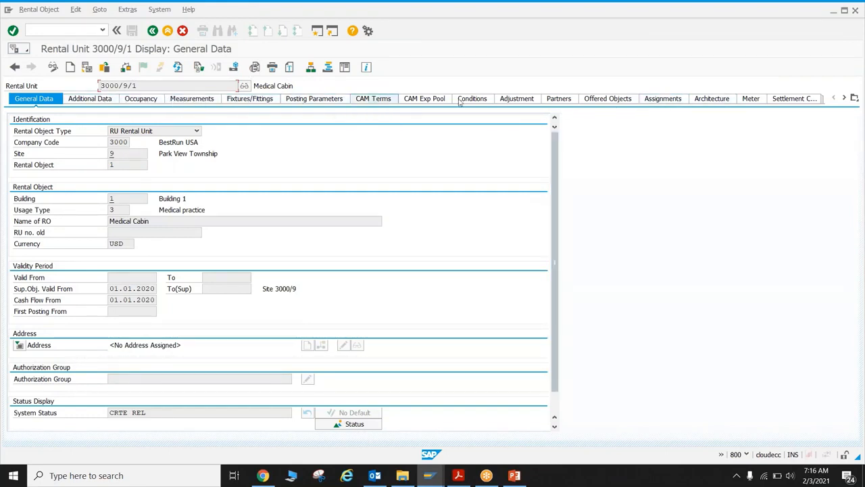
Step: Add condition type 10 Basic Rent to the conditions of rental unit 3000/9/1 Medical Cabin
left_click(855, 98)
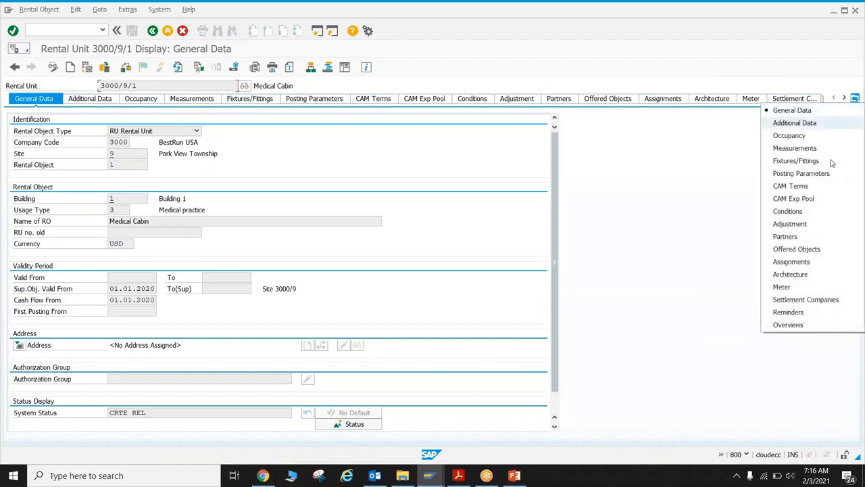
left_click(794, 213)
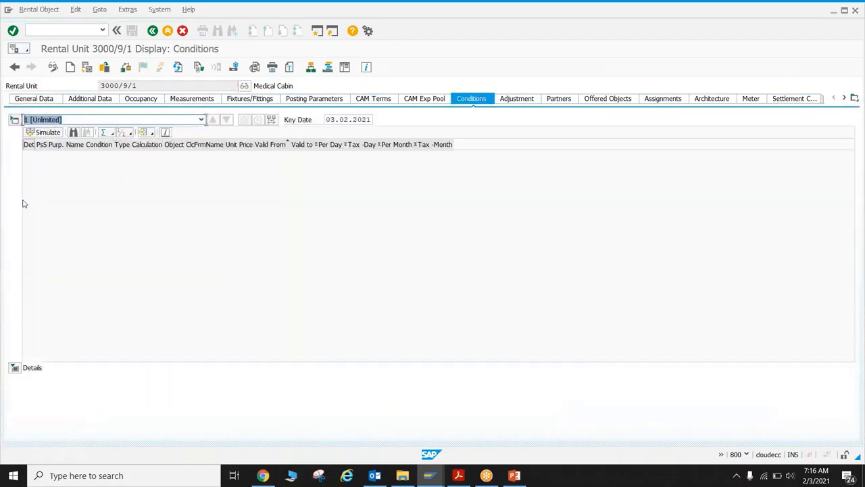
left_click(29, 132)
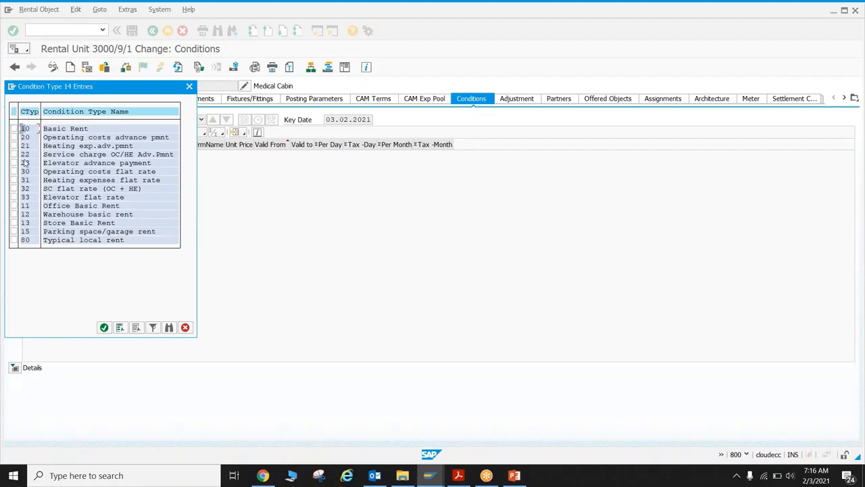
left_click(13, 129)
left_click(104, 327)
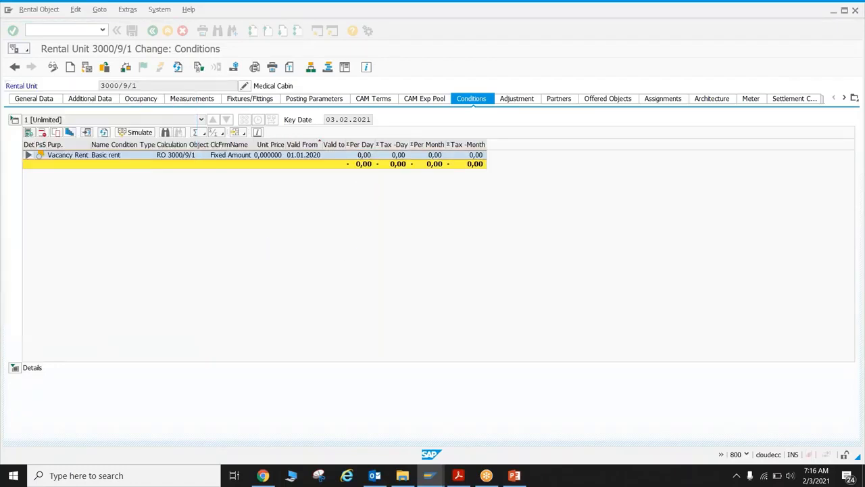
Step: Set the basic rent condition's unit price to 300 with calculation formula A Fixed Amount
type("300")
key("Return")
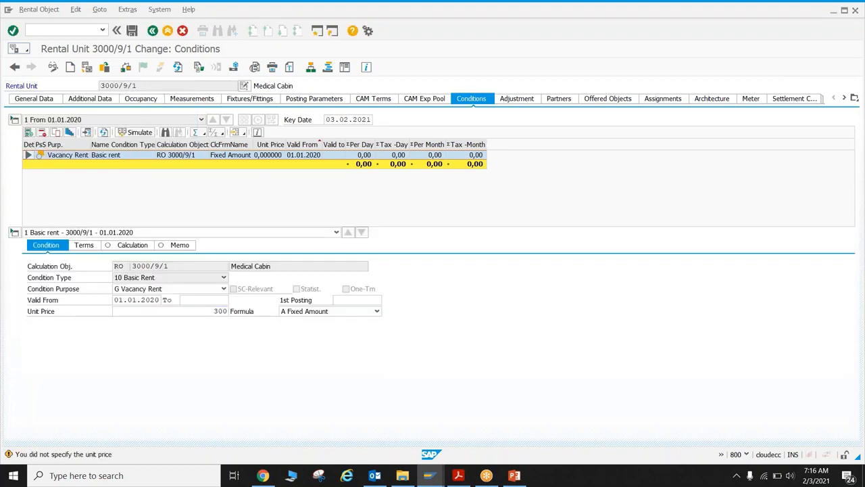
left_click(332, 312)
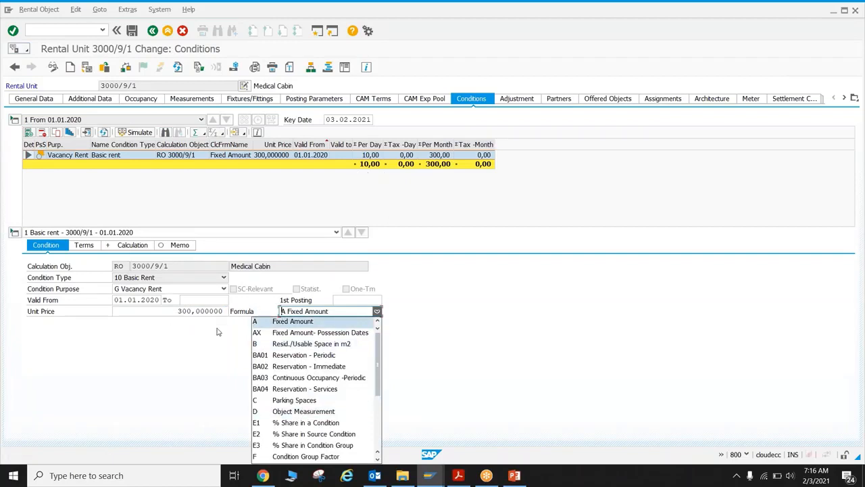
left_click(292, 326)
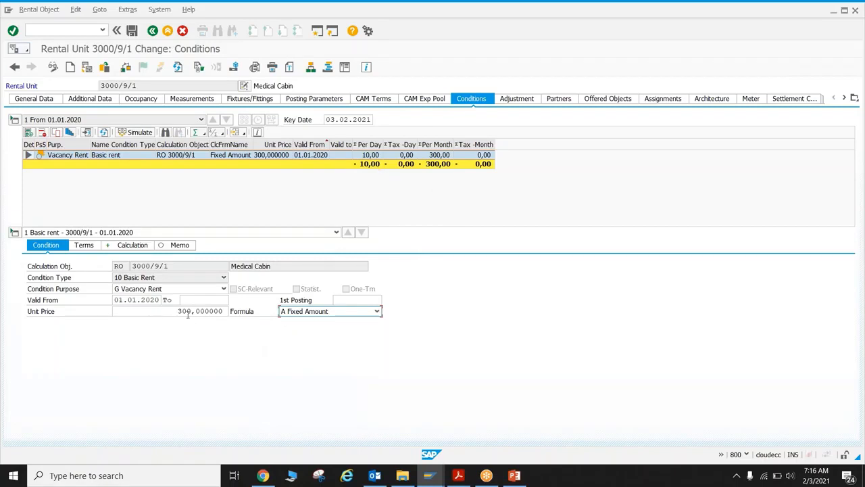
left_click(151, 299)
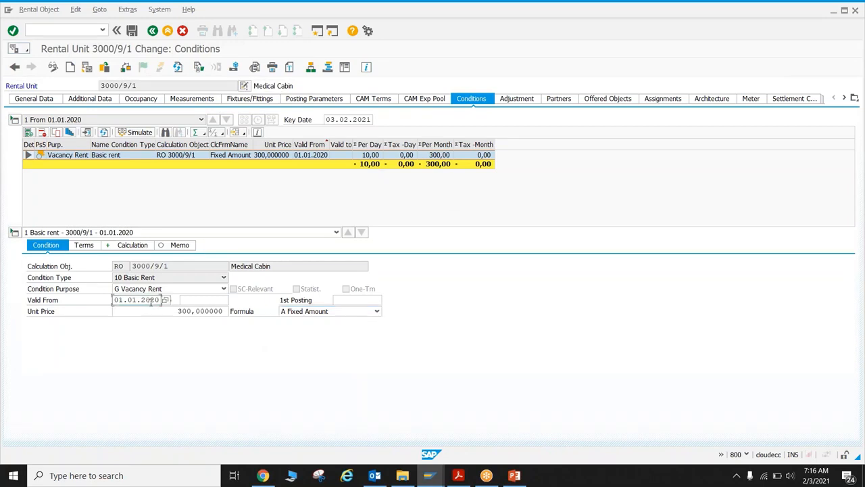
Step: Set the basic rent condition's valid-to date to 31.12.2021
left_click(202, 301)
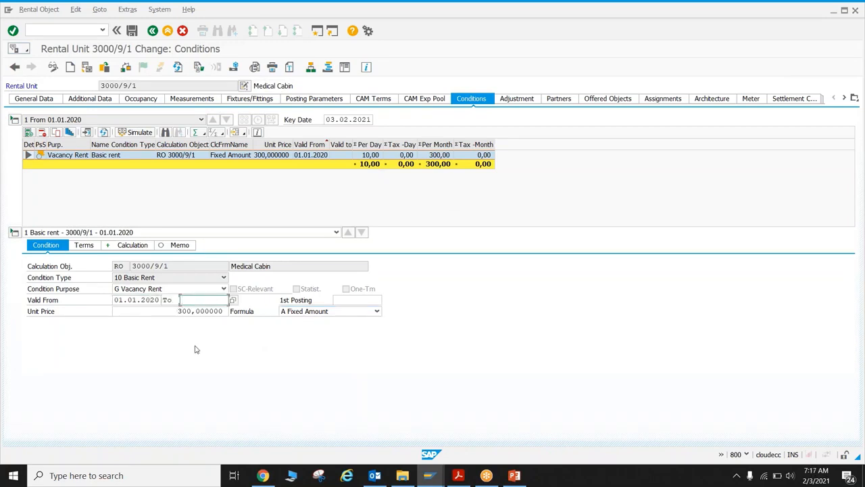
type("31")
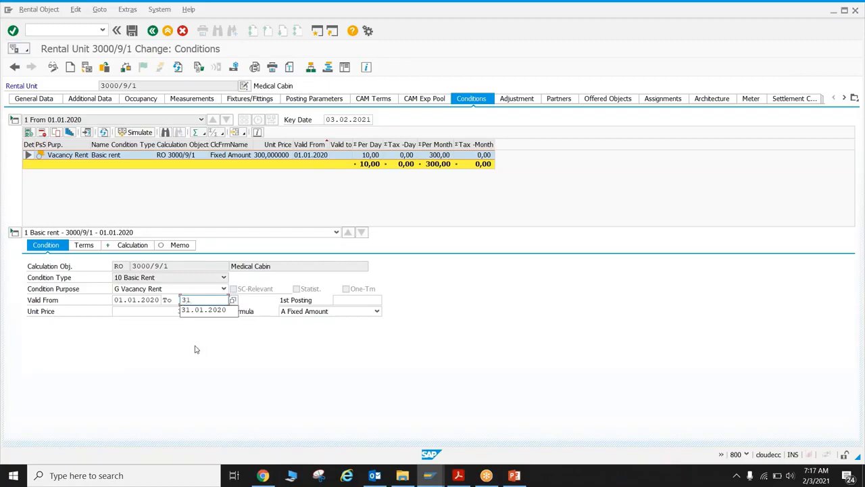
type(".12.202")
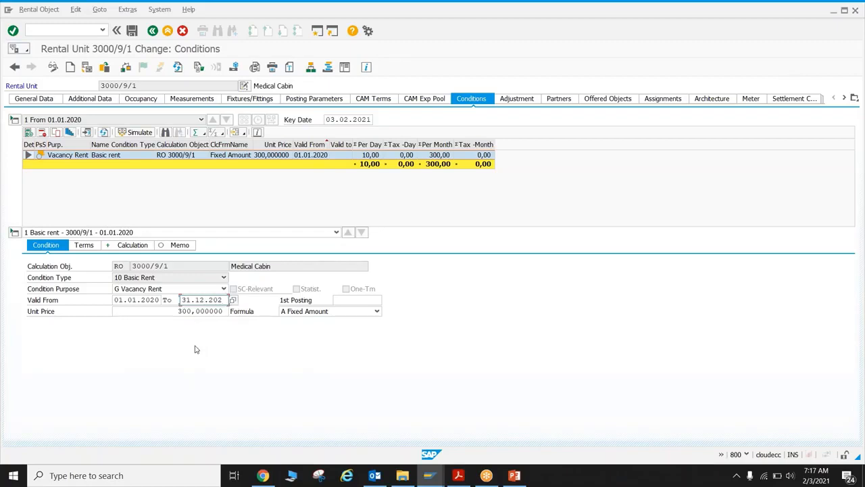
type("1")
key("Return")
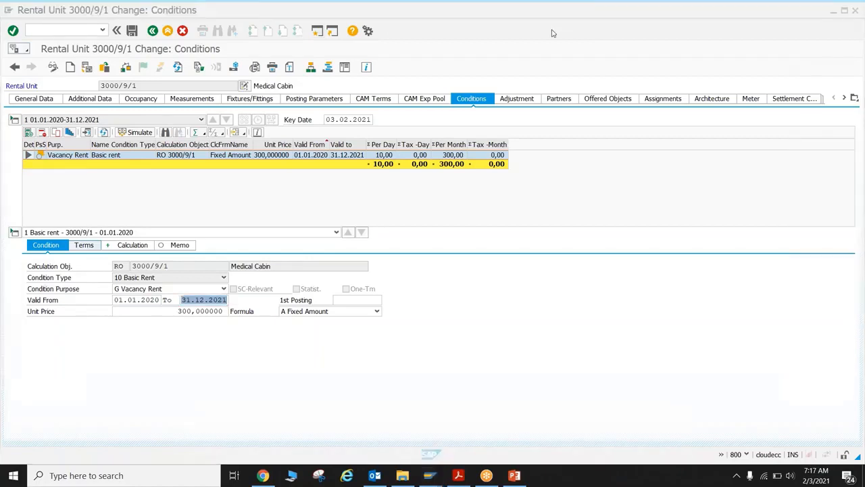
left_click_drag(20, 267, 49, 254)
mouse_move(193, 265)
left_mouse_down()
mouse_move(218, 252)
mouse_move(280, 248)
left_mouse_up()
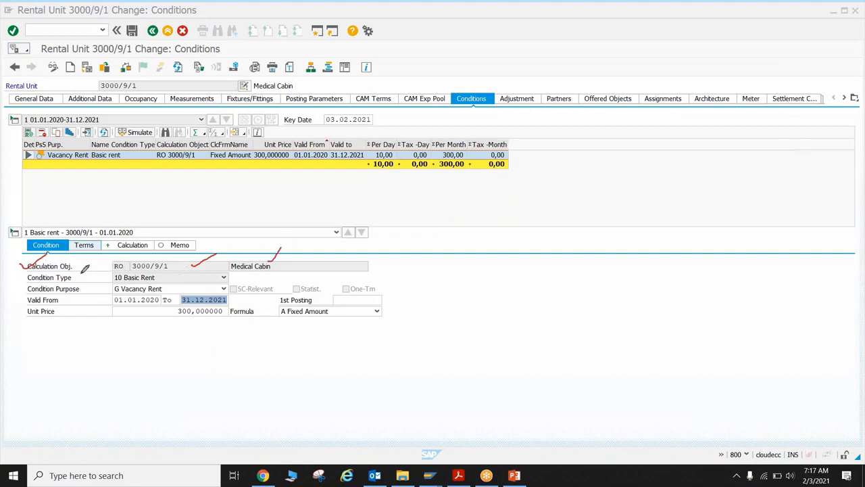
left_click_drag(78, 276, 113, 257)
left_click_drag(88, 289, 108, 277)
Step: Change the basic rent condition's purpose to E Market Rent
left_click(141, 291)
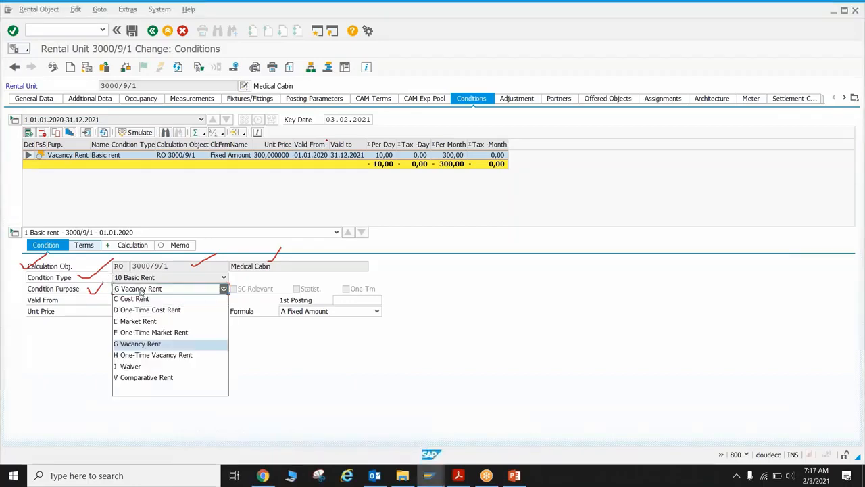
left_click(138, 321)
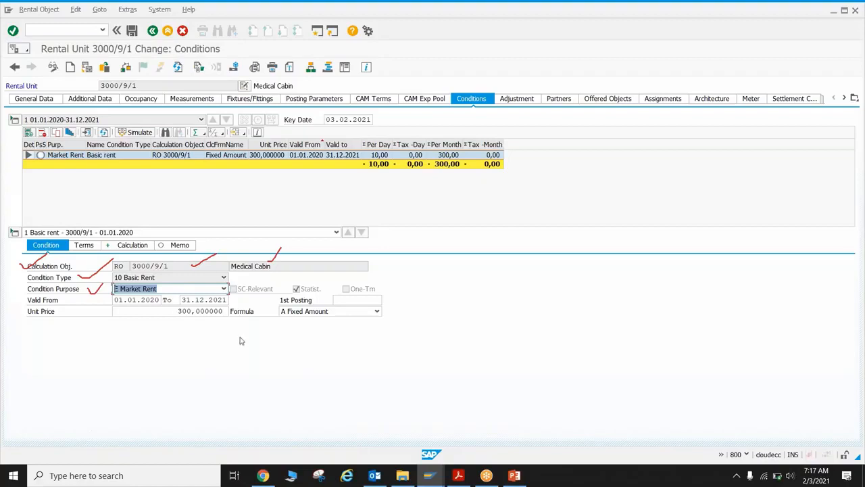
left_click(29, 133)
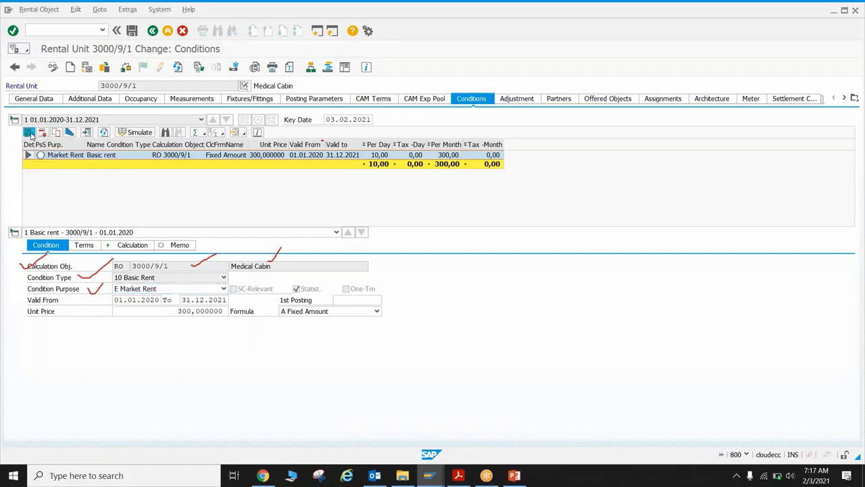
key("Return")
left_click(573, 8)
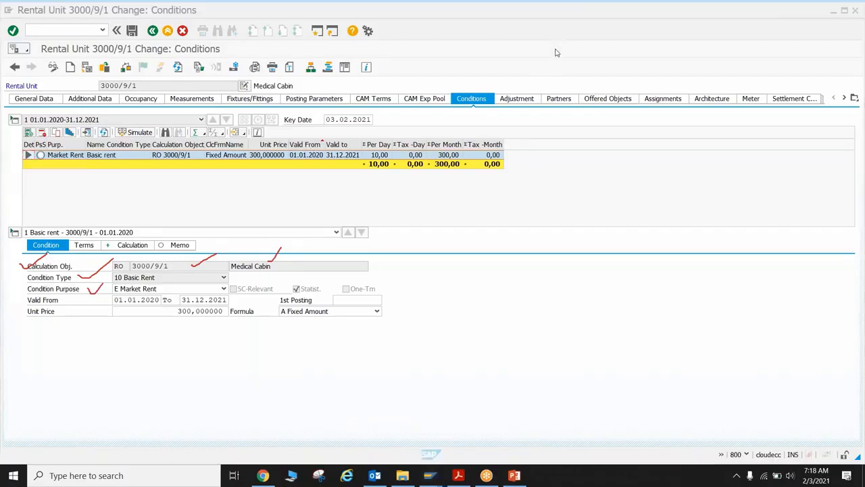
left_click(546, 86)
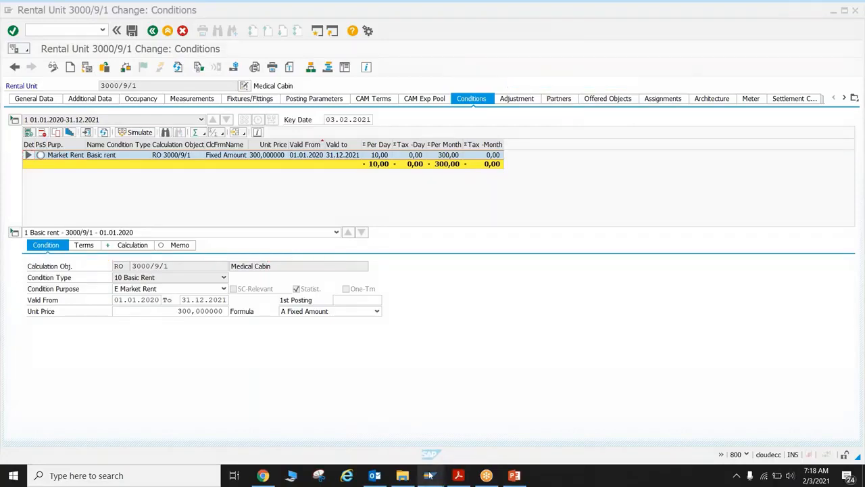
Step: Switch to the Display IMG window and collapse the Architectural View node under Master Data
mouse_move(430, 475)
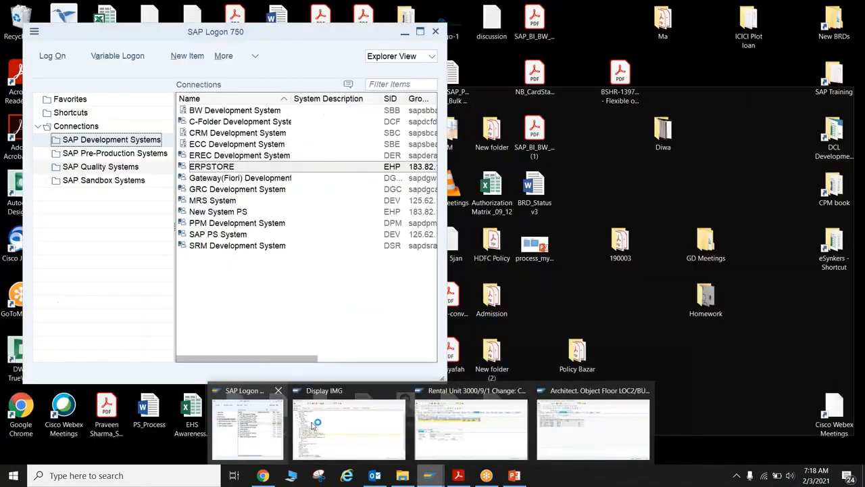
left_click(349, 427)
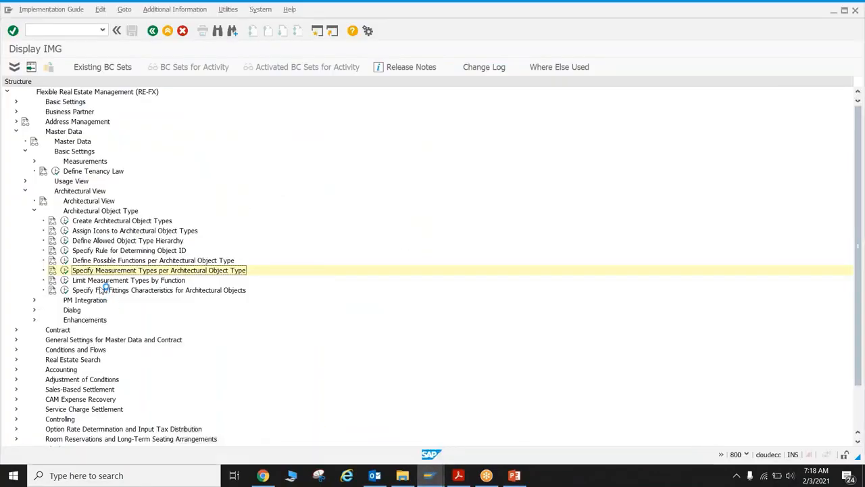
left_click(25, 190)
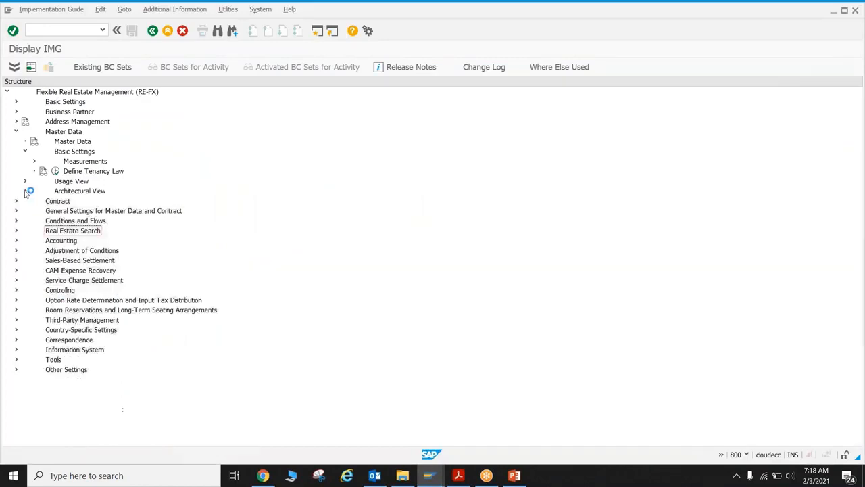
left_click(25, 152)
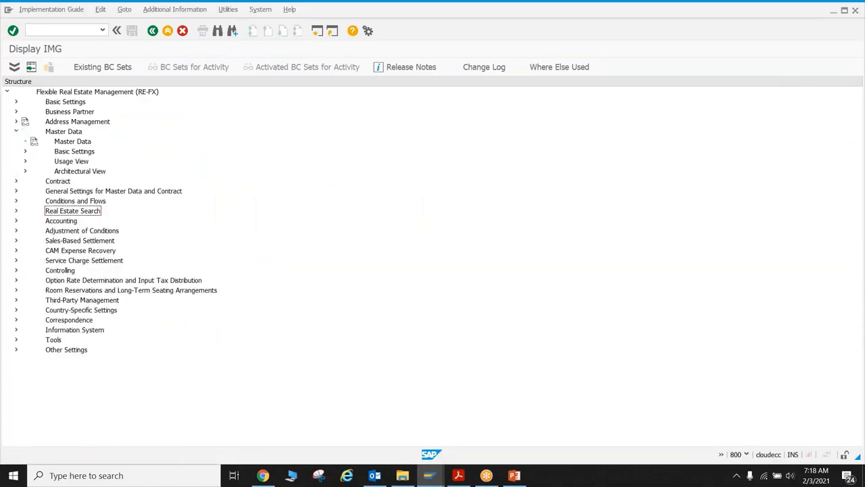
left_click(25, 151)
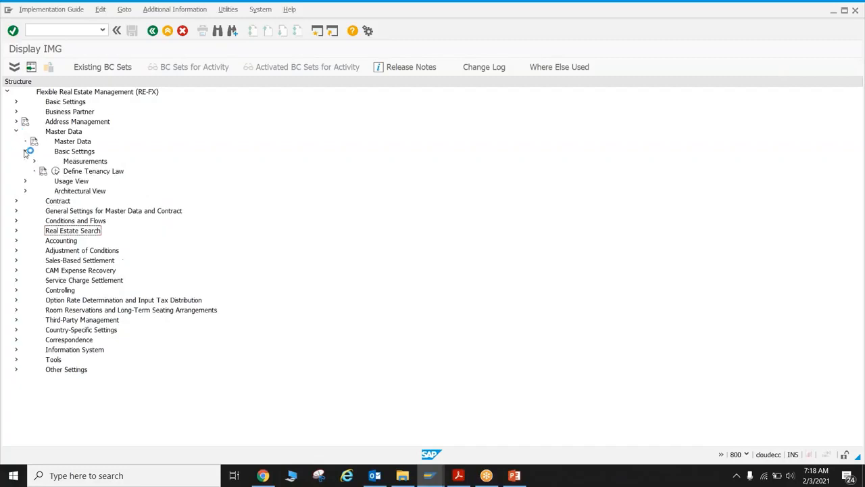
left_click(25, 191)
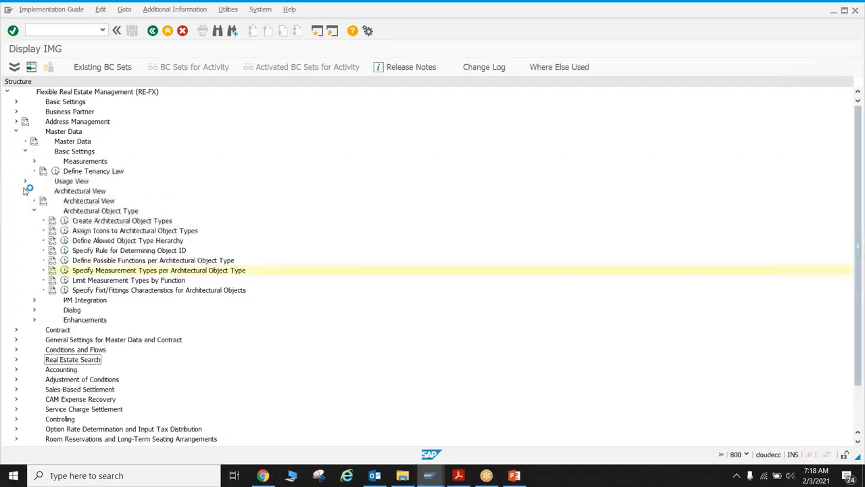
left_click(25, 191)
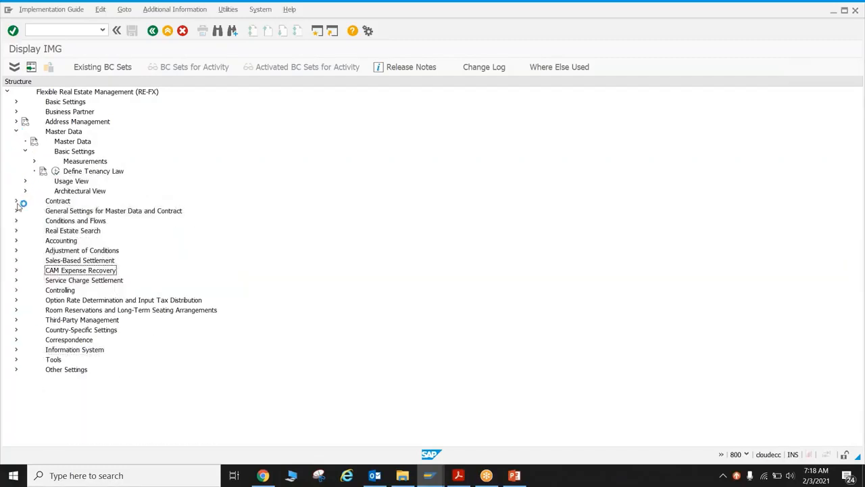
Step: Open the Define Condition Types activity under Conditions and Flows, Condition Types and Condition Groups
left_click(17, 201)
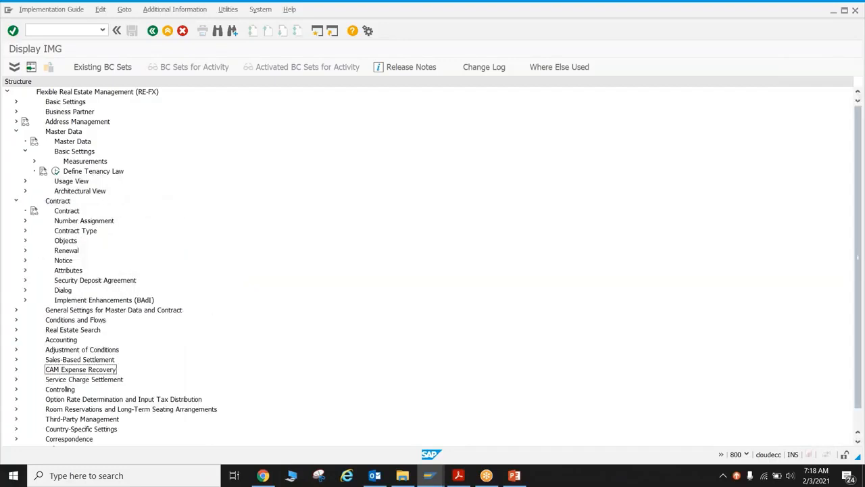
left_click(16, 201)
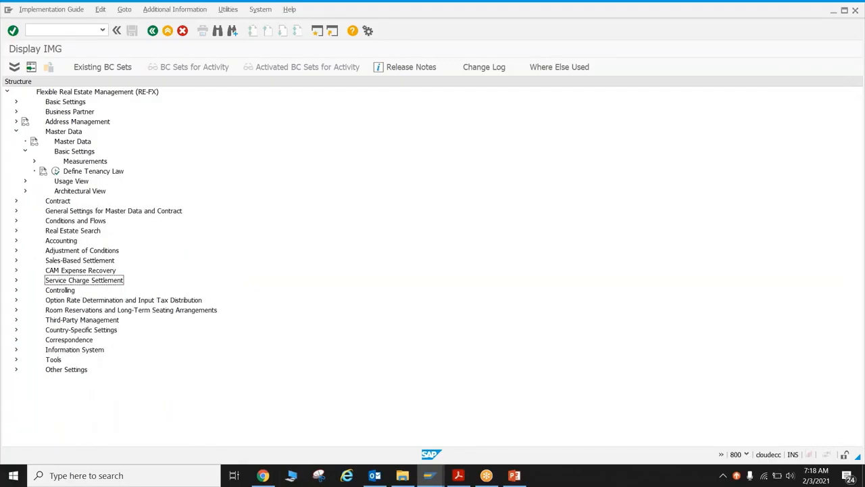
left_click(16, 220)
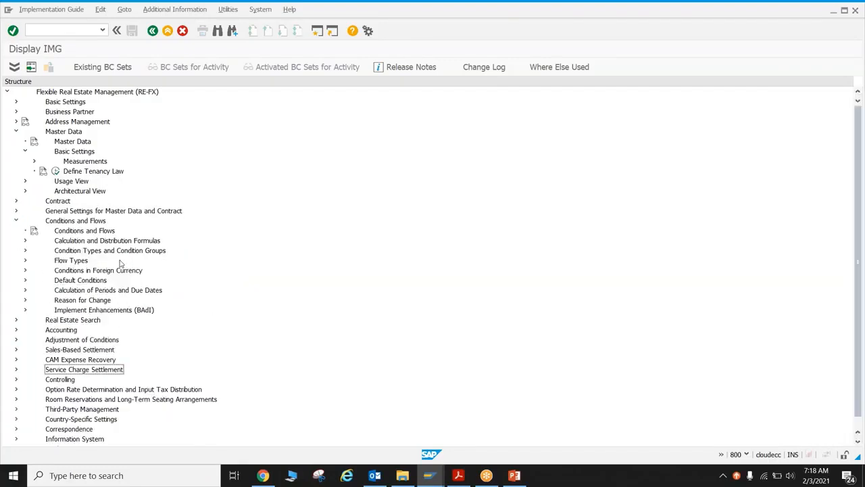
left_click(25, 250)
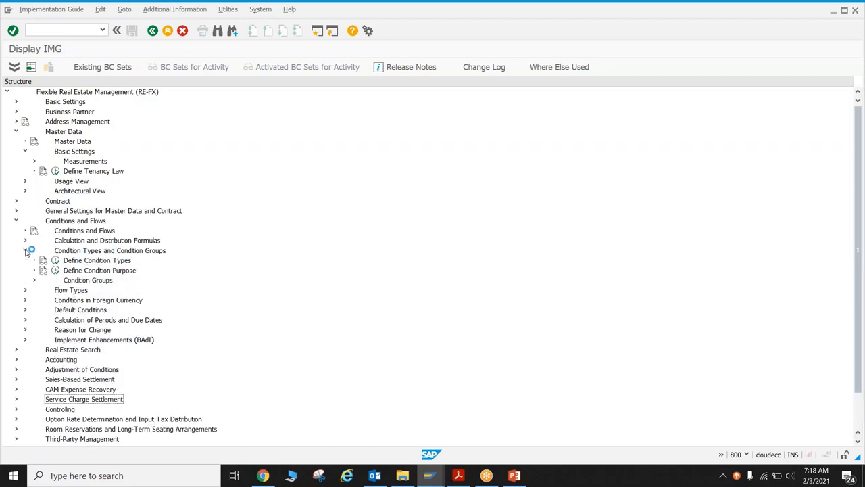
left_click(55, 260)
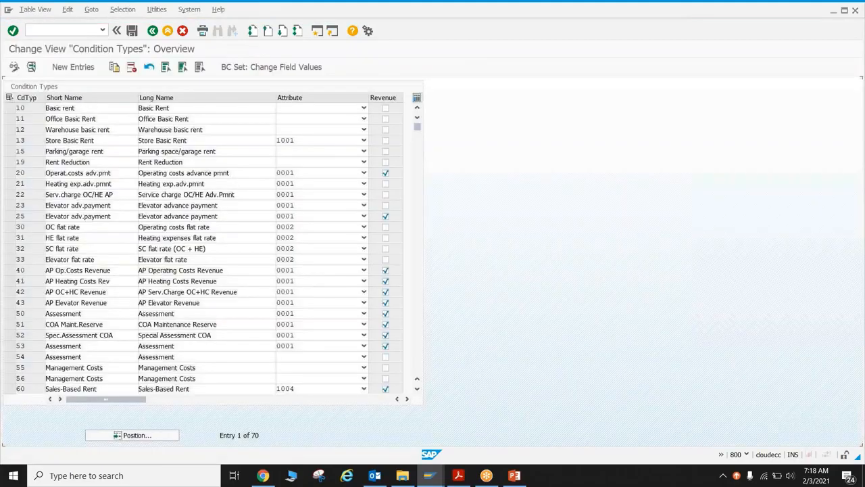
Step: Examine the details of condition type 10 Basic rent and the Define Condition Purpose settings, returning to the IMG structure
left_click(30, 109)
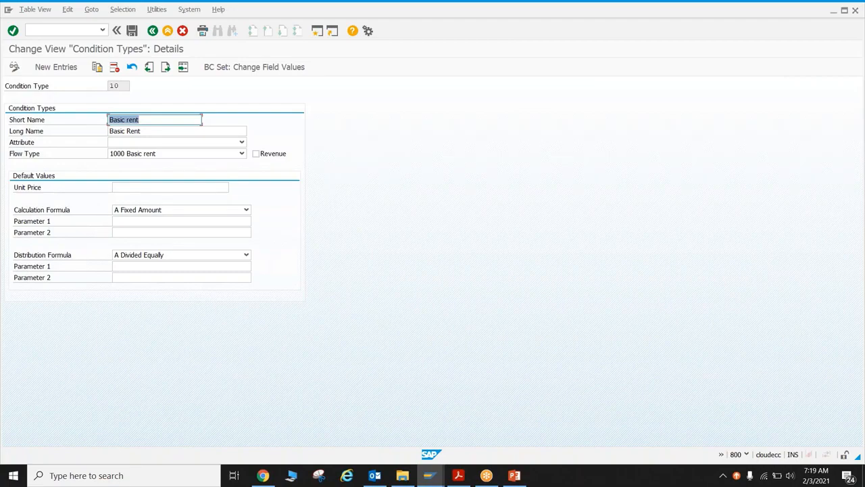
left_click(153, 31)
left_click(152, 31)
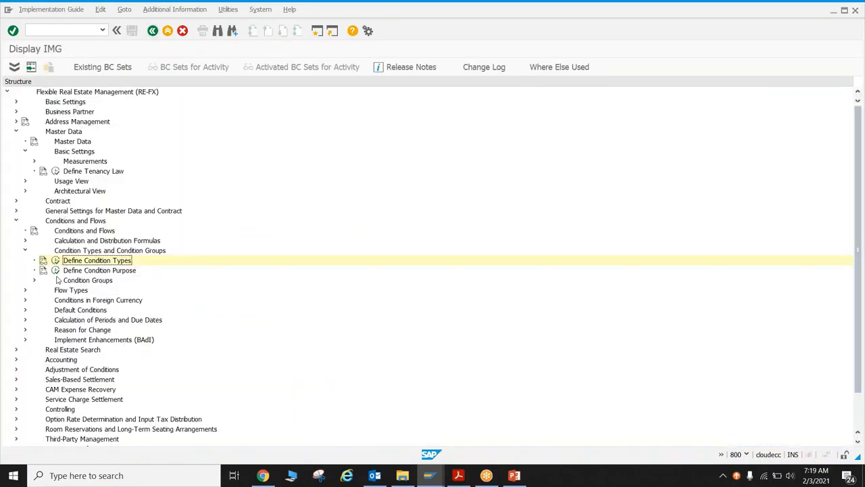
left_click(56, 269)
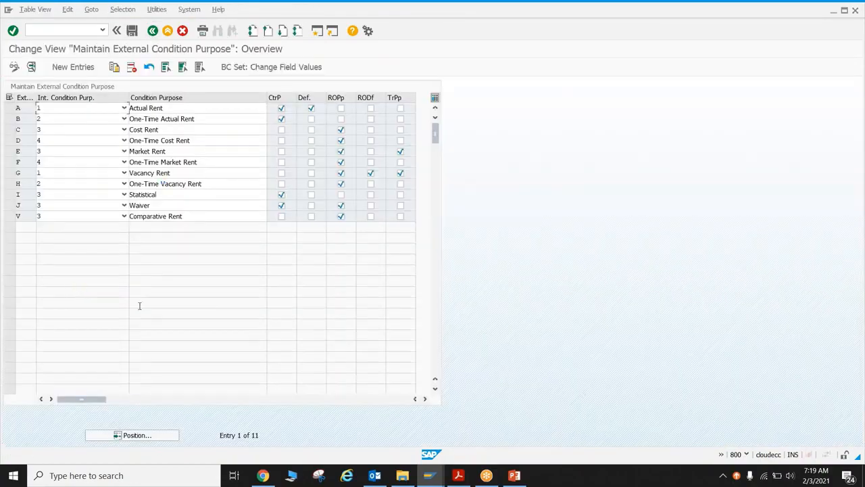
left_click(153, 31)
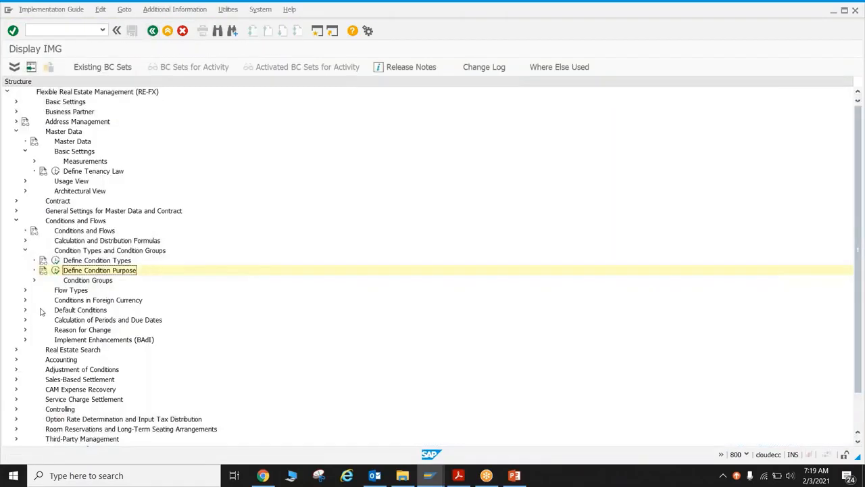
Step: Examine the condition types assigned to condition group FO01 Customer Contract - FAS13 and return to the IMG structure
left_click(34, 281)
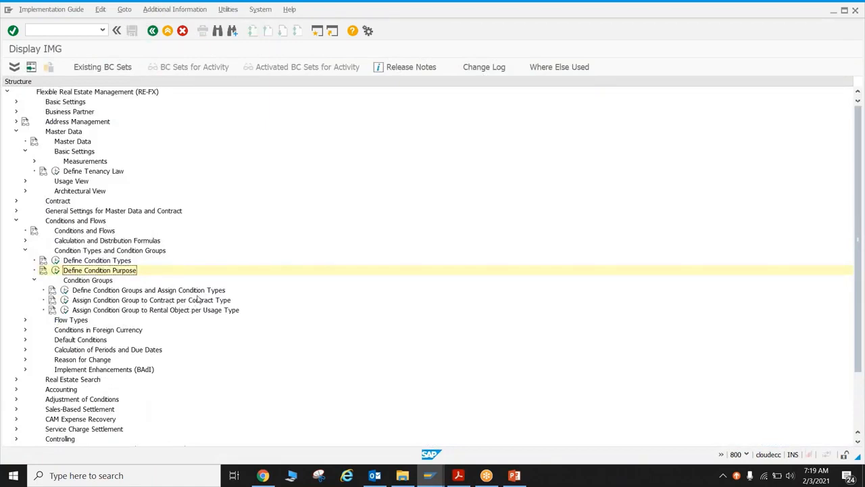
left_click(65, 289)
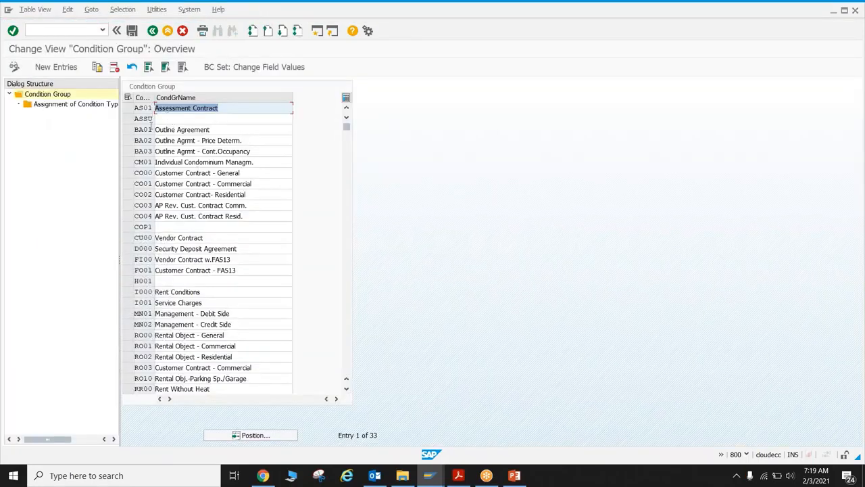
left_click(128, 269)
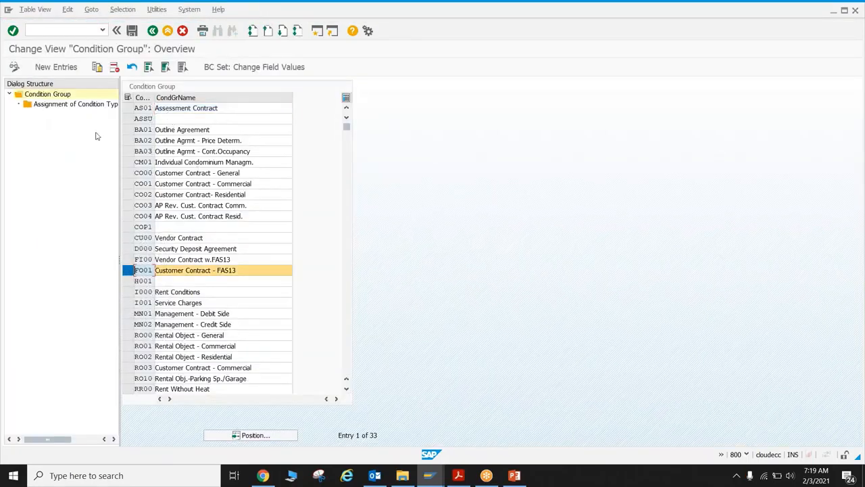
double_click(79, 105)
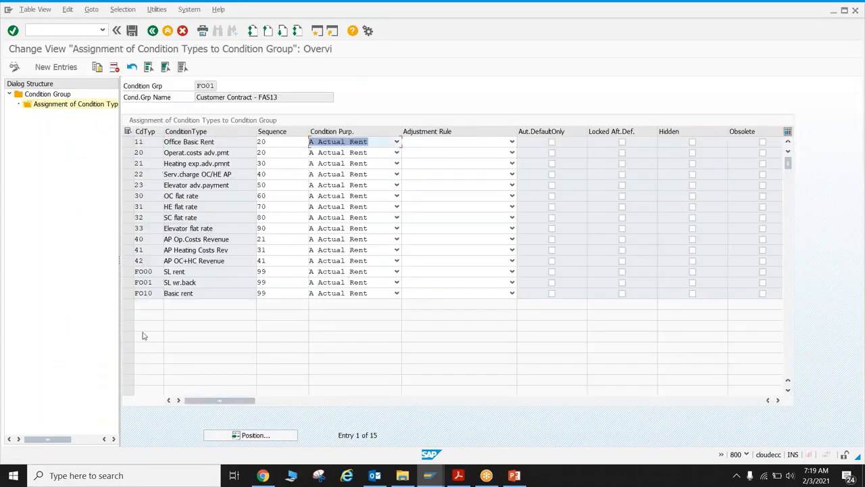
left_click(153, 31)
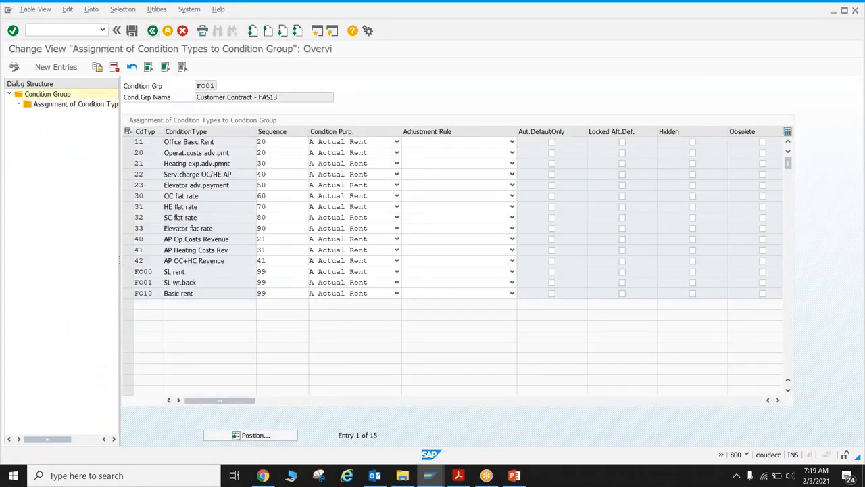
left_click(153, 31)
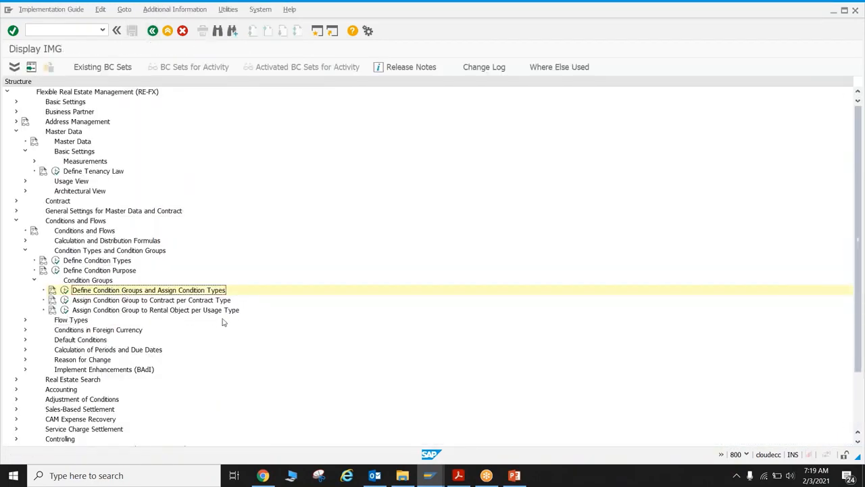
Step: Examine the condition group assignment to rental objects per usage type and switch back to the rental unit 3000/9/1 window
left_click(64, 309)
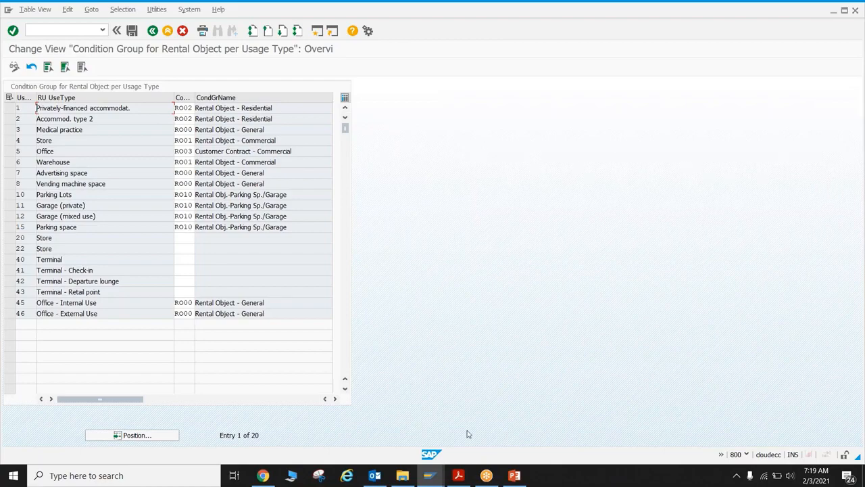
mouse_move(426, 473)
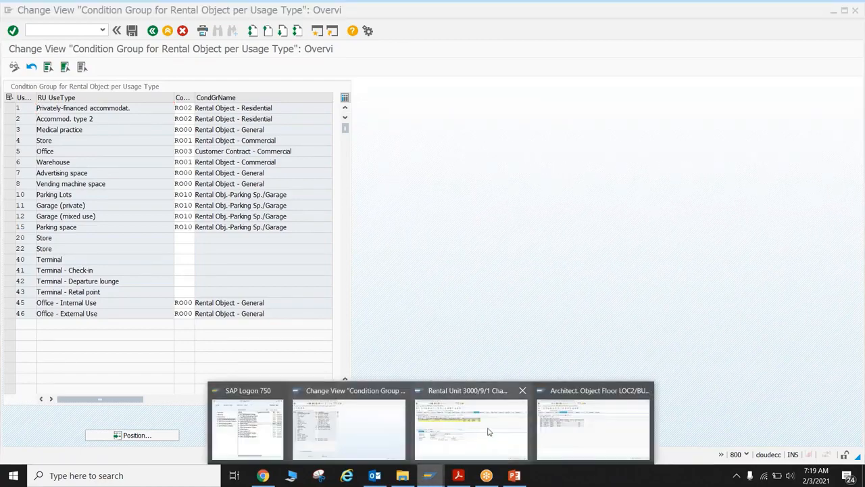
left_click(490, 431)
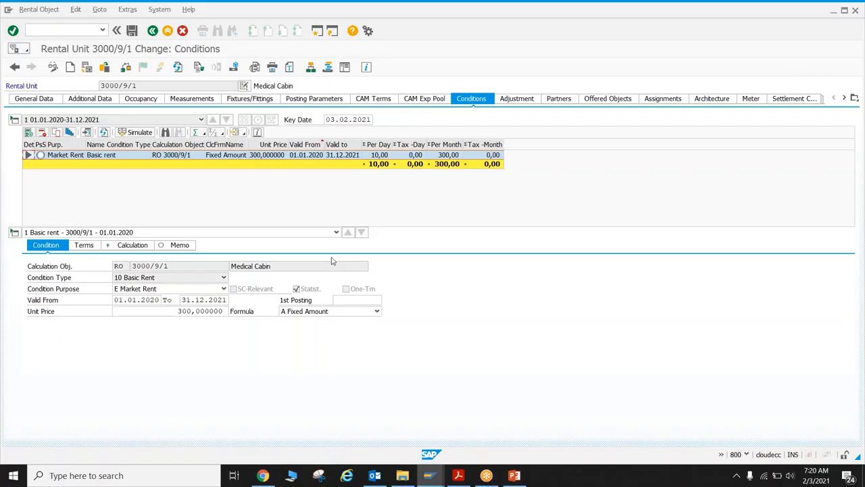
Step: Switch to the PowerPoint presentation and show slide 10, Fixture & fittings
left_click(523, 477)
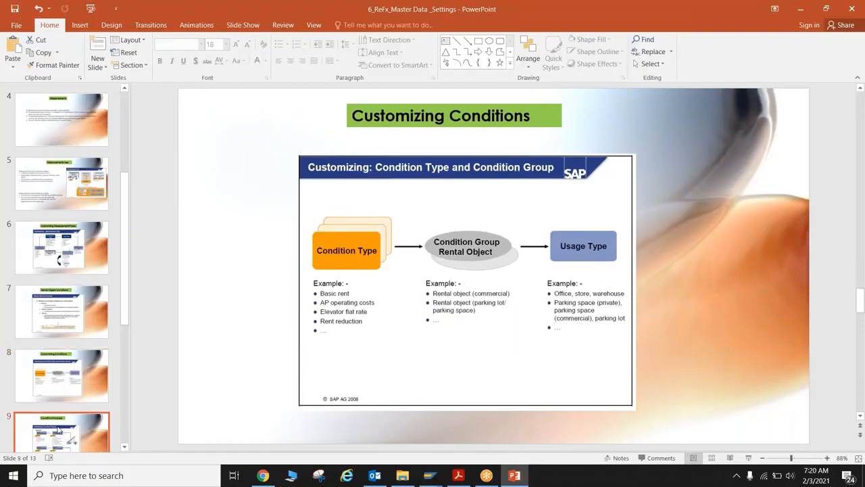
scroll(198, 366, "down", 3)
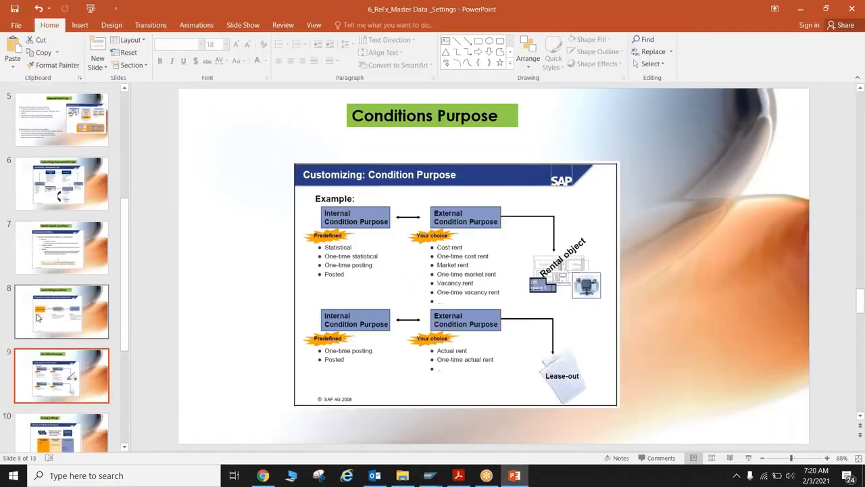
scroll(30, 316, "down", 1)
left_click(54, 369)
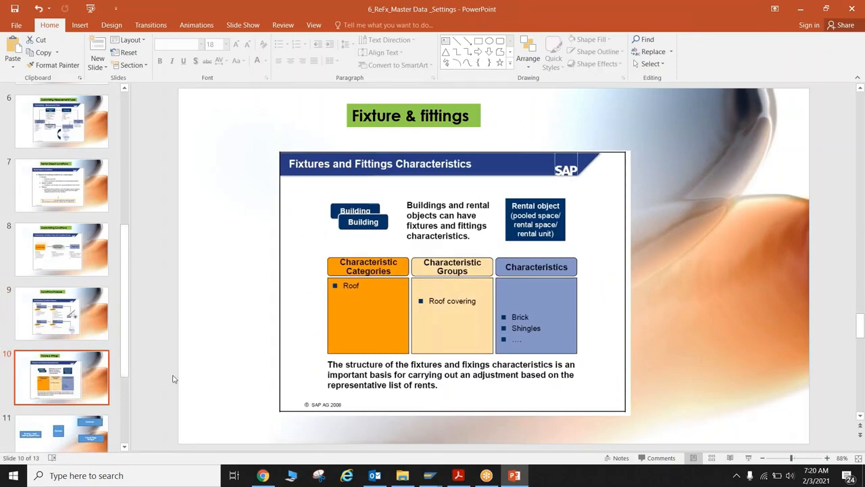
Step: Switch to the SAP floor LOC2/BU01/01 window and, in change mode, add fixtures and fittings characteristic 87 ISDN telephone connection
left_click(428, 477)
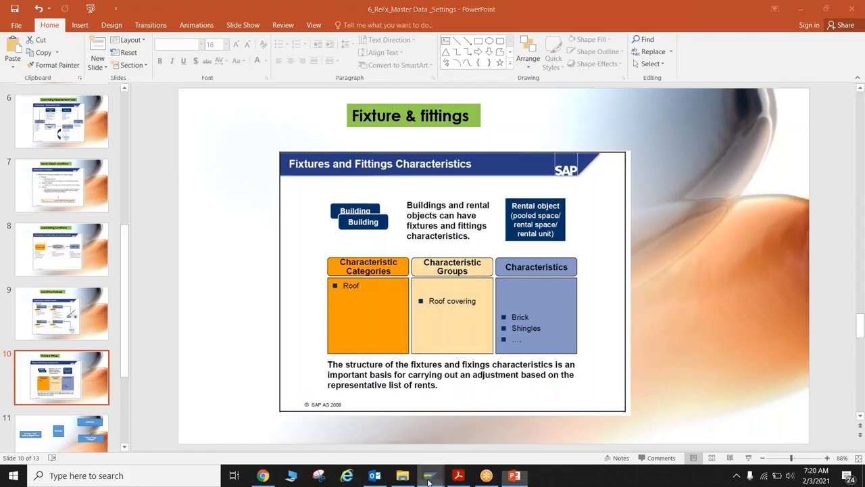
left_click(534, 426)
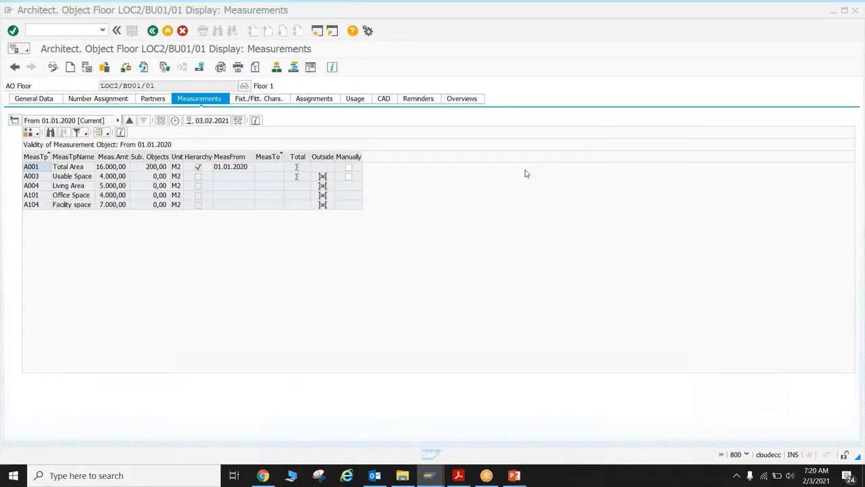
left_click(267, 101)
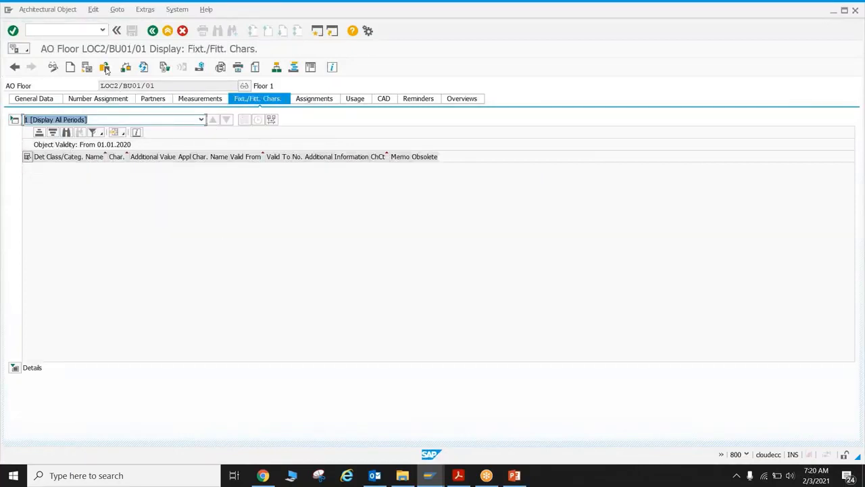
left_click(52, 66)
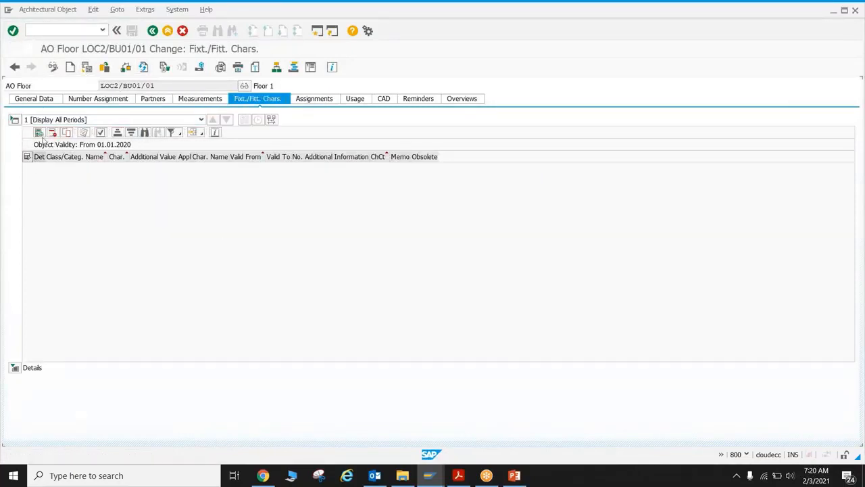
left_click(38, 132)
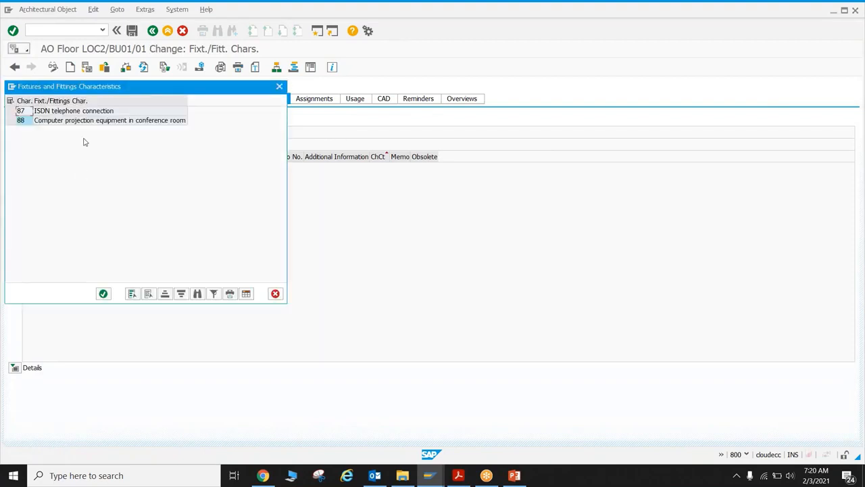
double_click(25, 111)
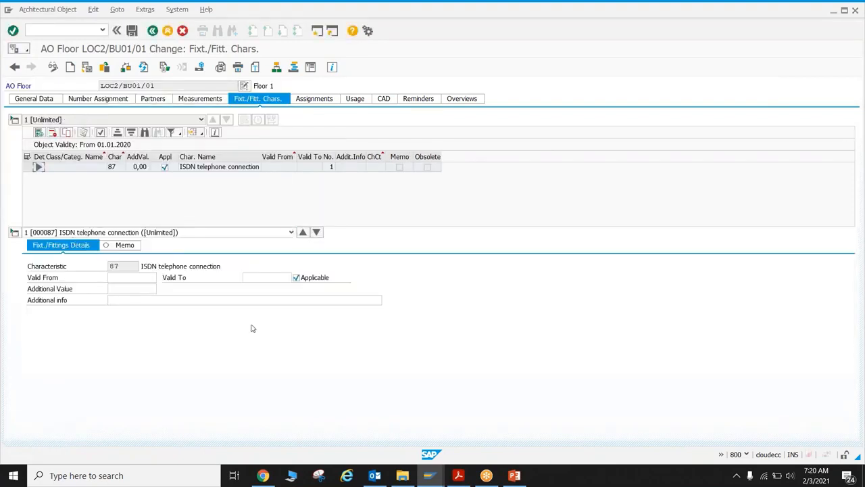
Step: In rental unit 3000/9/1, add the fixtures and fittings characteristics Garden, Patio, Air conditioning without condensor (63) and Roof 1
mouse_move(432, 479)
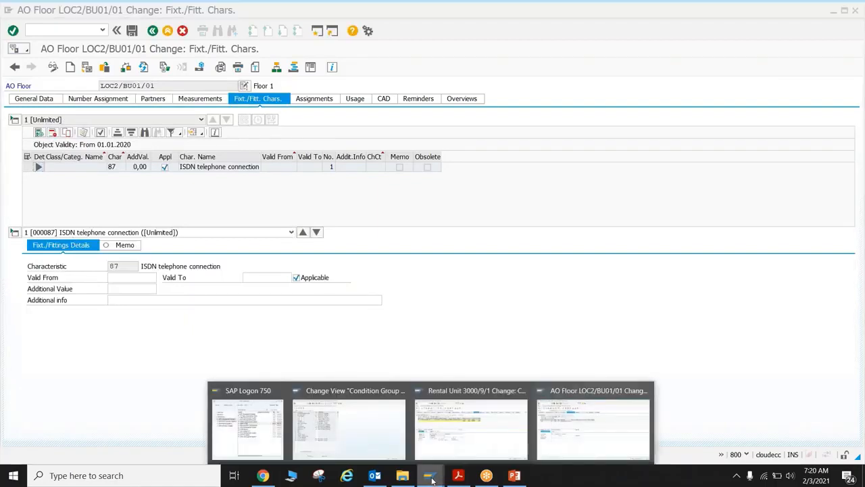
left_click(448, 414)
left_click(259, 101)
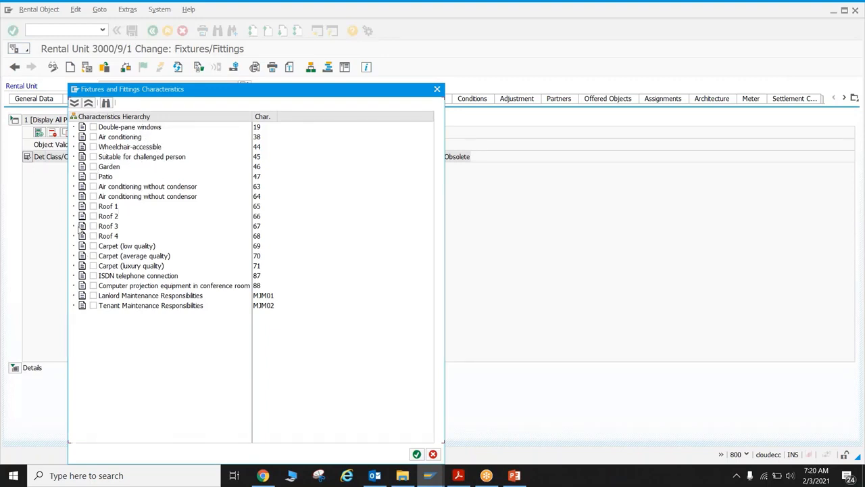
left_click(93, 166)
left_click(92, 176)
left_click(92, 186)
left_click(93, 206)
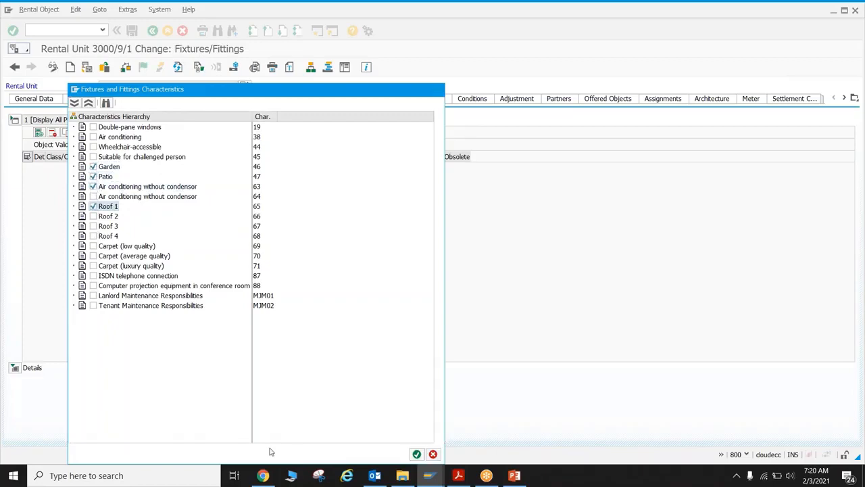
left_click(417, 453)
Step: Return to the PowerPoint Fixture & fittings slide and mark the Building and Rental object boxes and underline the fixtures and fittings characteristics text
left_click(515, 476)
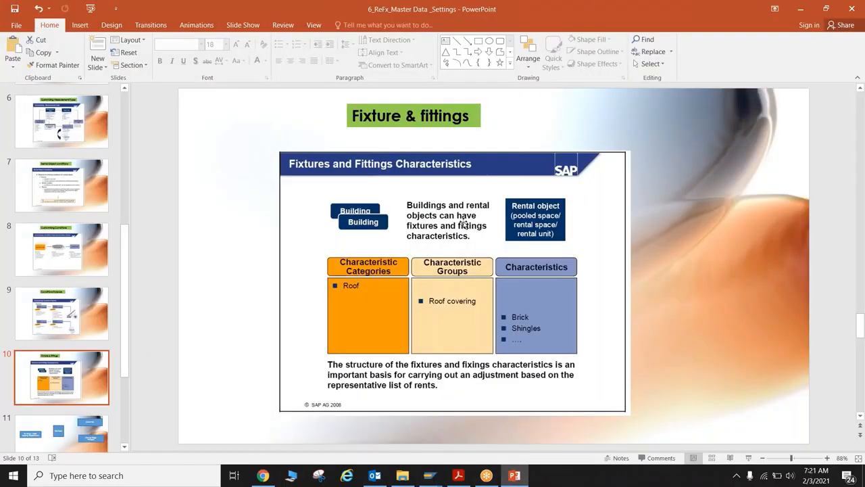
left_click(577, 8)
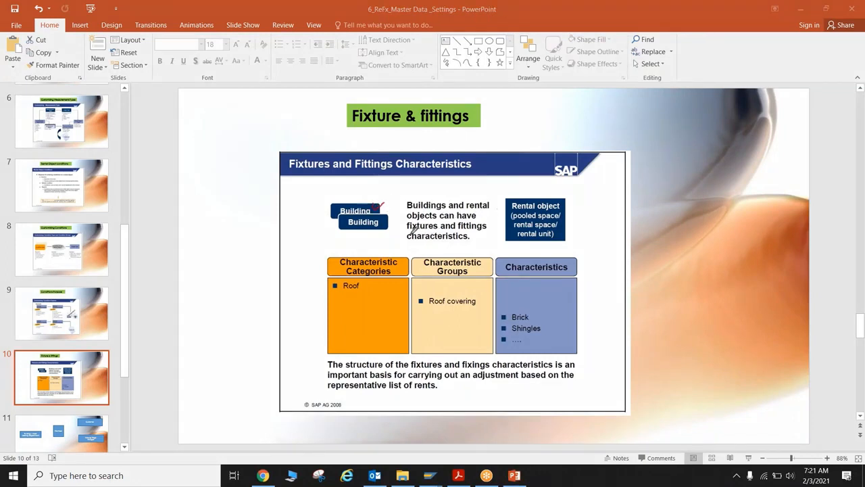
left_click_drag(435, 244, 474, 245)
left_click_drag(538, 196, 546, 194)
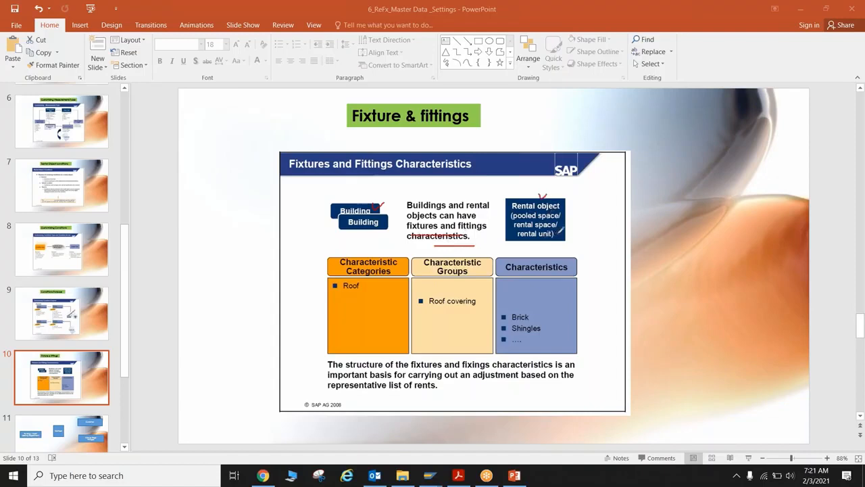